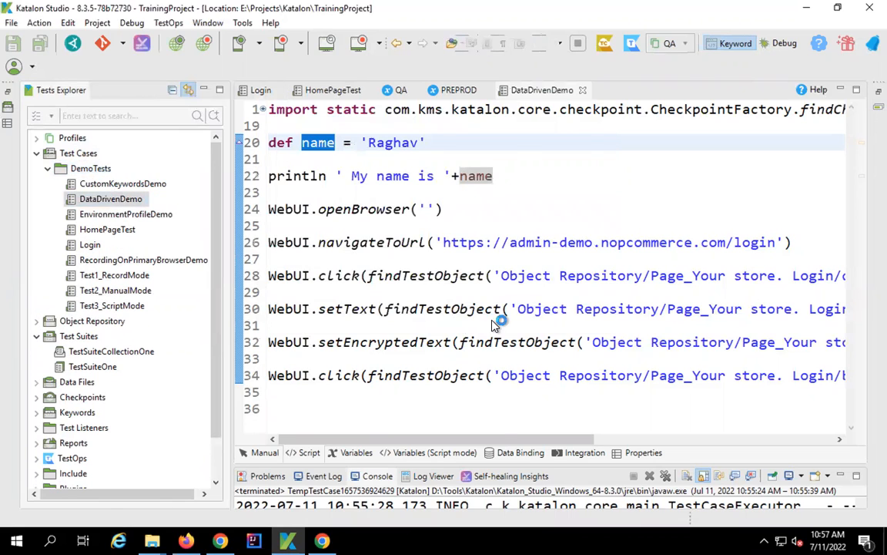
# - Open the Web Recorder for the empty DataDrivenDemo test case
pyautogui.click(201, 47)
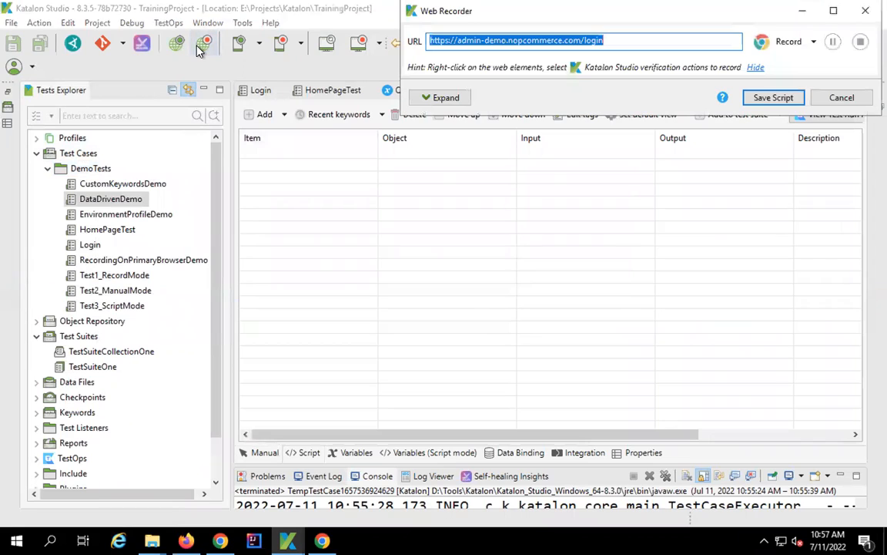
# - Start recording and sign in to nopCommerce admin with the admin e-mail and password
pyautogui.click(778, 42)
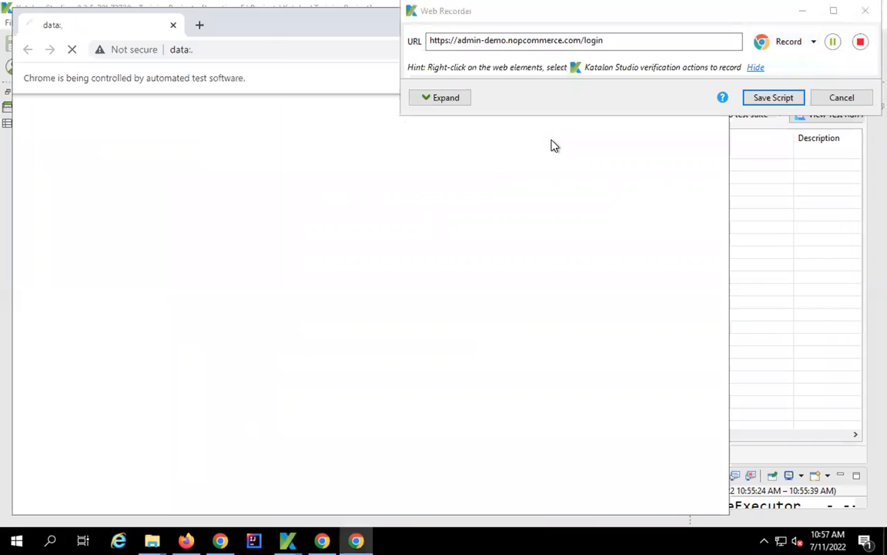
pyautogui.moveTo(419, 213); pyautogui.dragTo(310, 210)
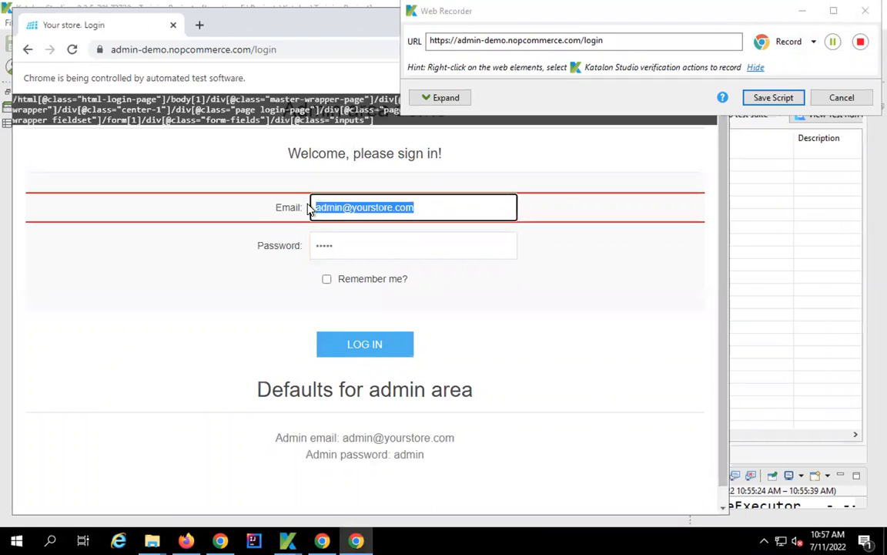
pyautogui.write('admin@')
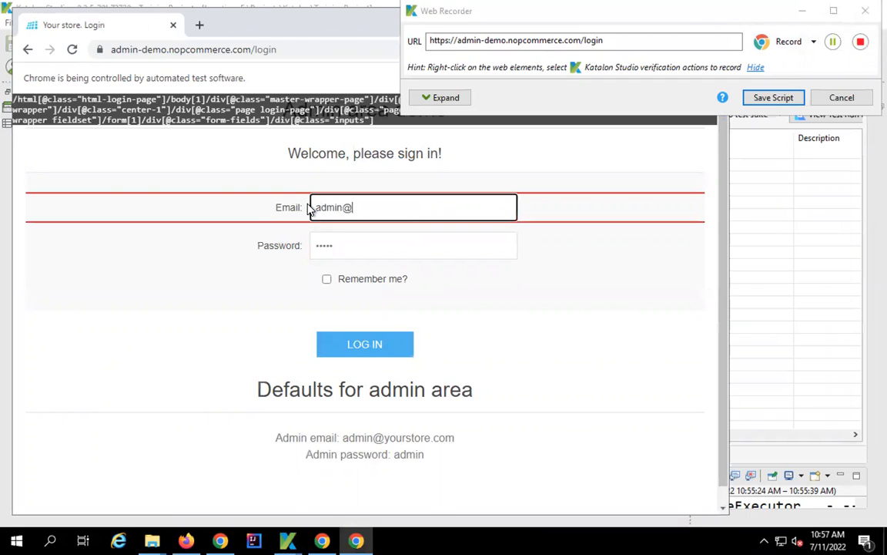
pyautogui.write('yourstore.com')
pyautogui.press('Tab')
pyautogui.write('admin')
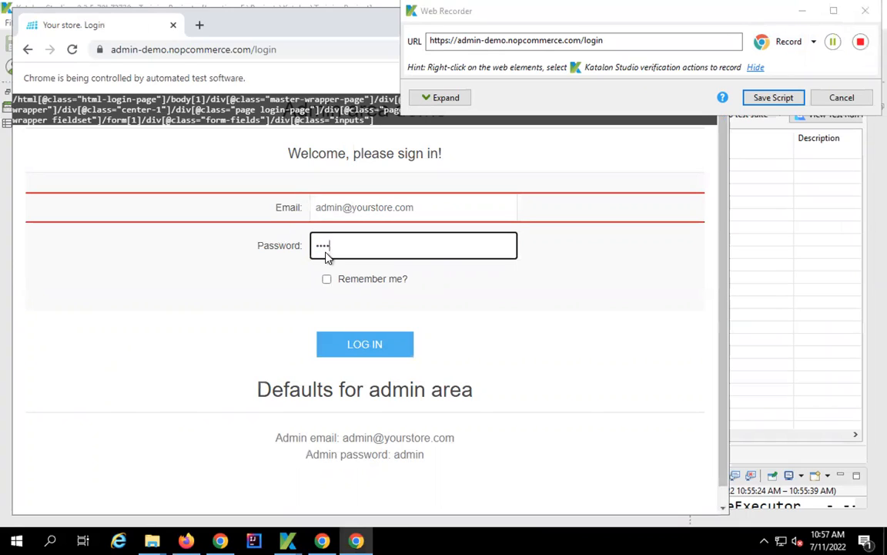
pyautogui.click(359, 344)
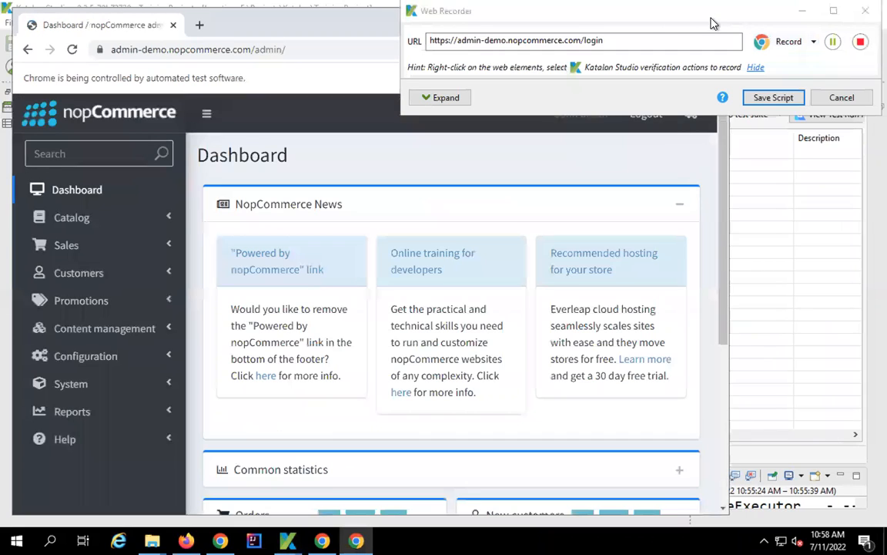
# - Log out of the admin area, expand the recorded actions, and stop recording
pyautogui.moveTo(709, 10); pyautogui.dragTo(640, 9)
pyautogui.moveTo(636, 168); pyautogui.dragTo(637, 174)
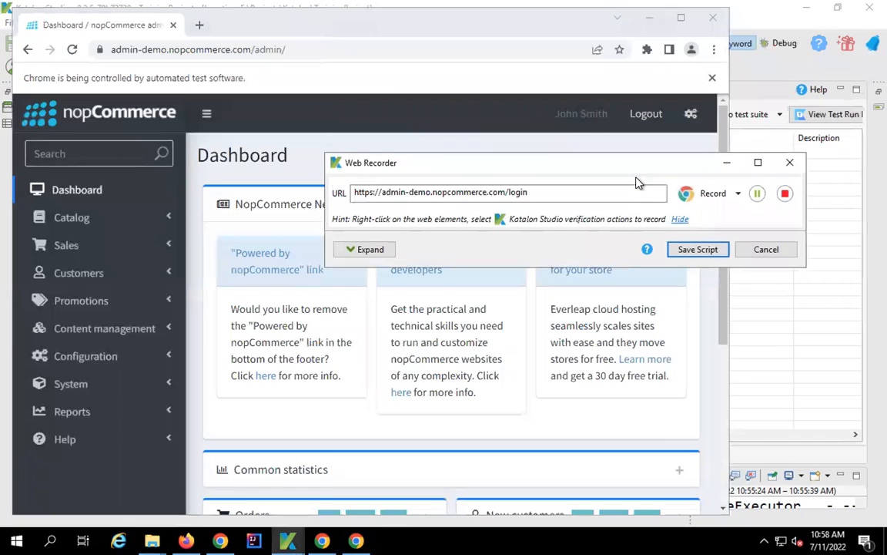
pyautogui.click(645, 117)
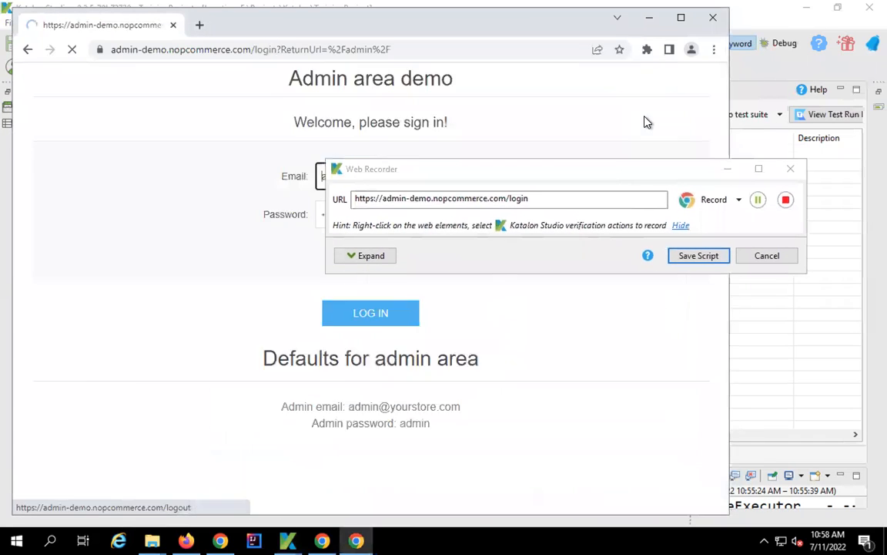
pyautogui.click(371, 258)
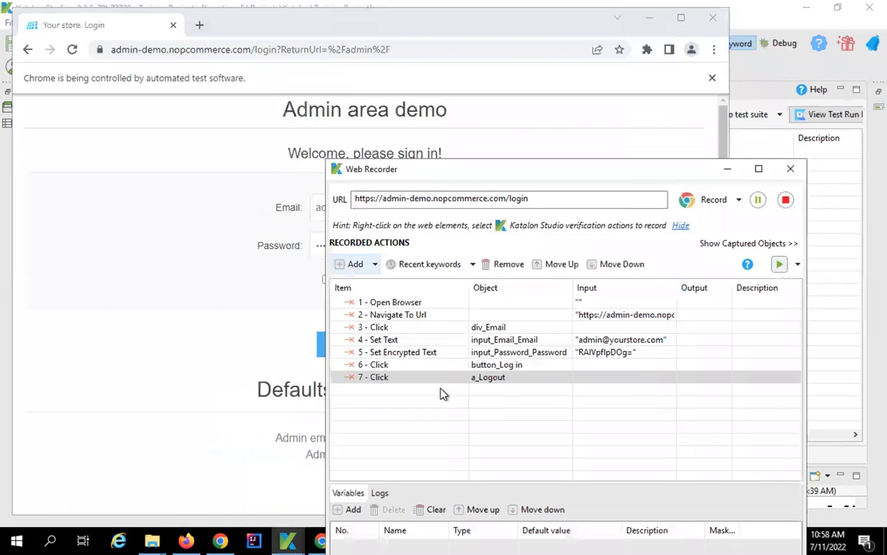
pyautogui.click(785, 200)
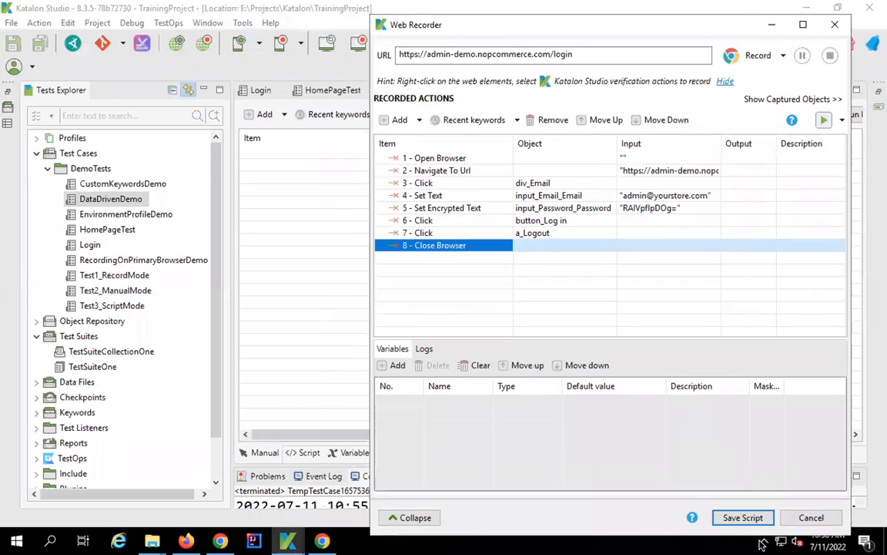
# - Save the recorded script and store its elements in the Object Repository's default folders
pyautogui.click(743, 518)
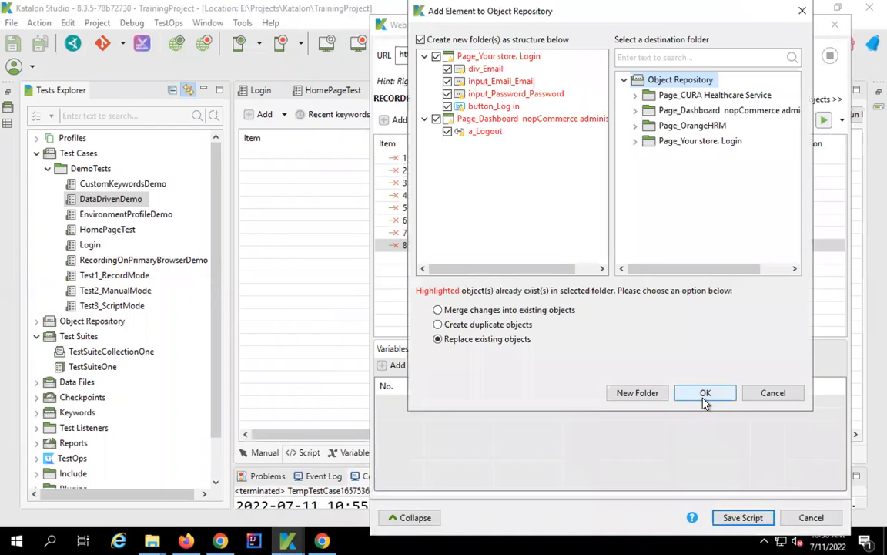
pyautogui.click(705, 394)
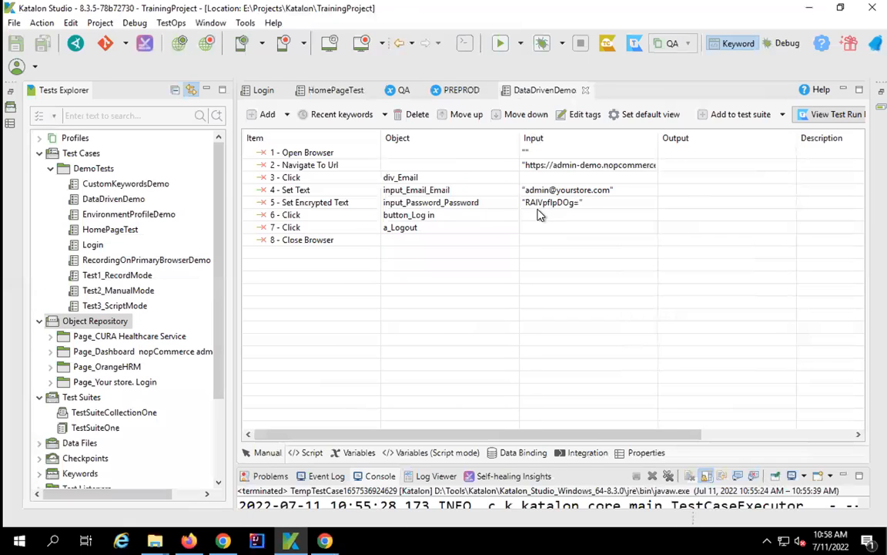
# - Check the recorded email and password values, then add two test case variables
pyautogui.click(540, 191)
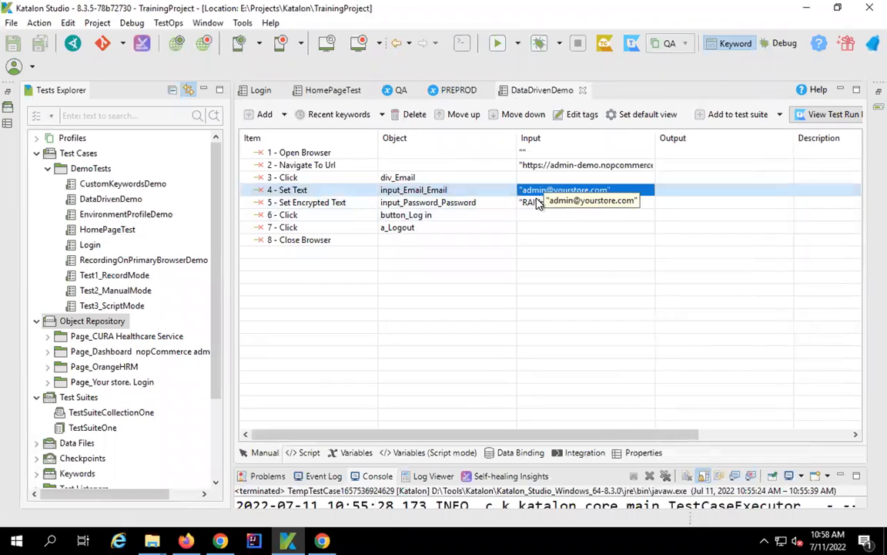
pyautogui.click(538, 202)
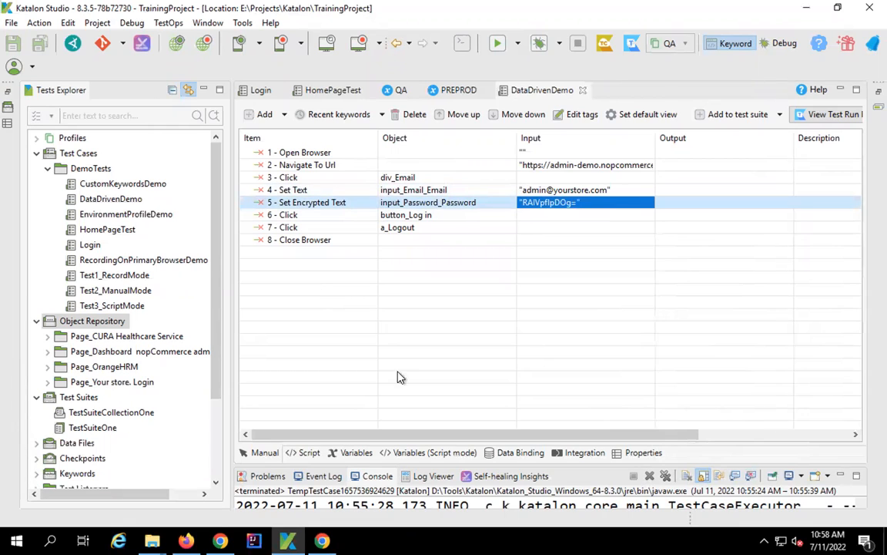
pyautogui.click(354, 453)
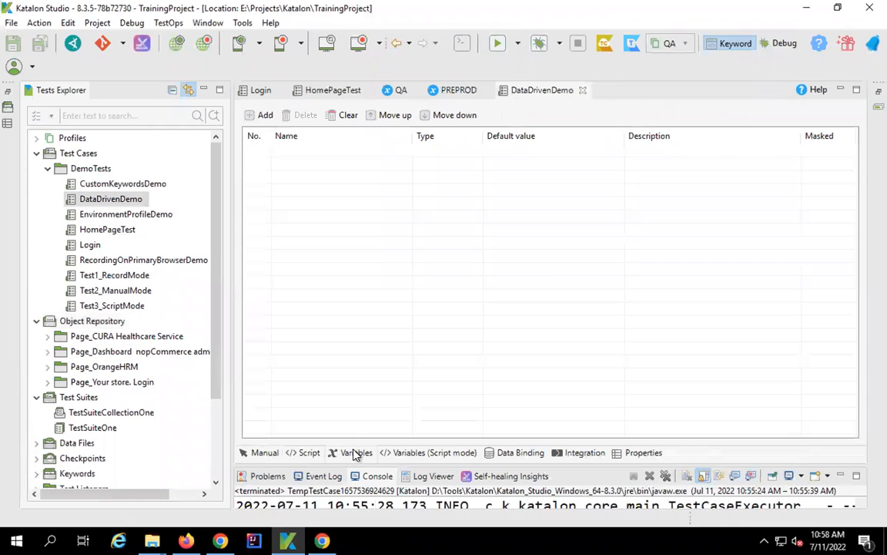
pyautogui.click(249, 115)
pyautogui.click(249, 115)
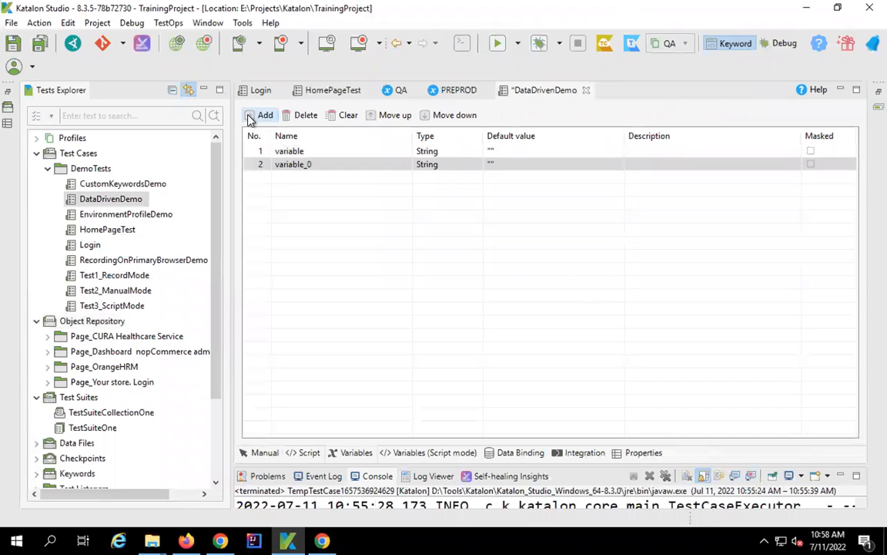
# - Name the variables username and password and save the test case
pyautogui.click(290, 151)
pyautogui.write('username')
pyautogui.press('Return')
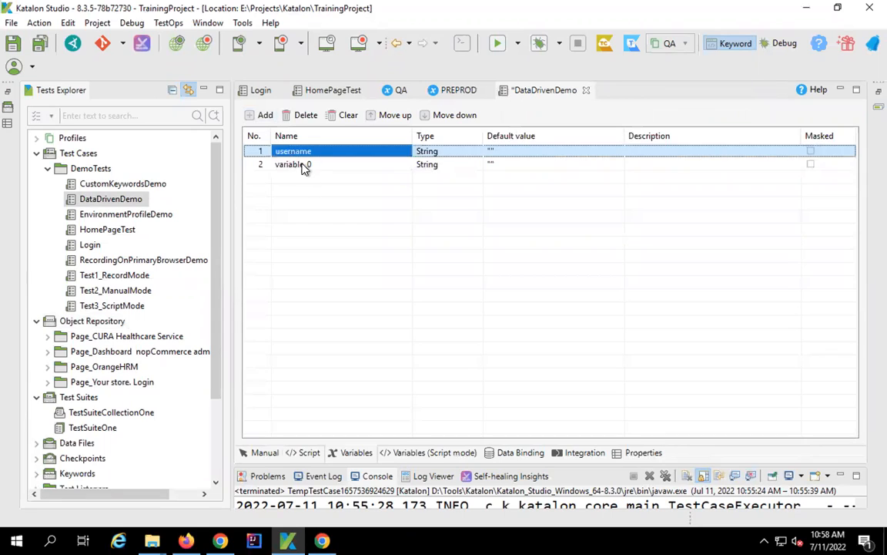
pyautogui.click(304, 165)
pyautogui.write('pas')
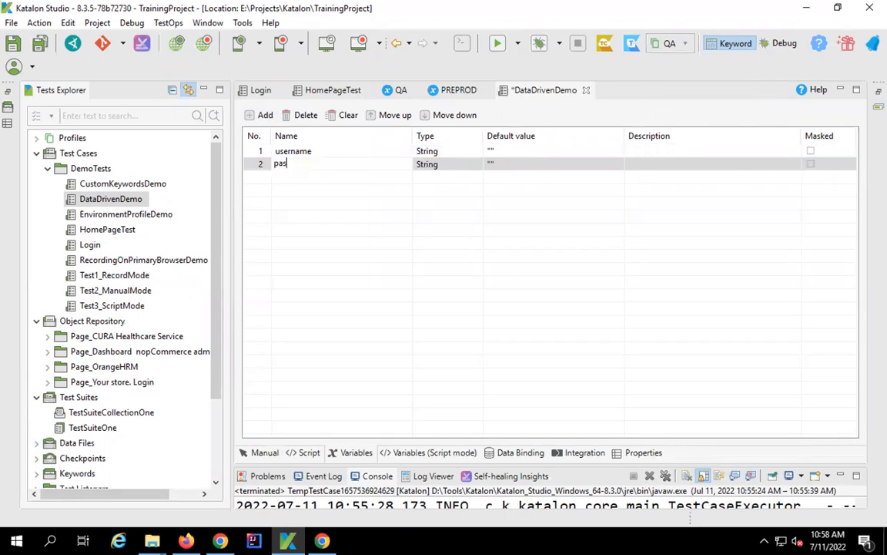
pyautogui.write('sword')
pyautogui.click(332, 210)
pyautogui.click(41, 45)
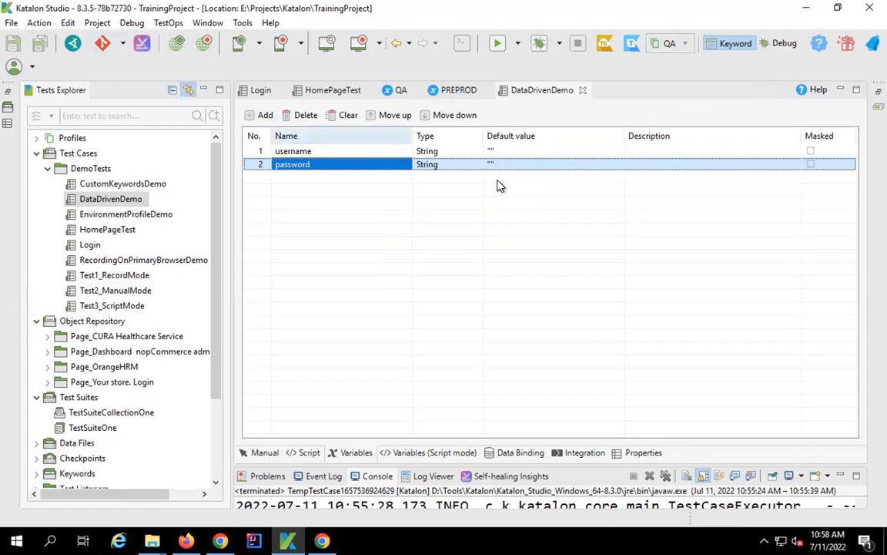
pyautogui.moveTo(485, 123)
pyautogui.mouseDown()
pyautogui.moveTo(559, 185)
pyautogui.moveTo(600, 177)
pyautogui.moveTo(636, 184)
pyautogui.moveTo(621, 168)
pyautogui.moveTo(632, 177)
pyautogui.mouseUp()
pyautogui.press('Escape')
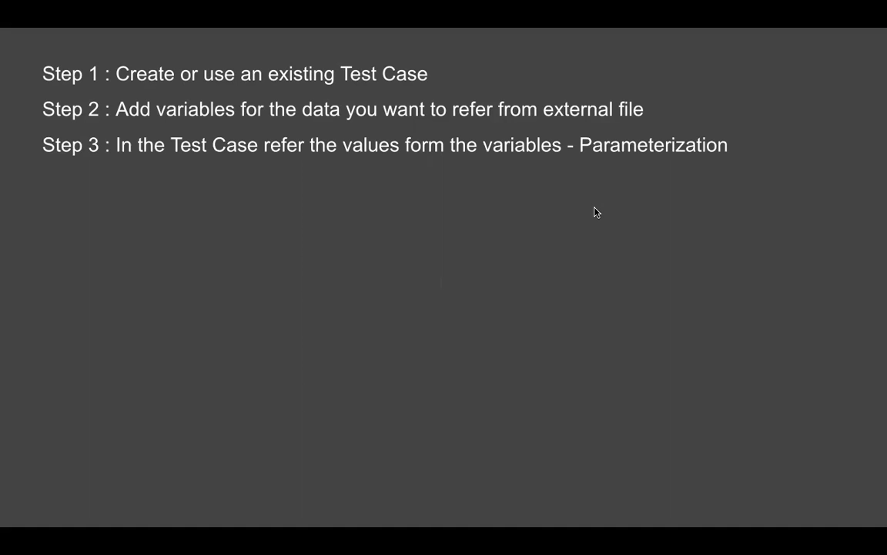
pyautogui.moveTo(571, 130); pyautogui.dragTo(752, 156)
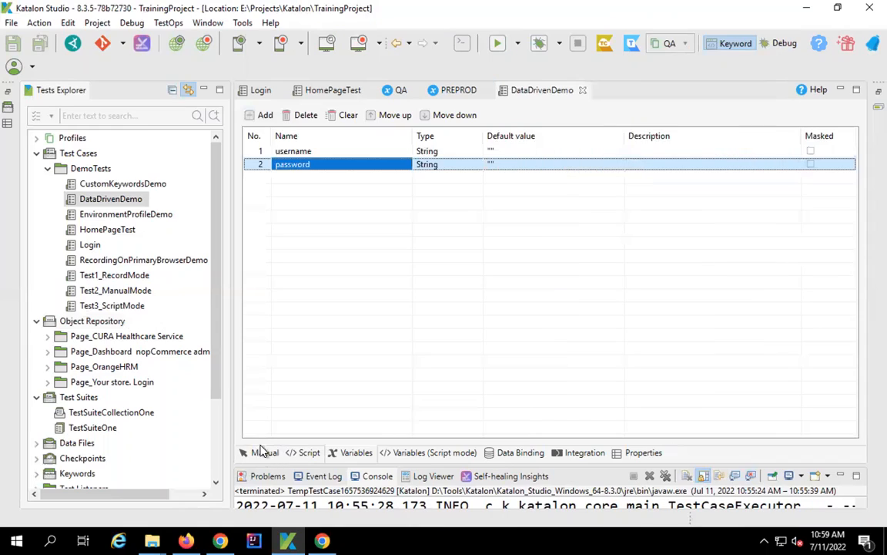
# - Make step 4's email input take its value from the username variable
pyautogui.click(264, 453)
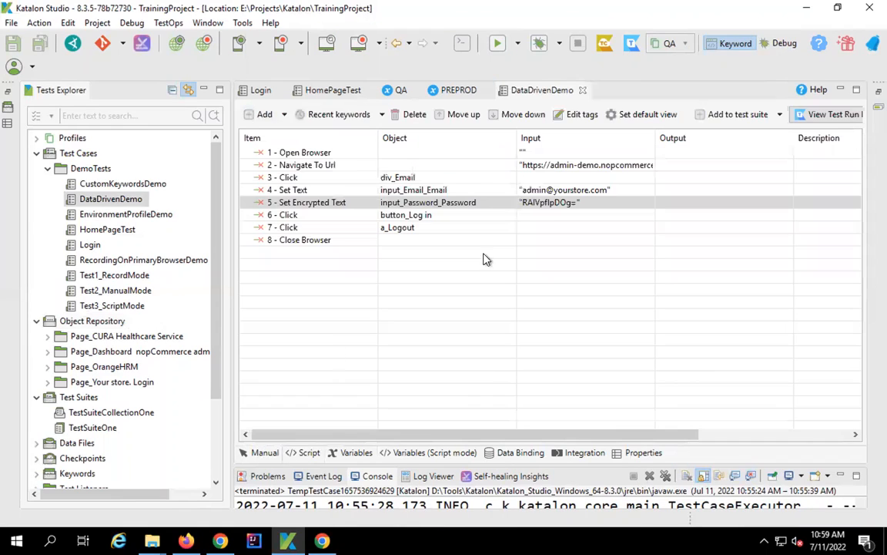
pyautogui.click(605, 192)
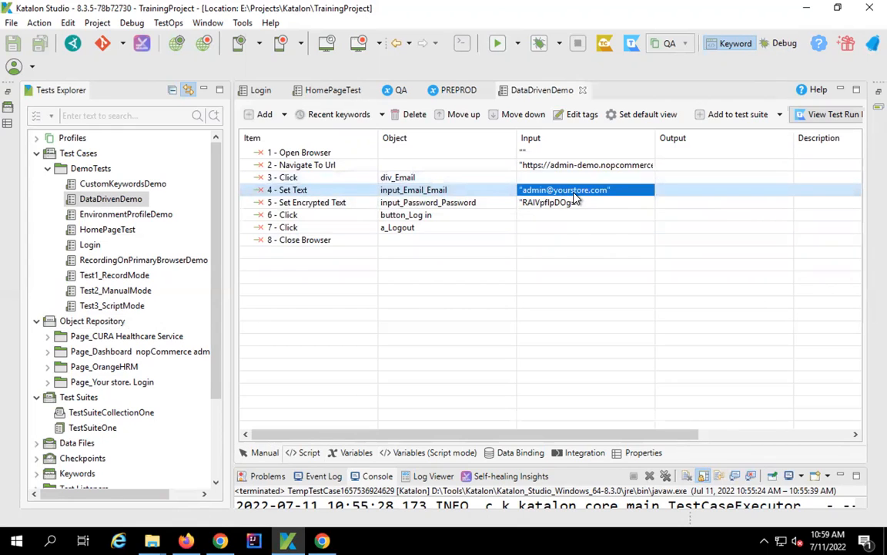
pyautogui.click(573, 194)
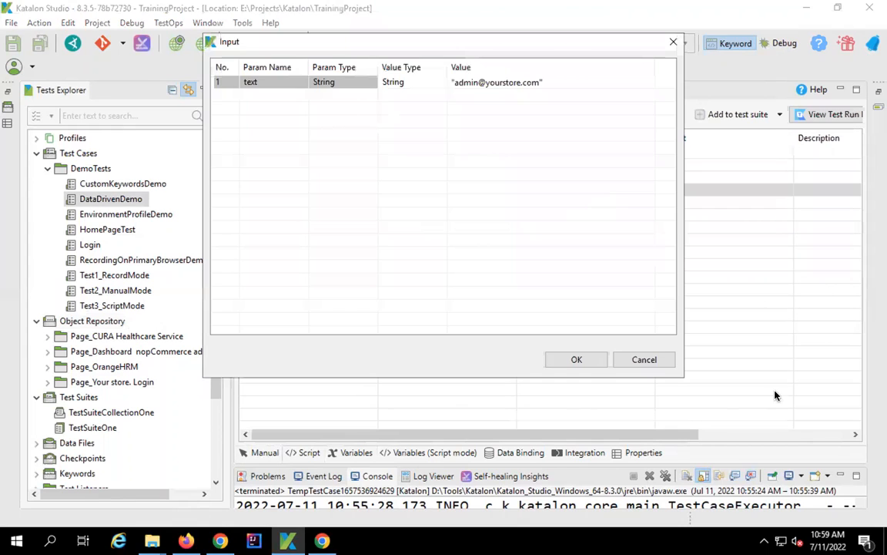
pyautogui.click(647, 359)
pyautogui.doubleClick(574, 197)
pyautogui.click(428, 87)
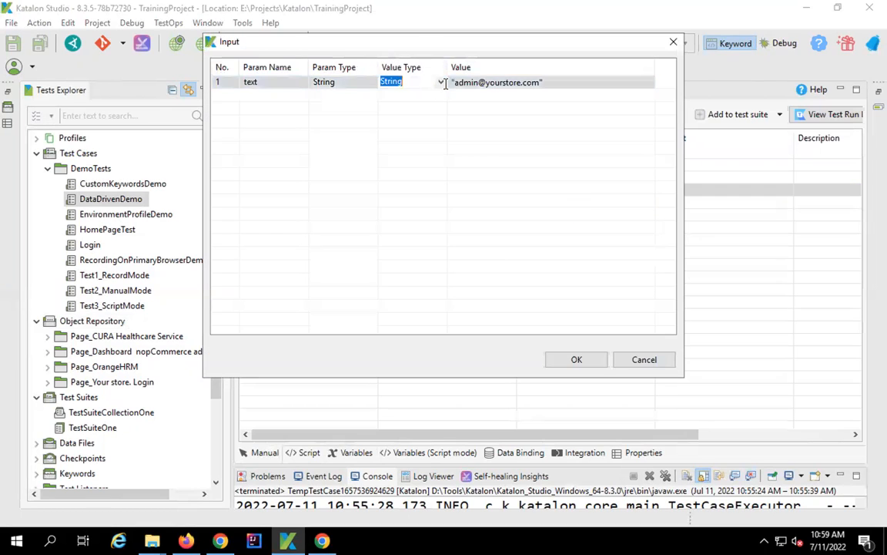
pyautogui.click(440, 83)
pyautogui.click(415, 105)
pyautogui.click(598, 83)
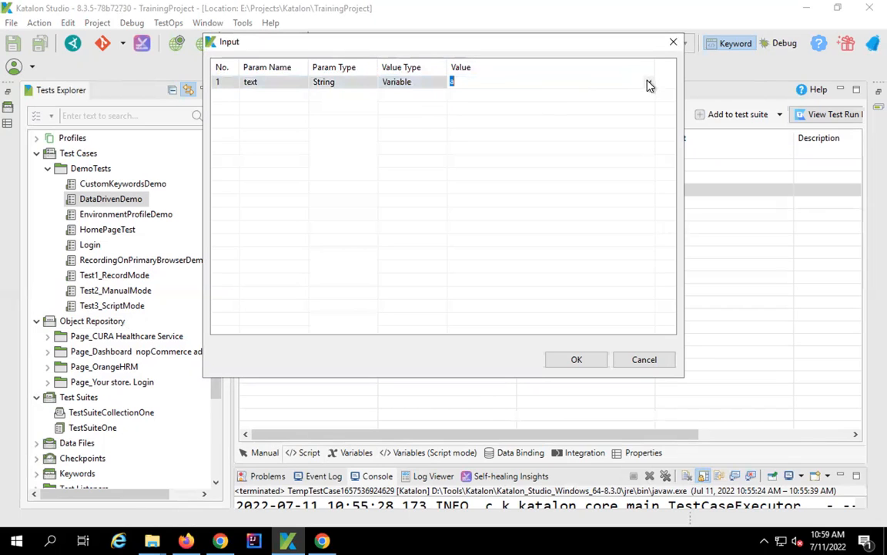
pyautogui.click(647, 81)
pyautogui.click(485, 95)
pyautogui.click(576, 358)
# - Make step 5's encryptedText take the password variable, then save all
pyautogui.click(554, 205)
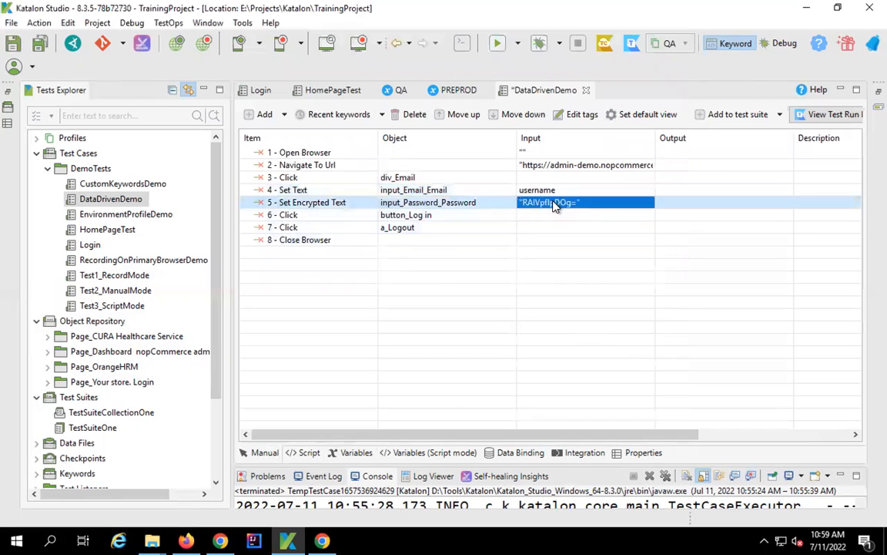
pyautogui.click(556, 204)
pyautogui.click(430, 83)
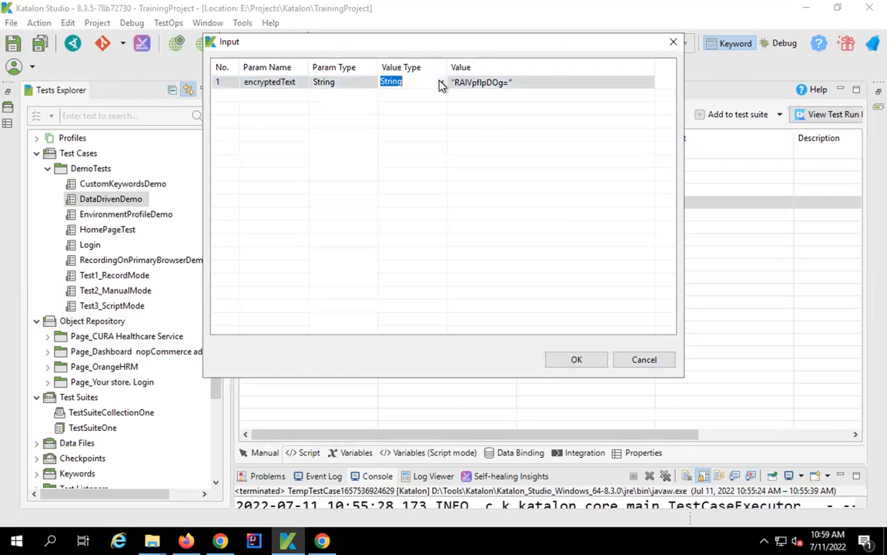
pyautogui.click(442, 82)
pyautogui.click(370, 103)
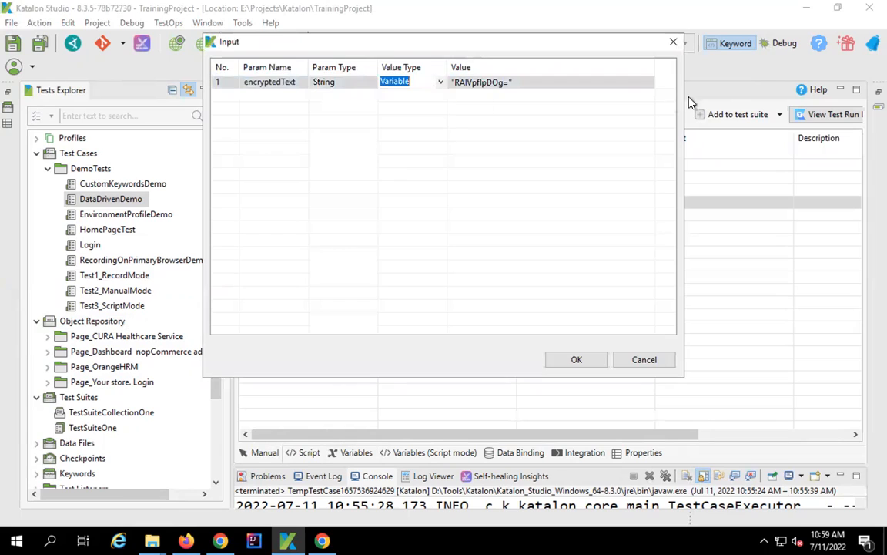
pyautogui.click(634, 80)
pyautogui.click(638, 83)
pyautogui.click(649, 82)
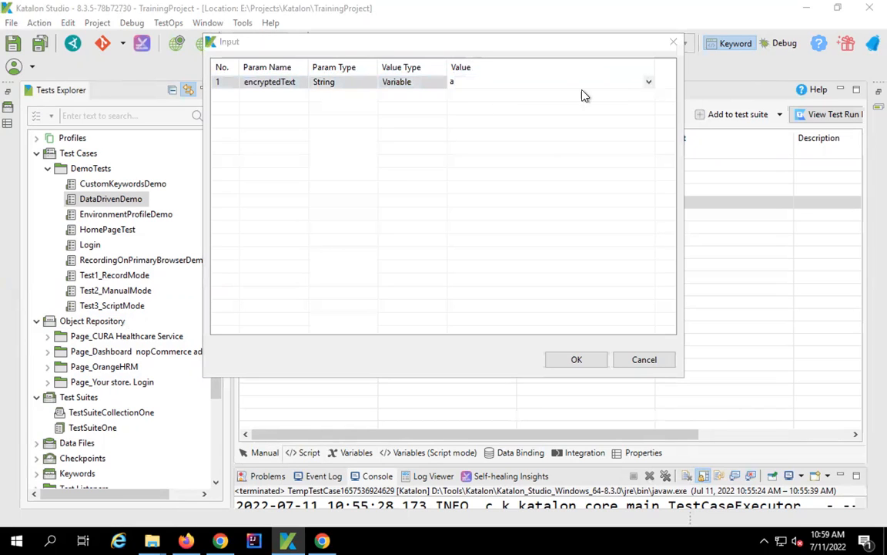
pyautogui.click(507, 103)
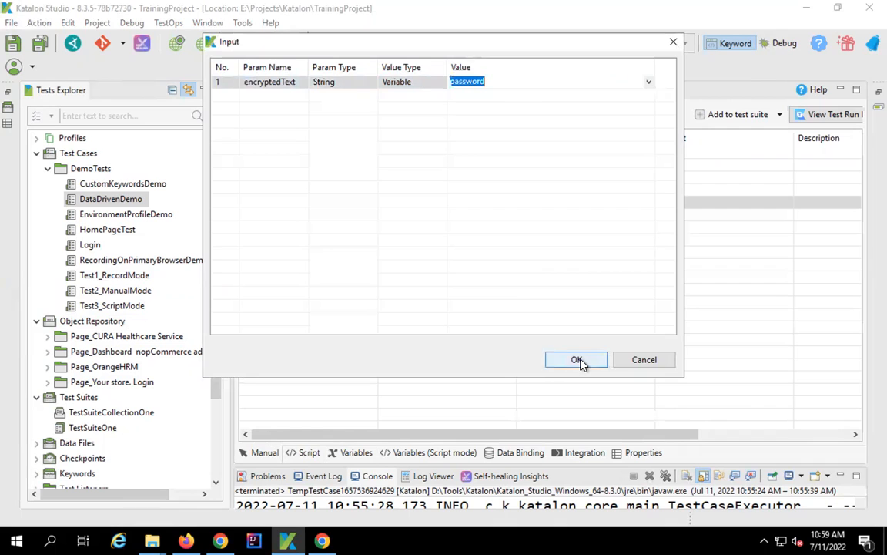
pyautogui.click(576, 359)
pyautogui.click(39, 46)
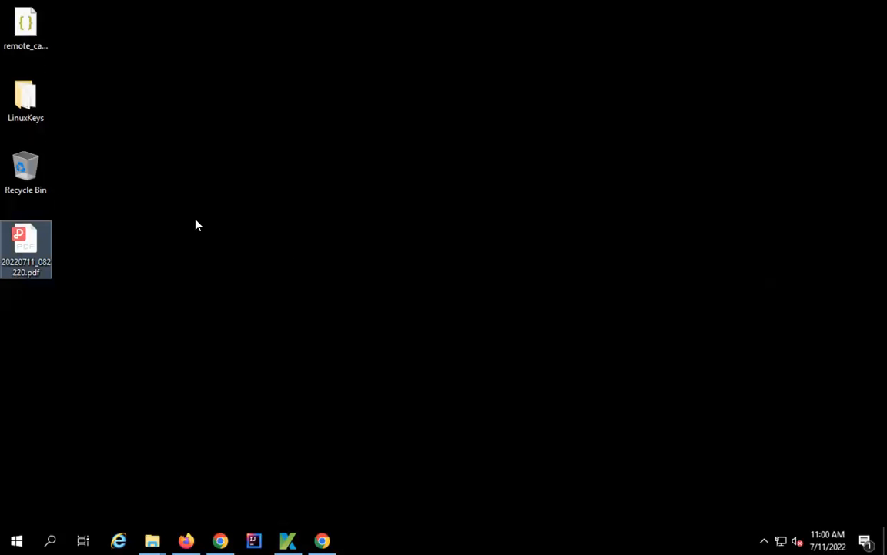
# - Create a TestData folder on the desktop and open it
pyautogui.click(196, 164)
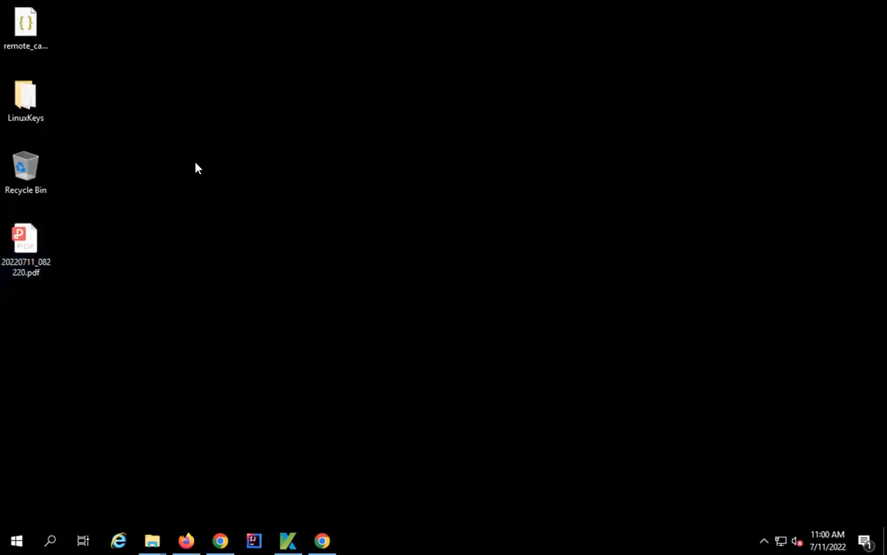
pyautogui.hotkey('ctrl', 'shift', 'n')
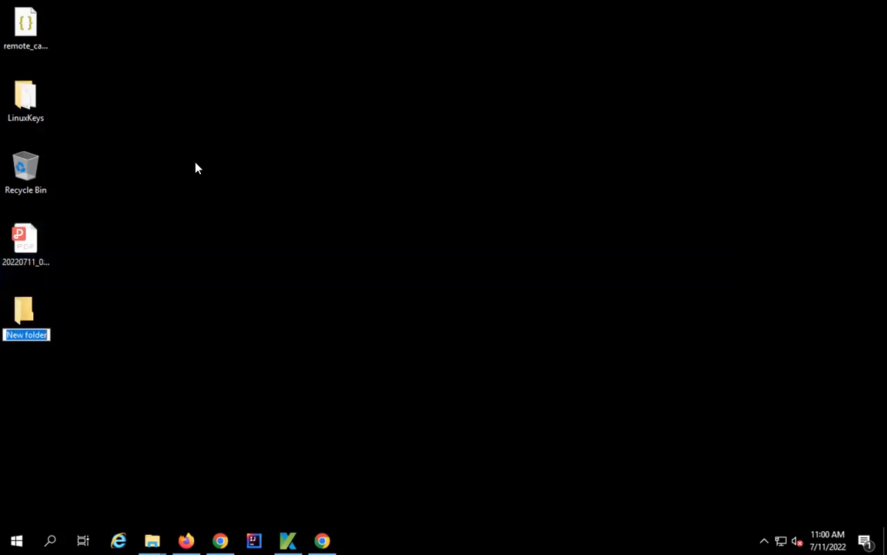
pyautogui.write('TestData')
pyautogui.moveTo(23, 310); pyautogui.dragTo(270, 145)
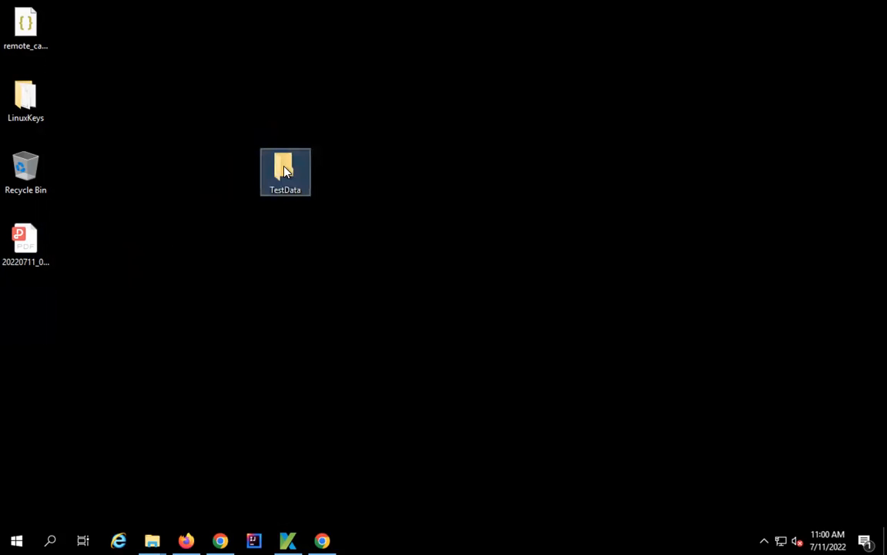
pyautogui.moveTo(284, 148); pyautogui.dragTo(283, 174)
pyautogui.doubleClick(283, 175)
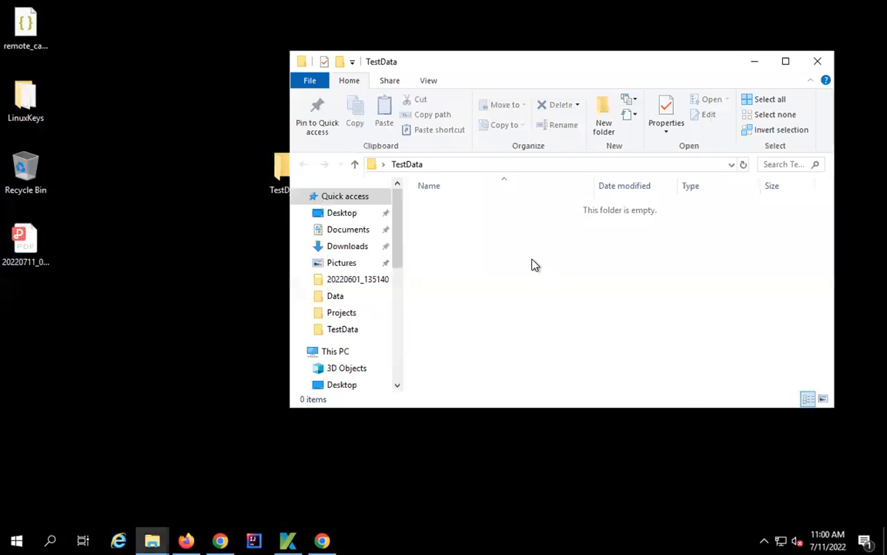
# - Create a new XLSX worksheet named TestDataOne in the folder and open it
pyautogui.rightClick(531, 261)
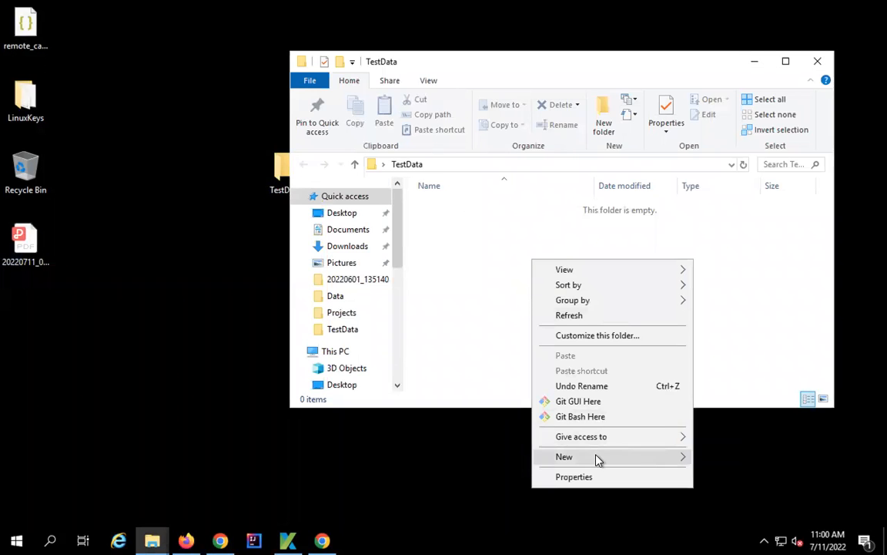
pyautogui.moveTo(606, 456)
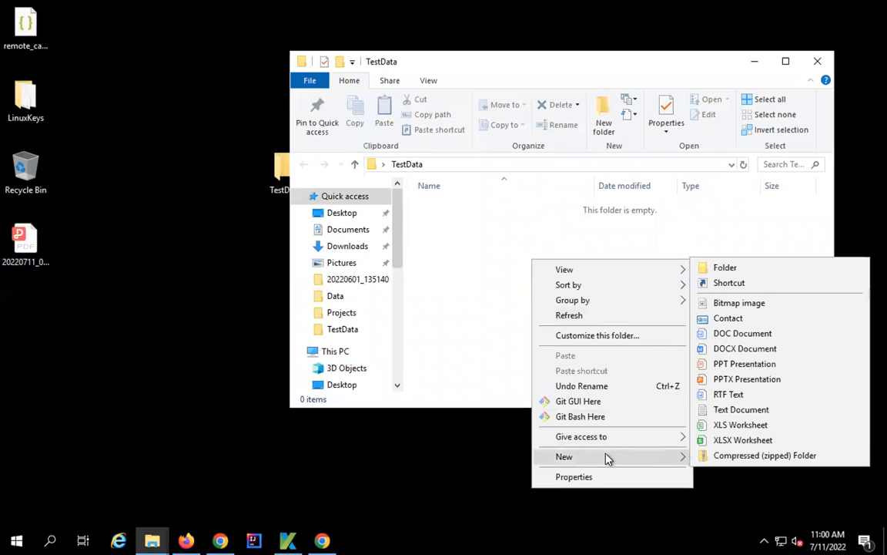
pyautogui.click(734, 446)
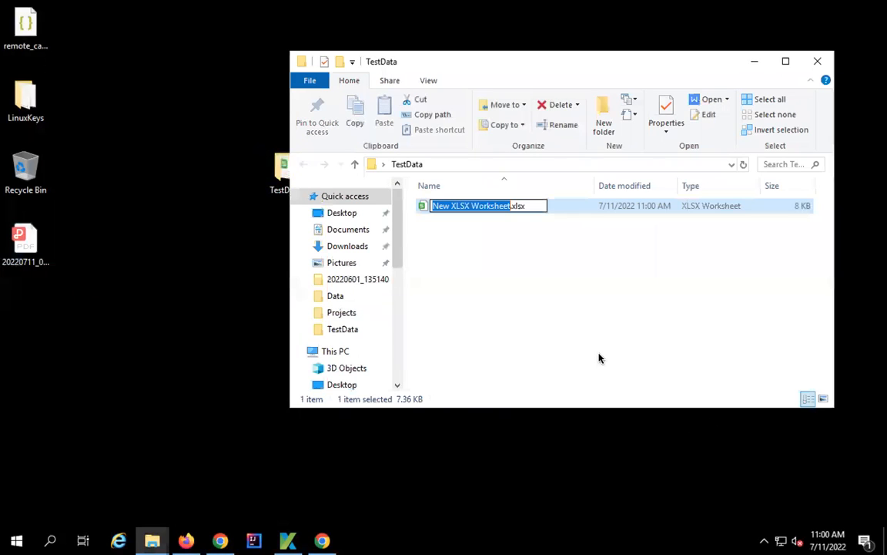
pyautogui.write('TestData')
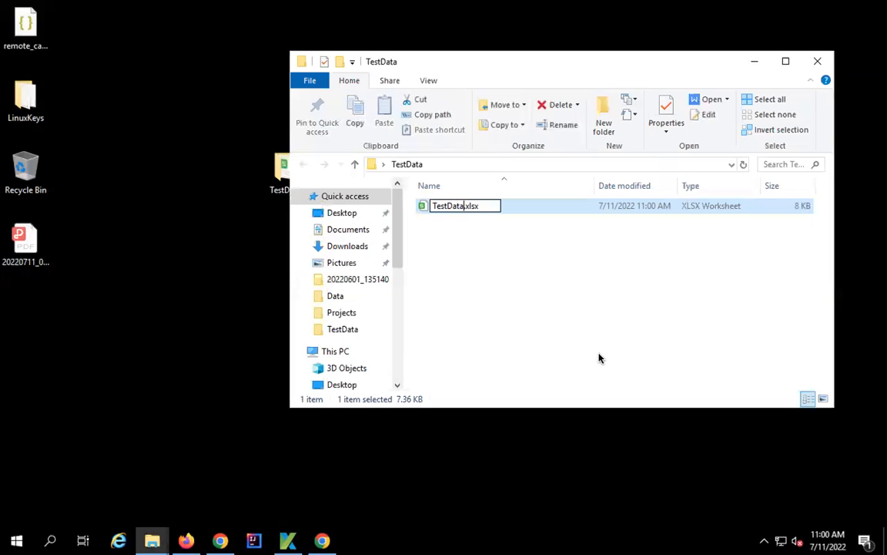
pyautogui.write('One')
pyautogui.press('Return')
pyautogui.press('Return')
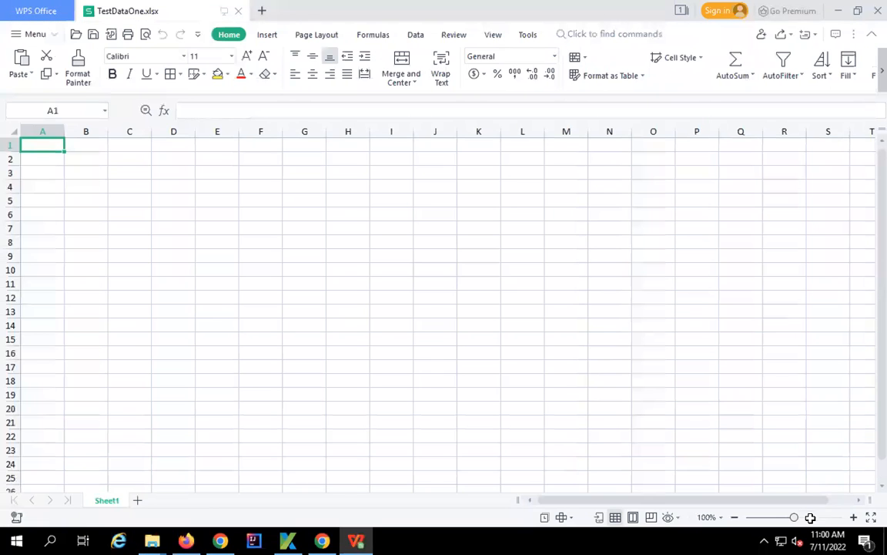
# - Zoom the sheet to 210% and widen columns A and B
pyautogui.click(811, 518)
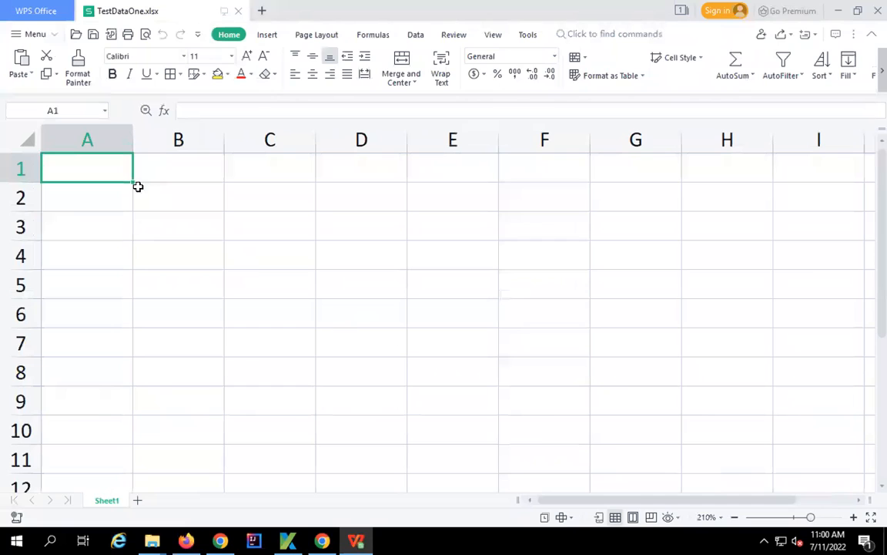
pyautogui.moveTo(128, 137); pyautogui.dragTo(145, 138)
pyautogui.moveTo(225, 144); pyautogui.dragTo(240, 148)
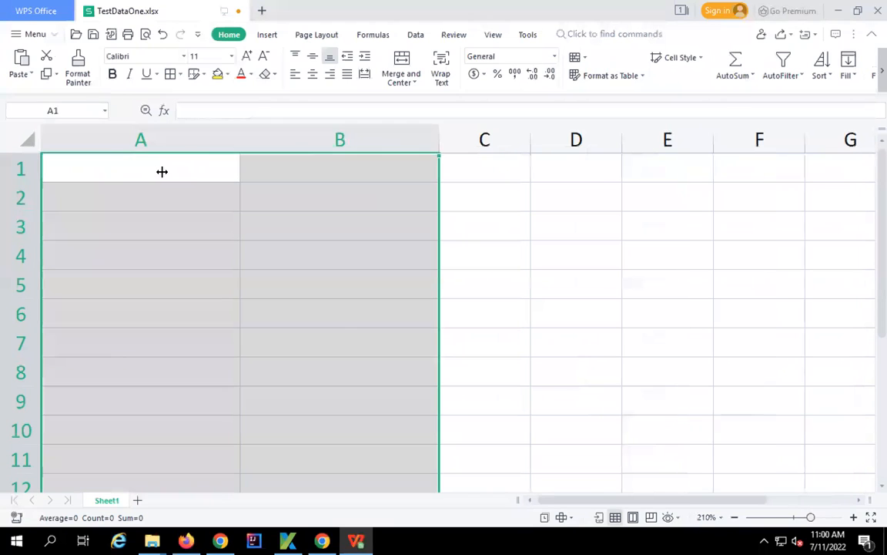
# - Enter the headers username in A1 and password in B1
pyautogui.click(159, 173)
pyautogui.write('usr')
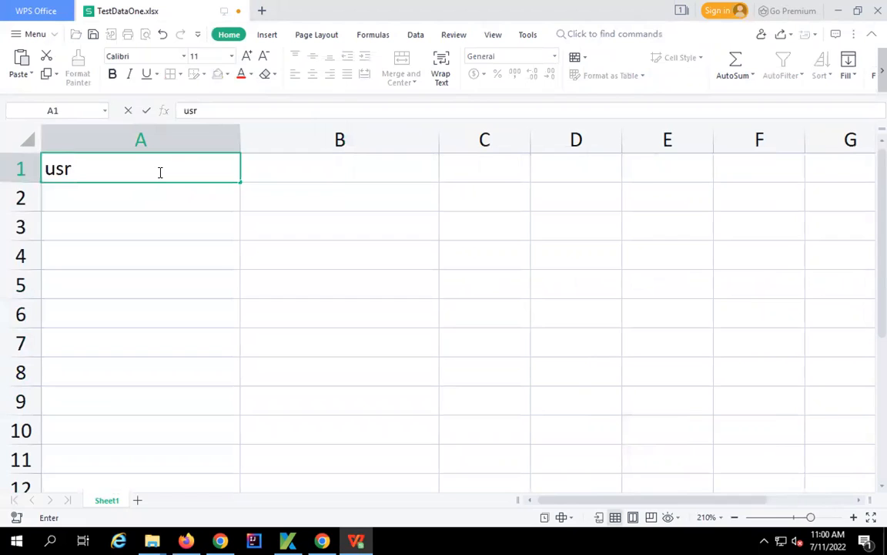
pyautogui.press('BackSpace')
pyautogui.write('ern')
pyautogui.write('me')
pyautogui.press('Return')
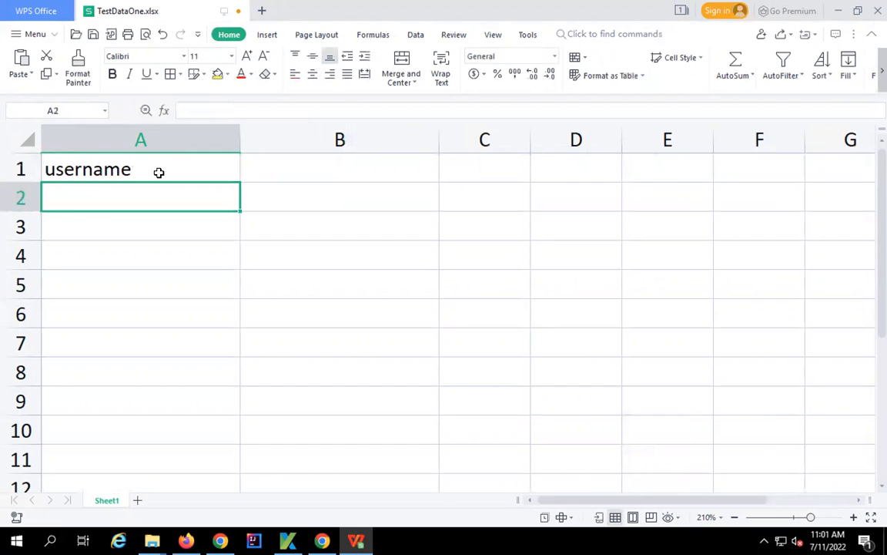
pyautogui.click(159, 173)
pyautogui.press('Tab')
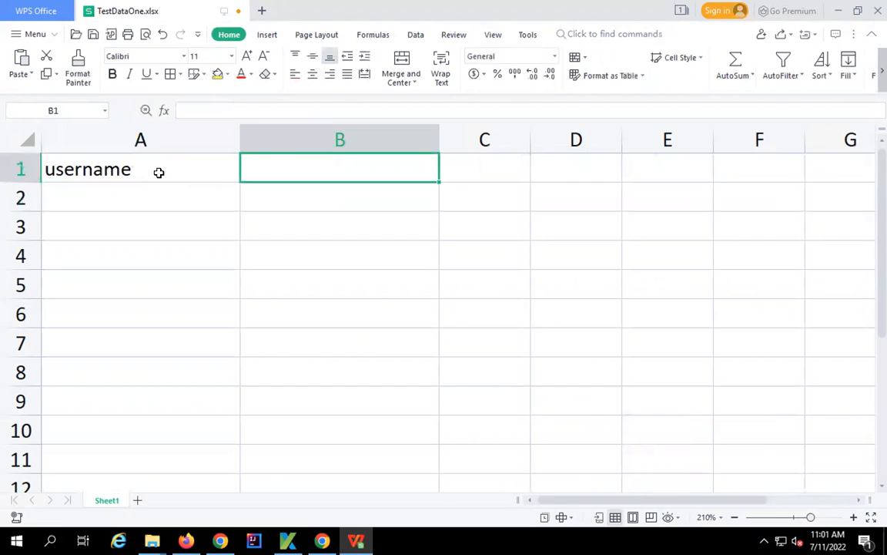
pyautogui.write('pa')
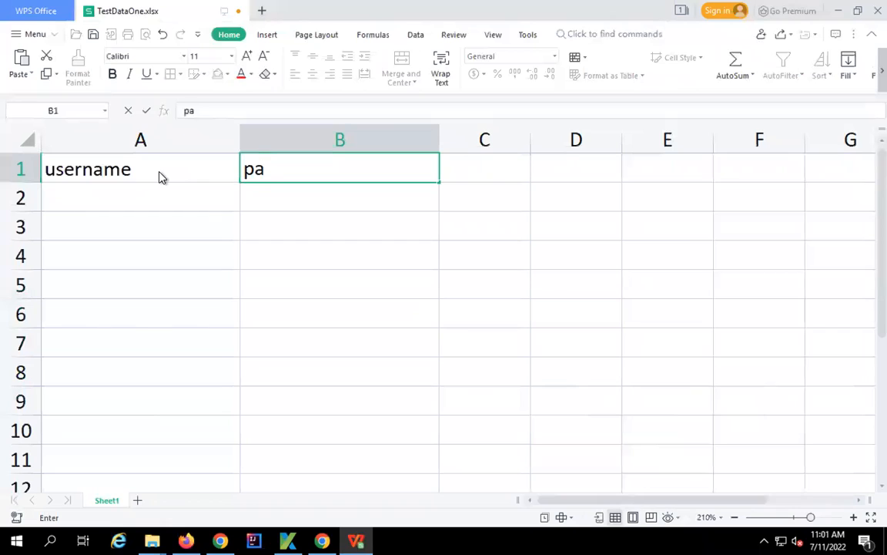
pyautogui.write('ssword')
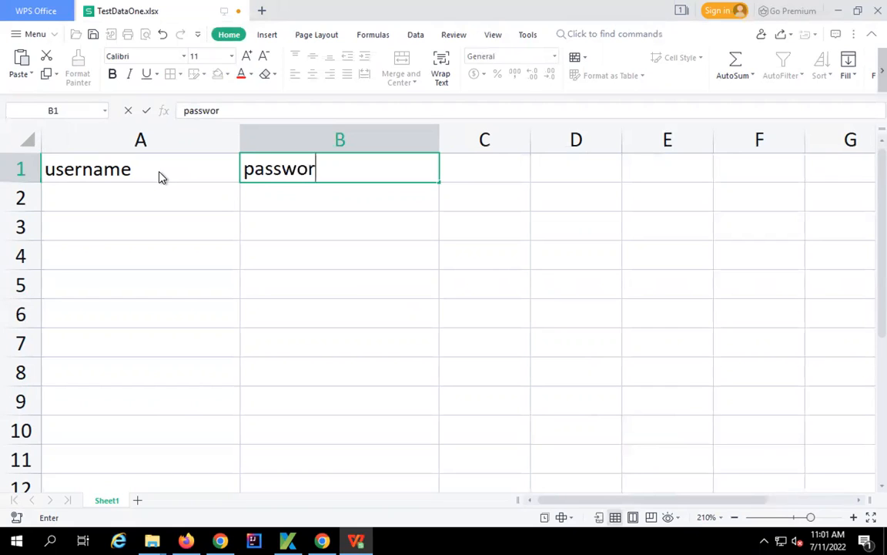
pyautogui.press('Return')
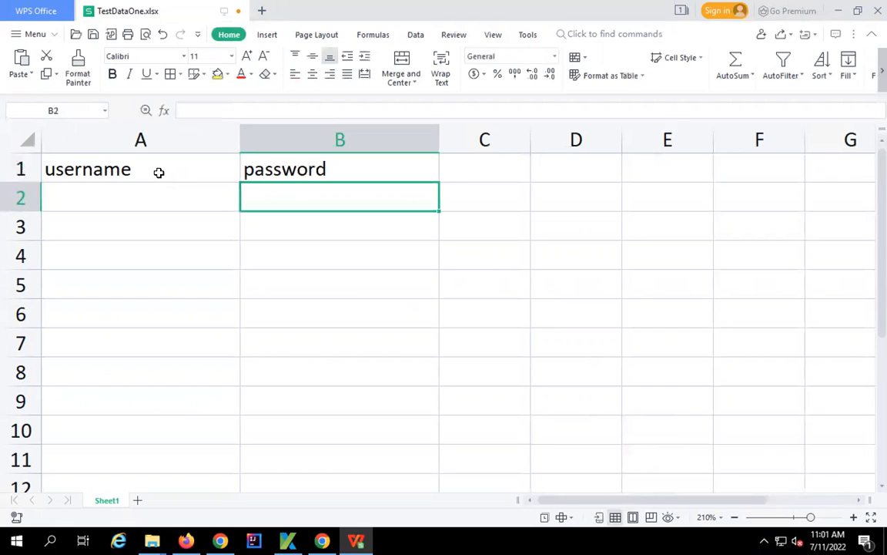
# - Move between header cells A1 and B1, then select cell A2
pyautogui.press('Left')
pyautogui.press('Up')
pyautogui.press('Right')
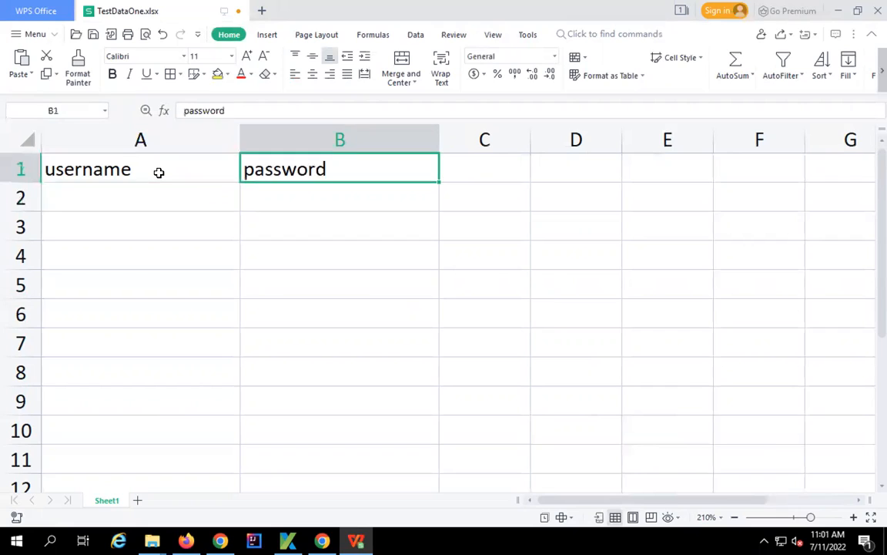
pyautogui.press('Left')
pyautogui.press('Down')
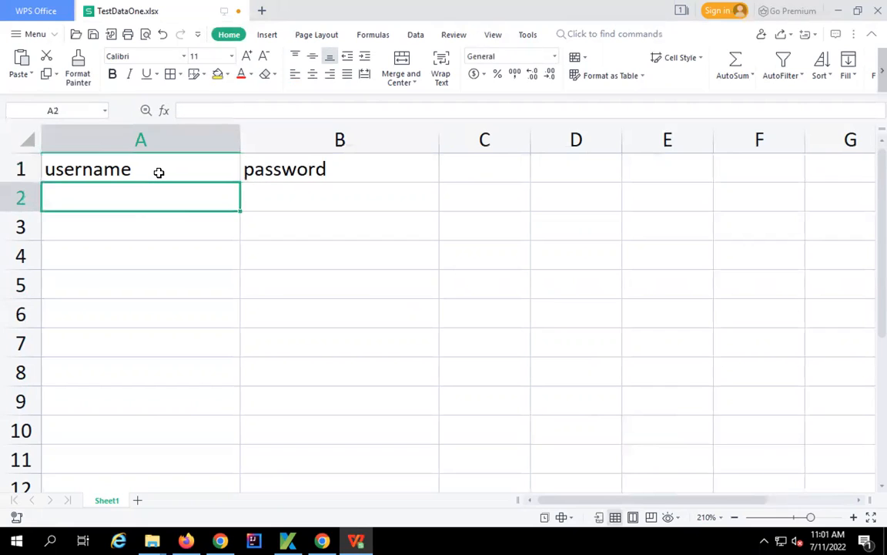
pyautogui.press('Up')
pyautogui.press('Right')
pyautogui.press('Left')
pyautogui.press('Right')
pyautogui.press('Left')
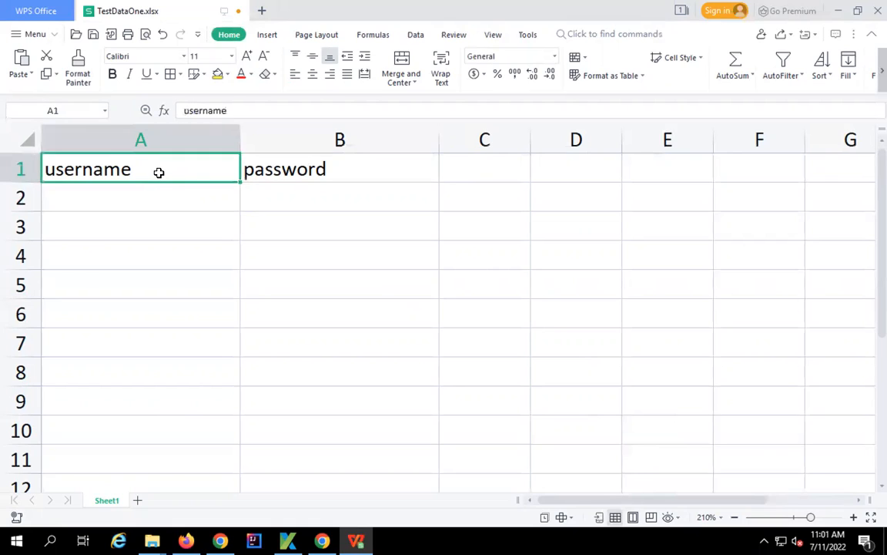
pyautogui.press('Right')
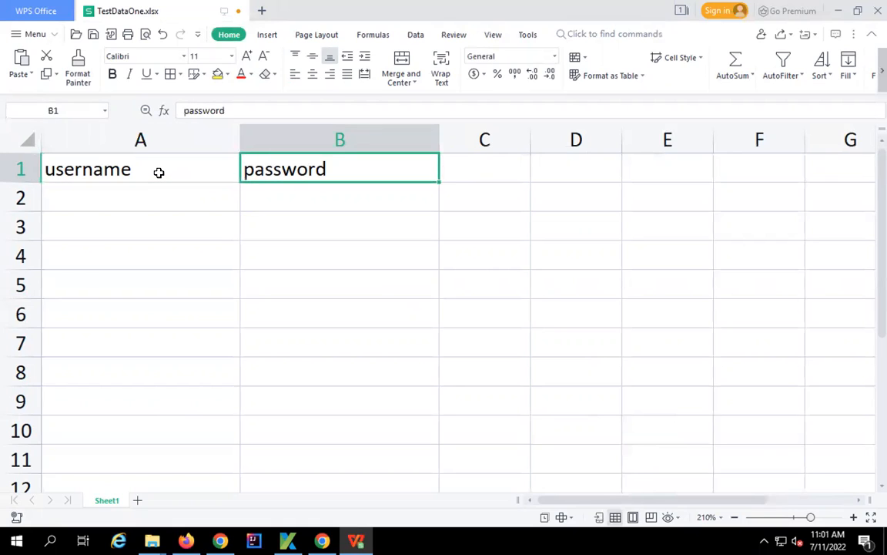
pyautogui.press('Left')
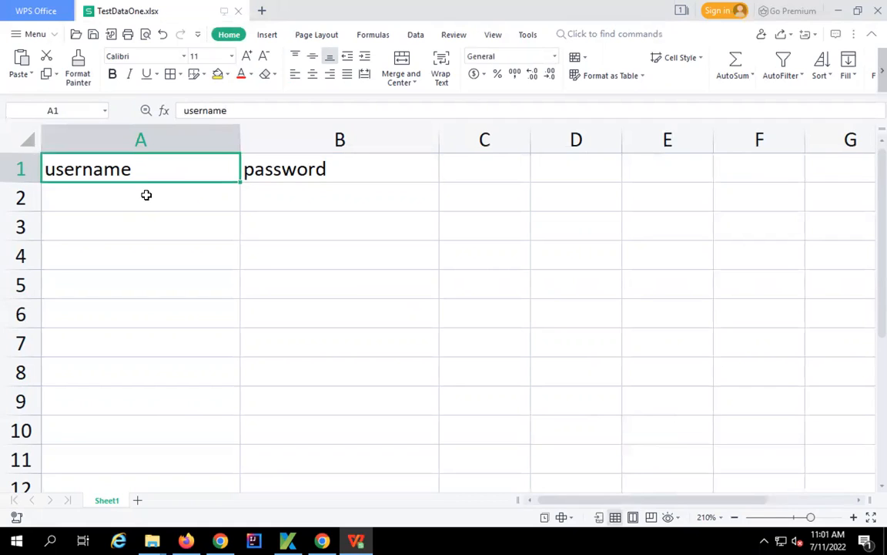
pyautogui.click(147, 195)
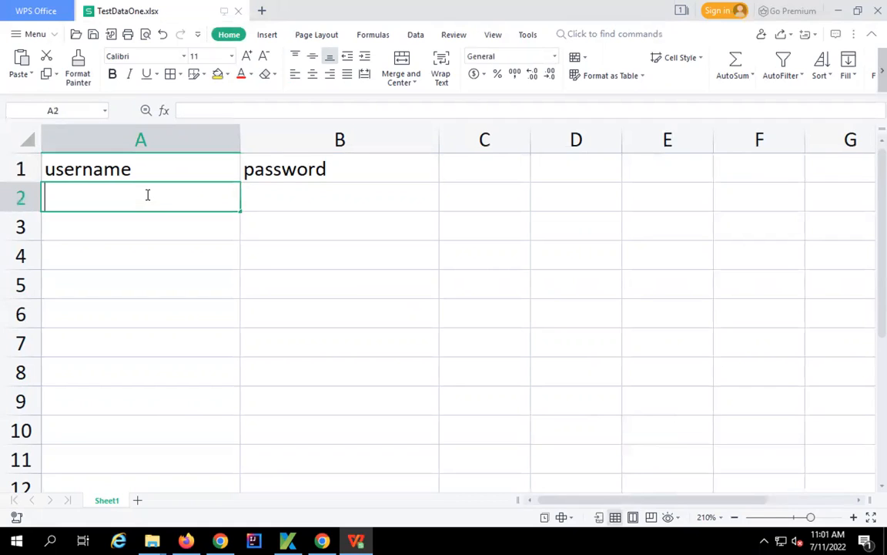
# - Complete the admin login e-mail in A2, autofit column A, and select B2
pyautogui.doubleClick(147, 195)
pyautogui.write('ain')
pyautogui.press('BackSpace')
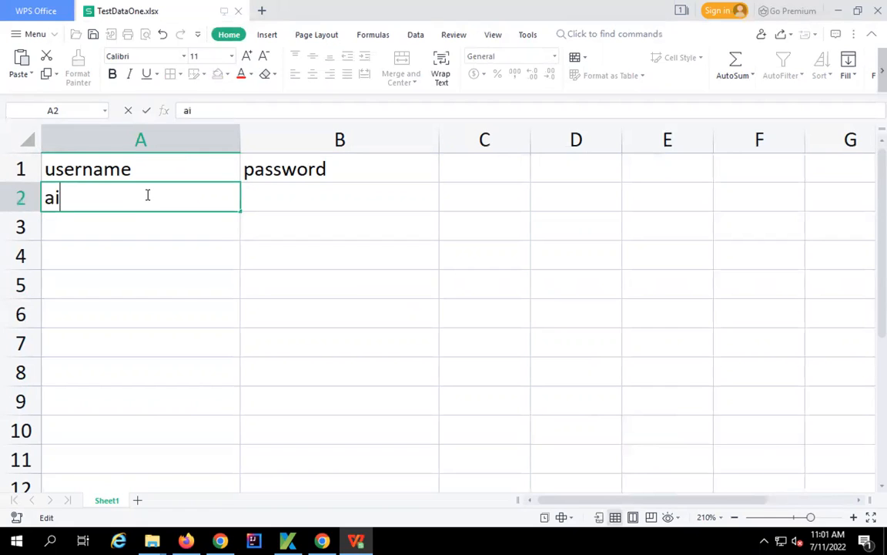
pyautogui.press('BackSpace')
pyautogui.write('dmin@your')
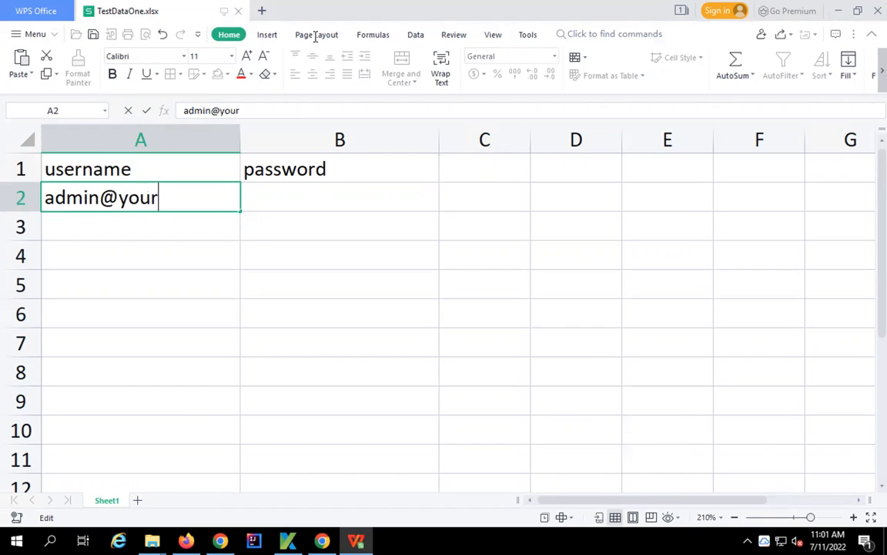
pyautogui.write('stor.')
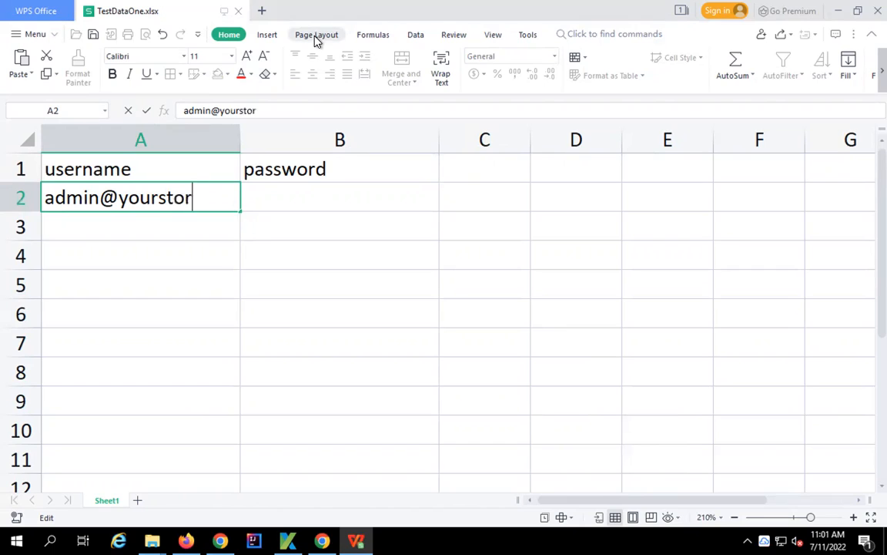
pyautogui.press('BackSpace')
pyautogui.write('e.com')
pyautogui.click(355, 223)
pyautogui.doubleClick(240, 139)
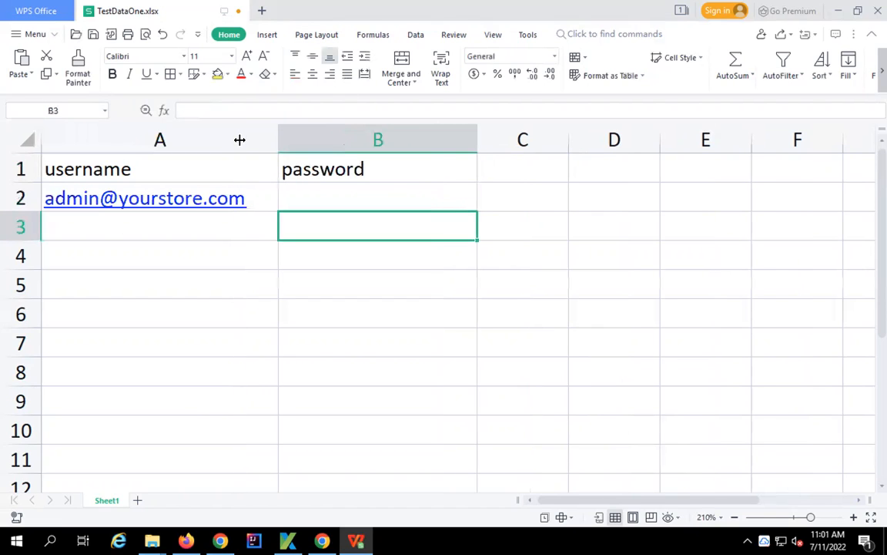
pyautogui.click(320, 188)
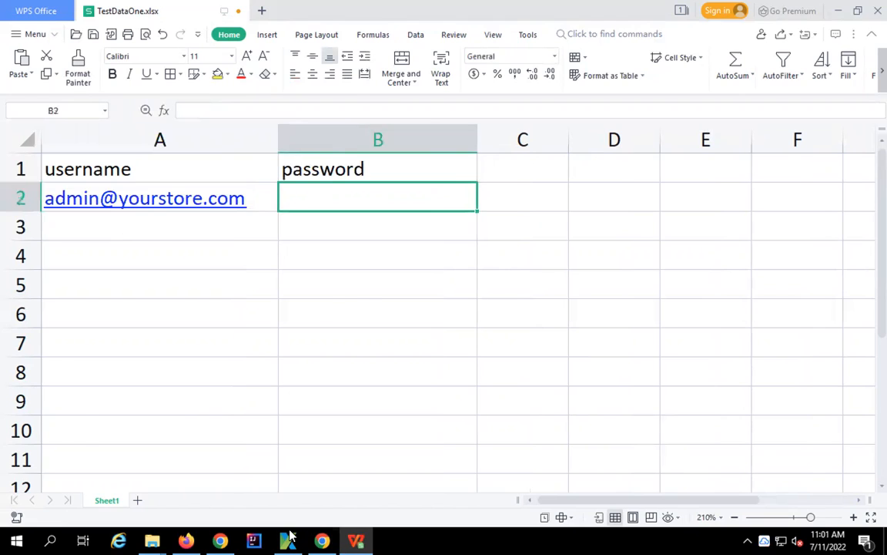
# - Encrypt the login password with Katalon's Encrypt Text tool and copy the result
pyautogui.click(287, 540)
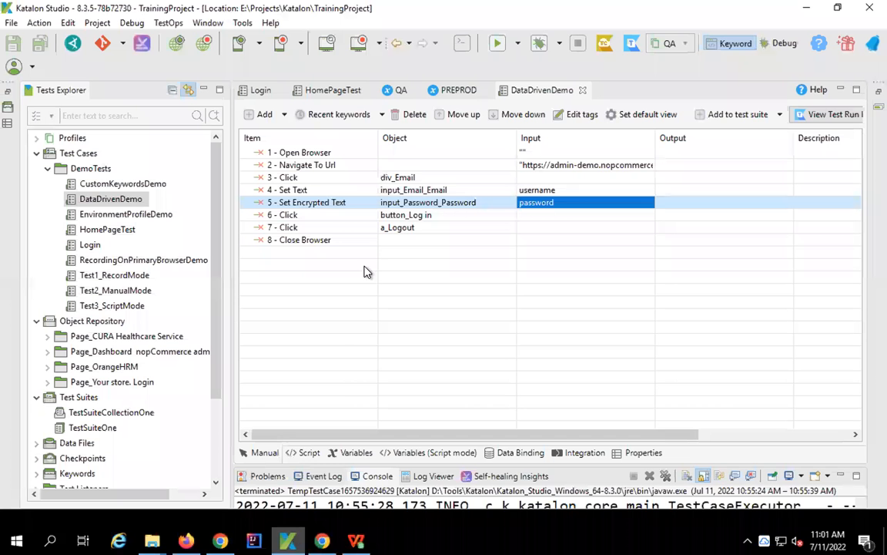
pyautogui.click(295, 202)
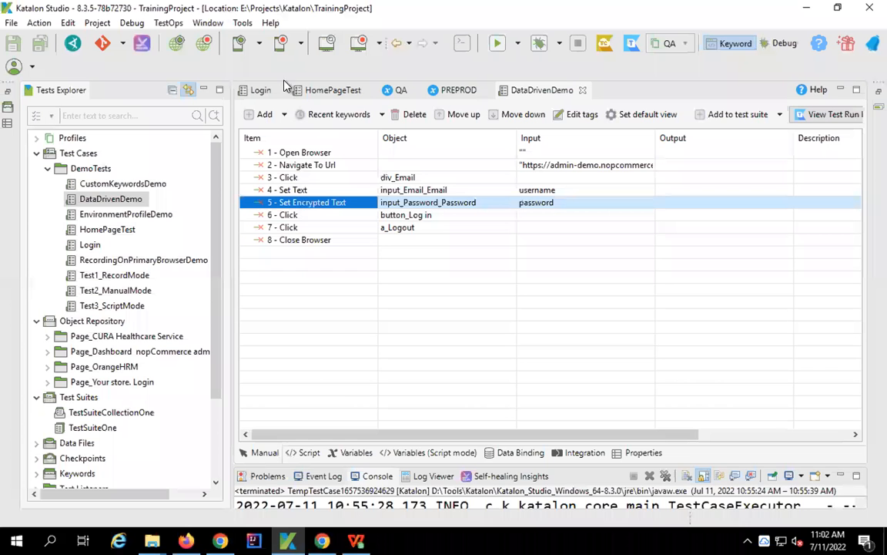
pyautogui.click(271, 23)
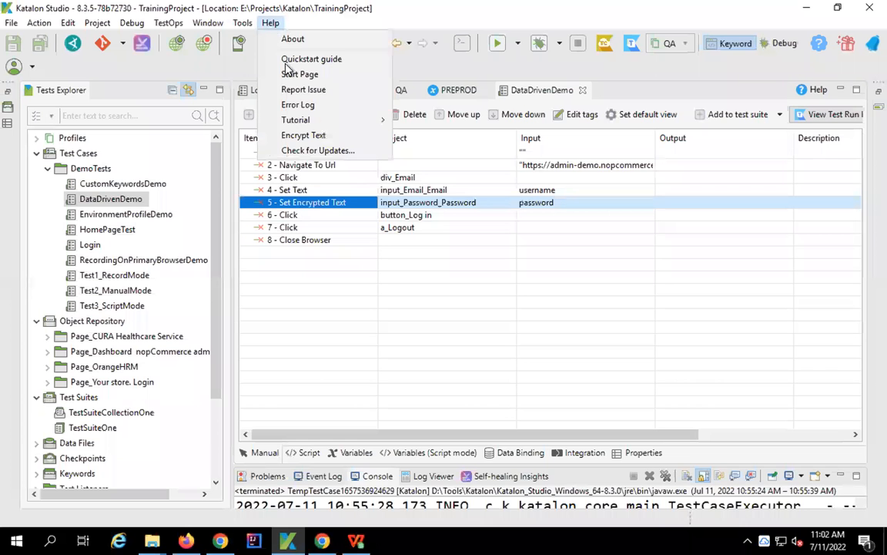
pyautogui.click(297, 136)
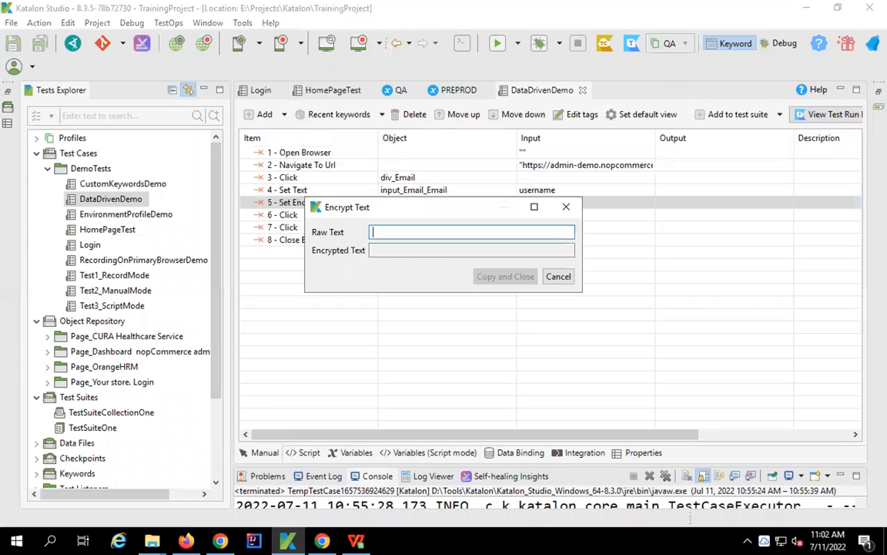
pyautogui.write('admin')
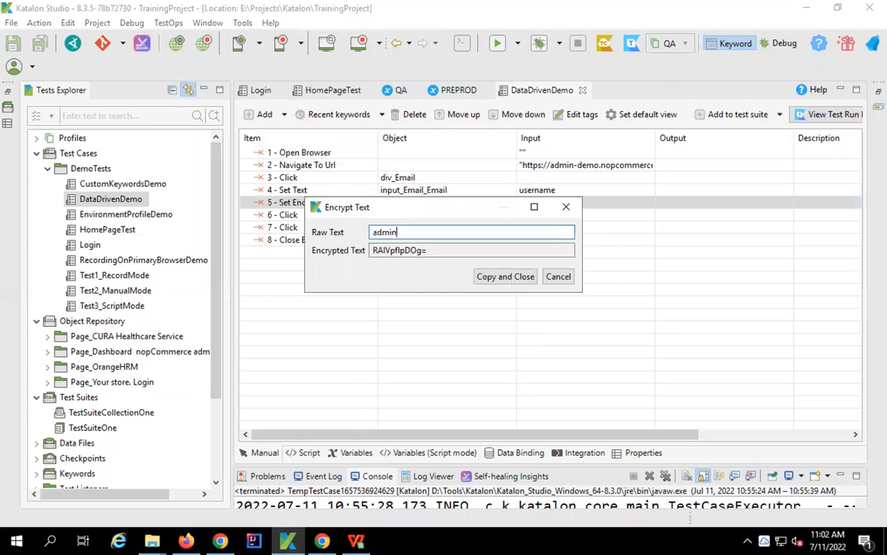
pyautogui.click(493, 277)
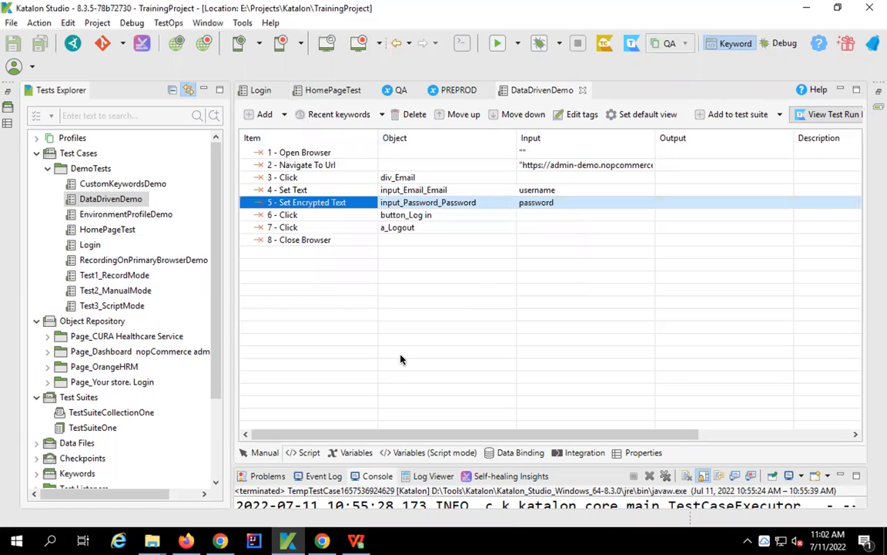
pyautogui.click(353, 535)
# - Paste the encrypted password into cells B2 and B3
pyautogui.doubleClick(319, 202)
pyautogui.write('RAIVpflpDOg=')
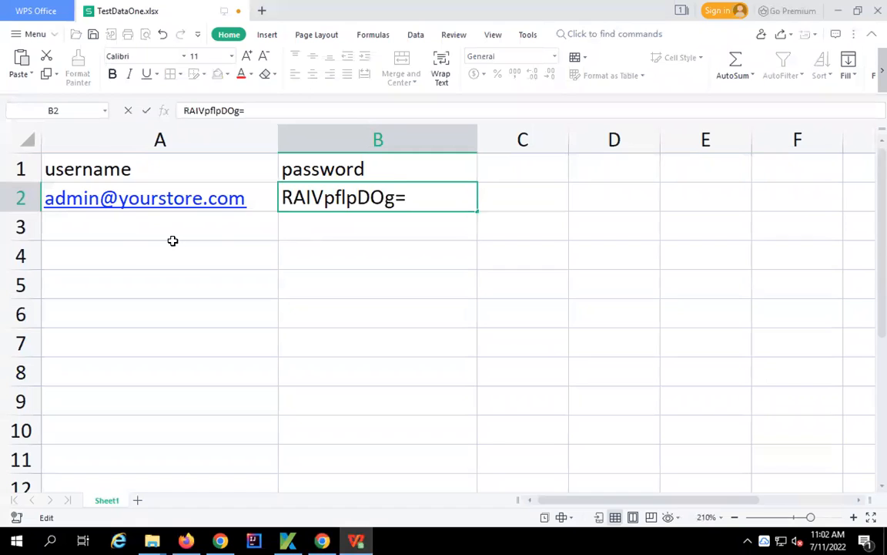
pyautogui.click(20, 199)
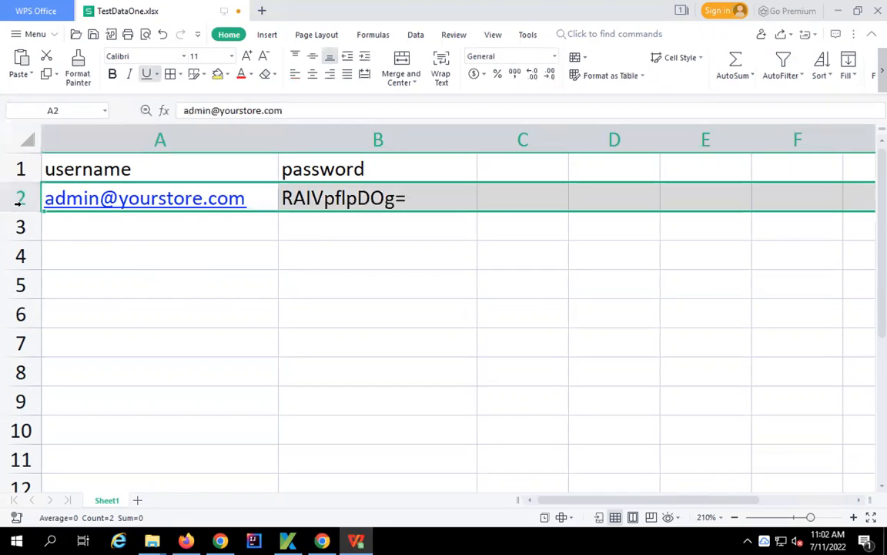
pyautogui.doubleClick(315, 228)
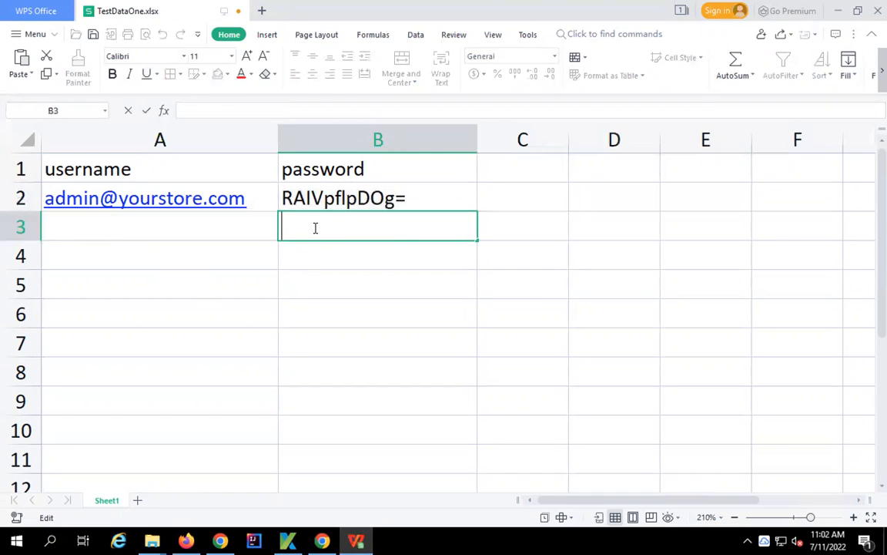
pyautogui.write('RAIVpflpDOg=')
pyautogui.press('Return')
# - Enter a second username e-mail in A3 and zoom the sheet back to 100%
pyautogui.click(225, 223)
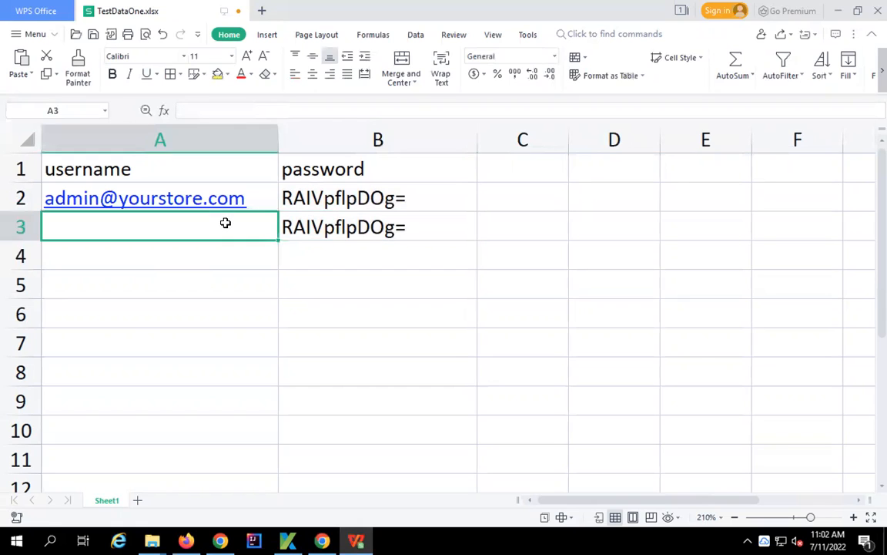
pyautogui.doubleClick(226, 223)
pyautogui.write('a')
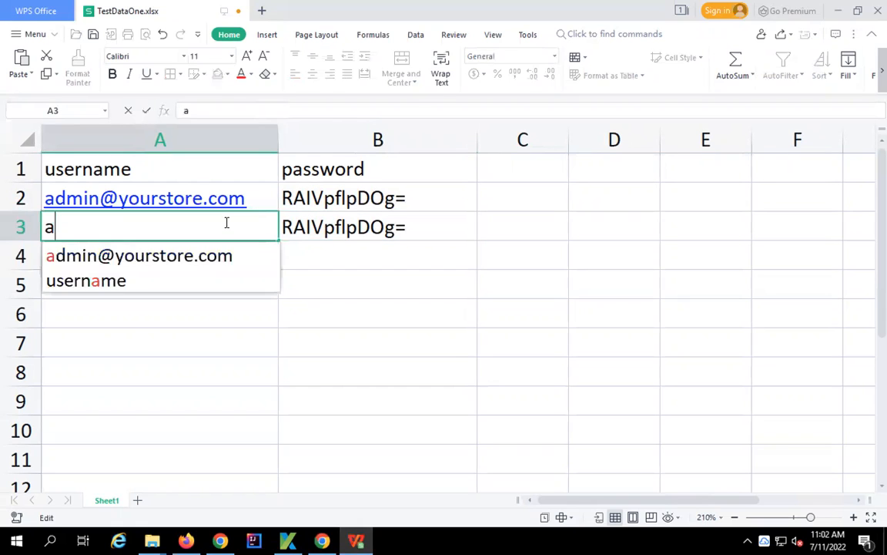
pyautogui.write('bc')
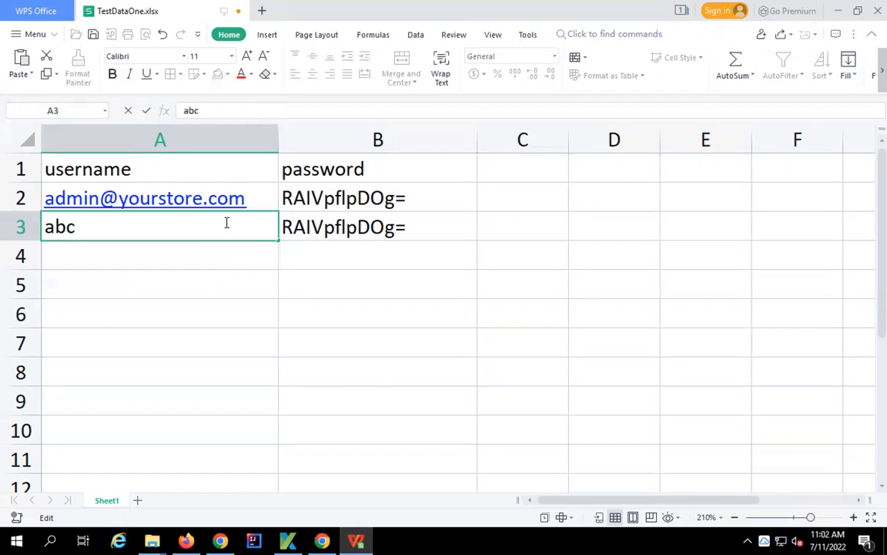
pyautogui.write('@def.com')
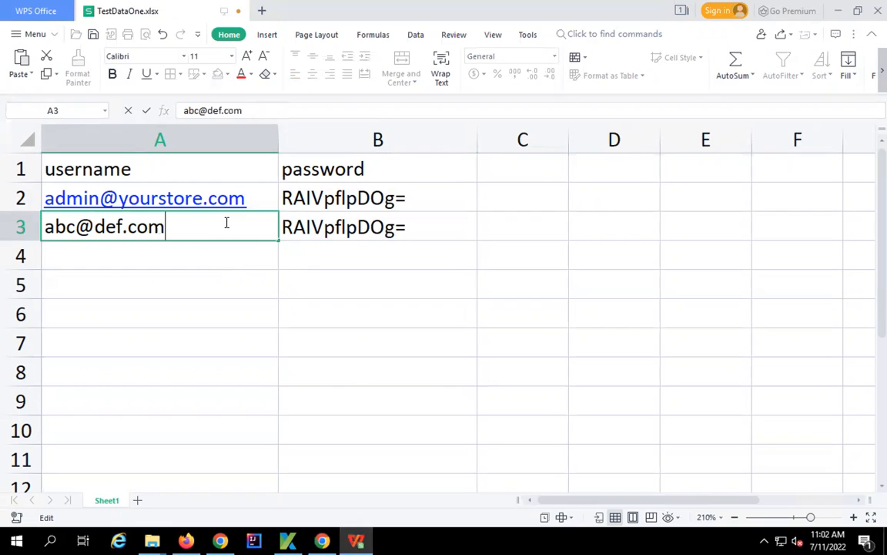
pyautogui.press('Return')
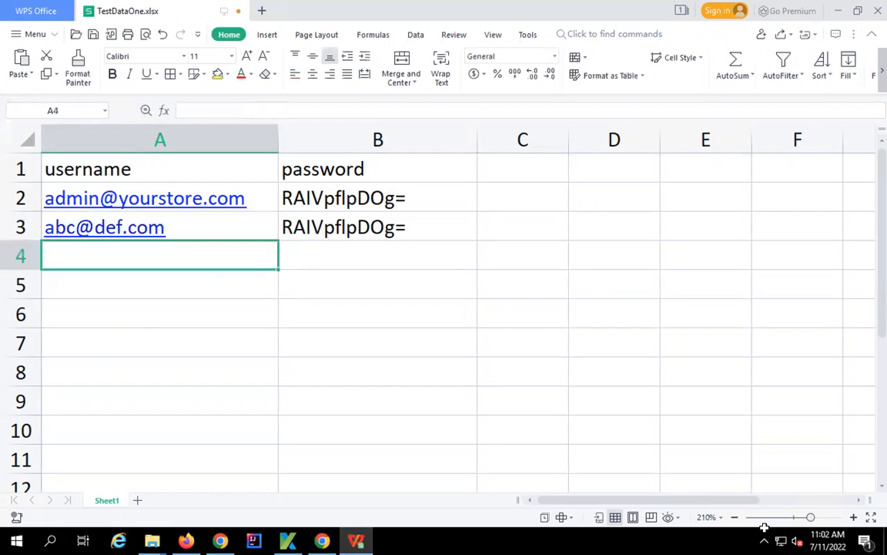
pyautogui.click(797, 517)
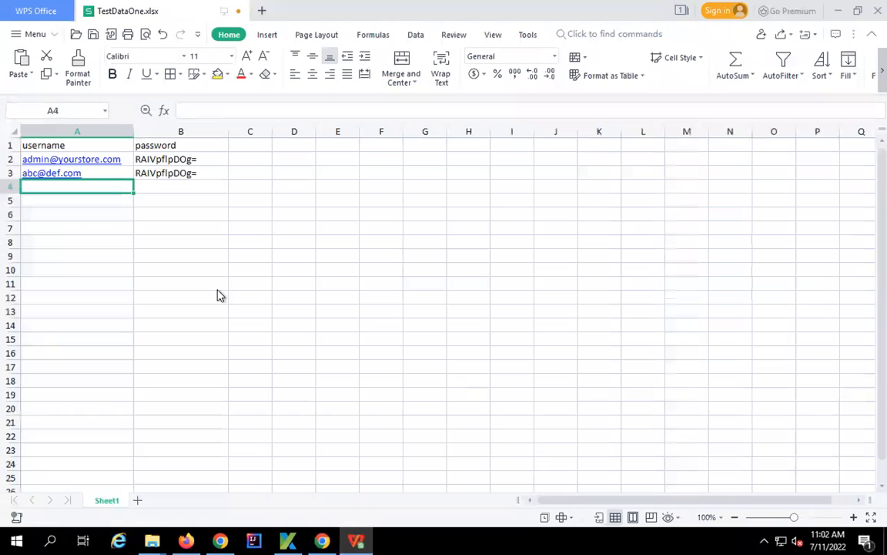
# - Bold the username and password headers in A1:B1, zoom to 110%, and close the spreadsheet
pyautogui.moveTo(53, 145); pyautogui.dragTo(162, 147)
pyautogui.hotkey('ctrl', 'b')
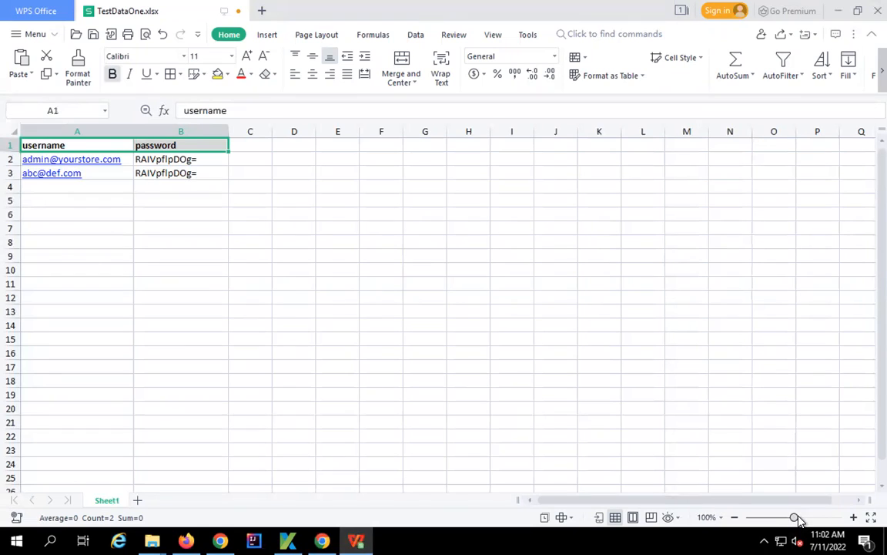
pyautogui.click(854, 517)
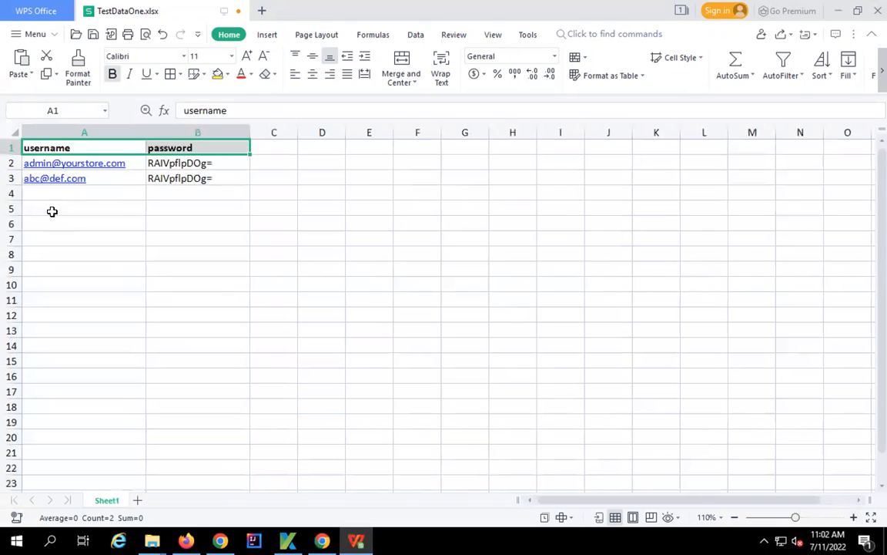
pyautogui.click(876, 10)
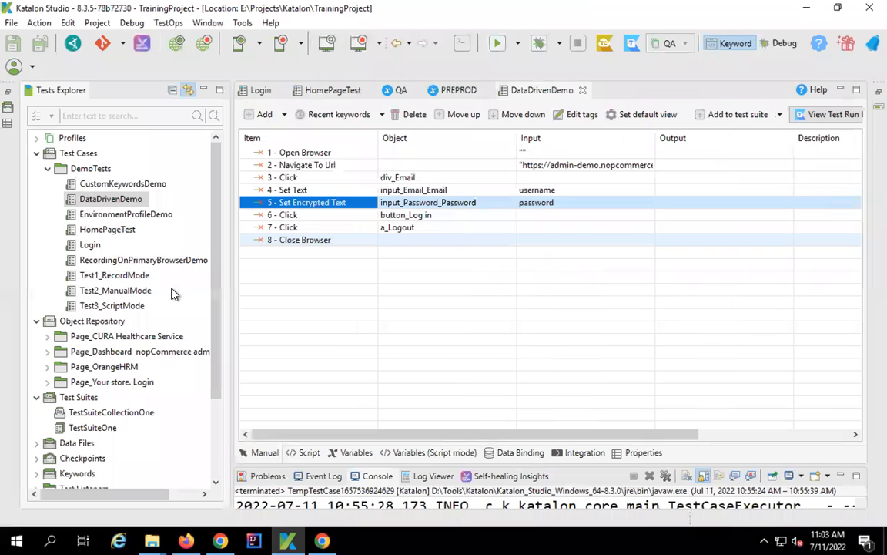
# - Check the slides, then close every editor except the DataDrivenDemo test case
pyautogui.click(121, 272)
pyautogui.press('Left')
pyautogui.press('Left')
pyautogui.press('Left')
pyautogui.hotkey('ctrl', 'Left')
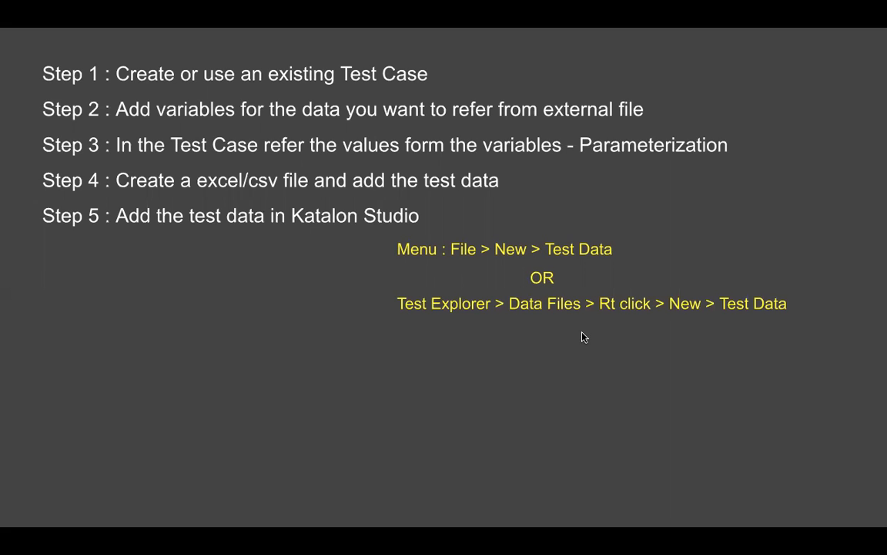
pyautogui.hotkey('alt', 'Tab')
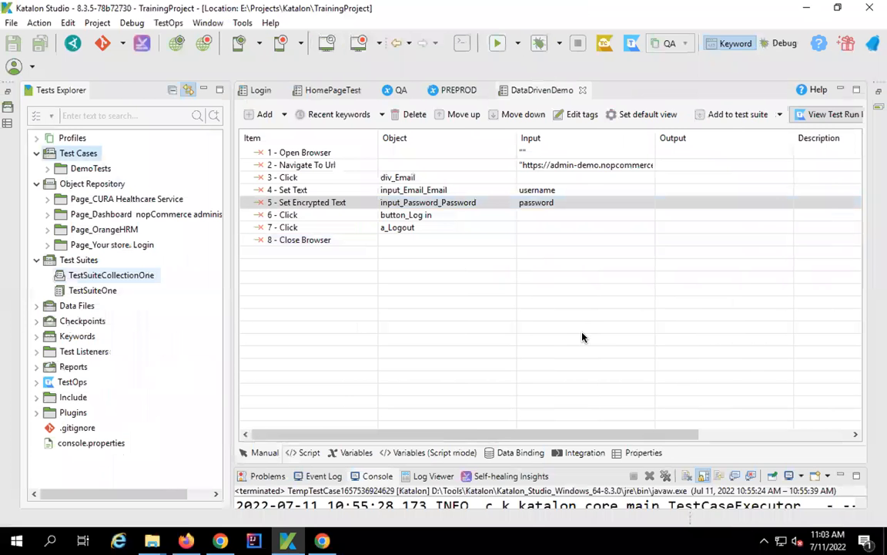
pyautogui.rightClick(544, 90)
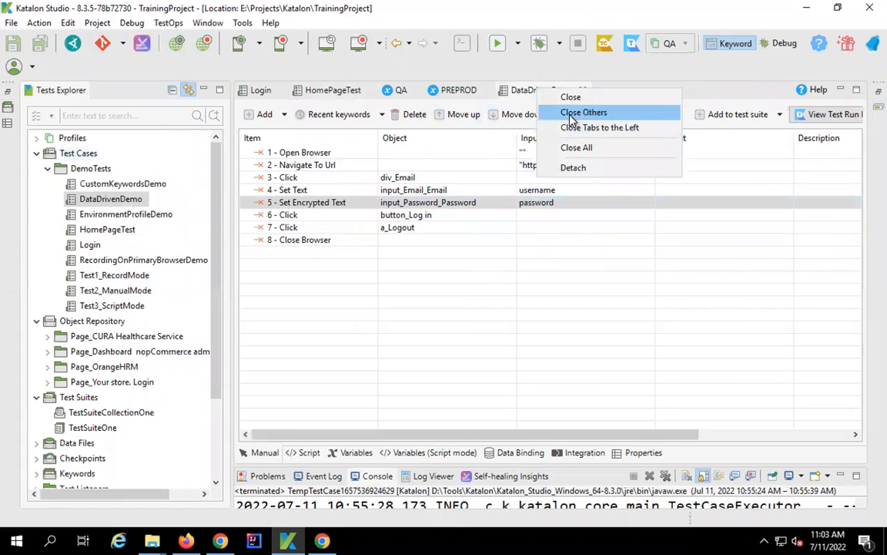
pyautogui.click(578, 112)
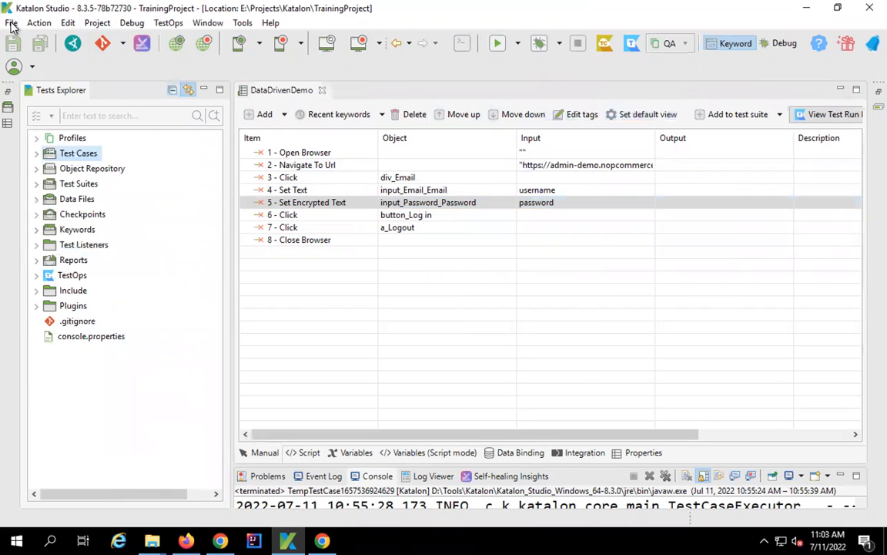
# - Start a new Test Data item from the Data Files folder
pyautogui.click(12, 22)
pyautogui.moveTo(339, 40)
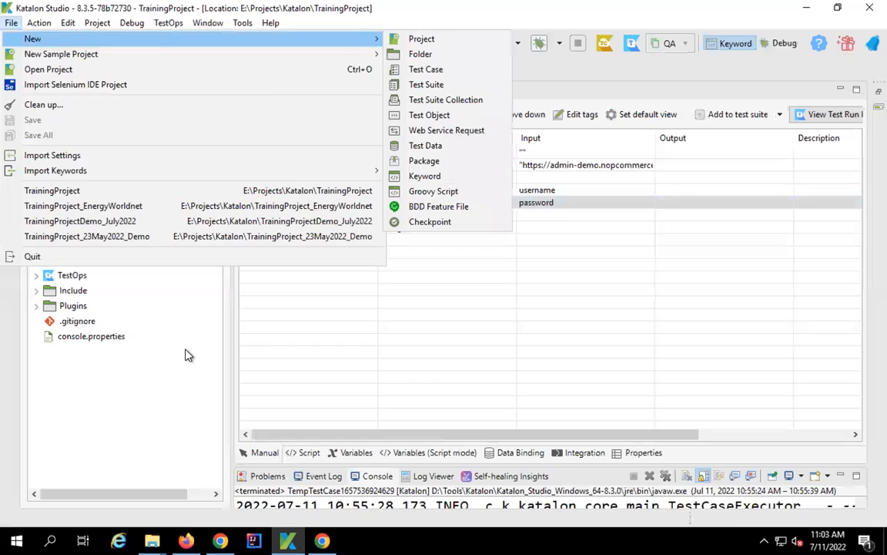
pyautogui.click(186, 351)
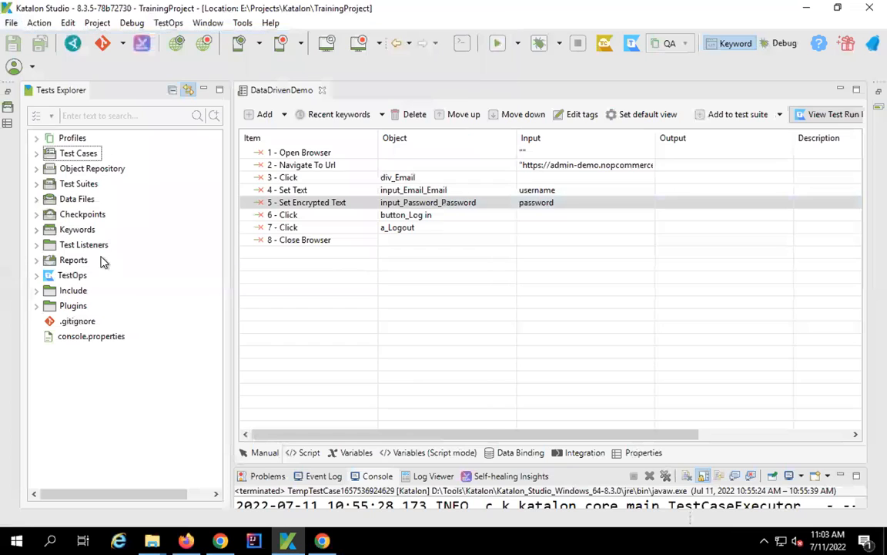
pyautogui.click(74, 199)
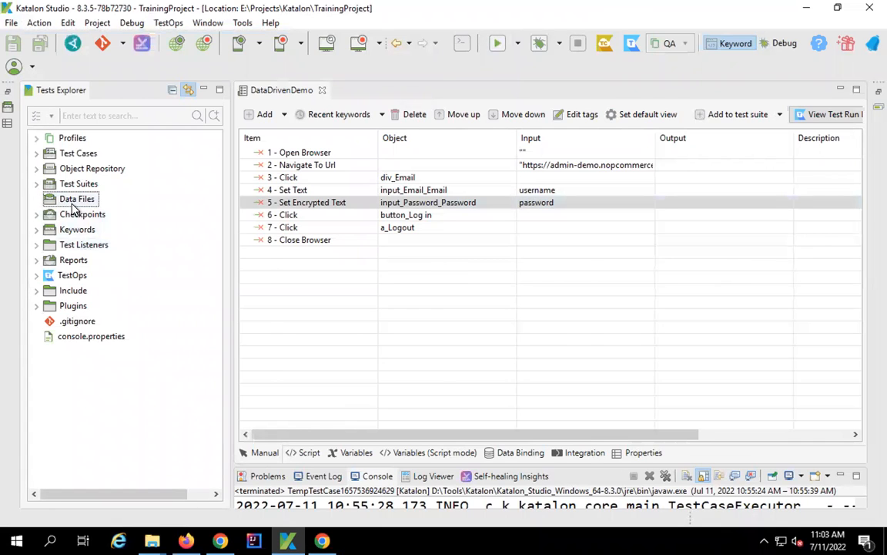
pyautogui.rightClick(74, 204)
pyautogui.moveTo(105, 213)
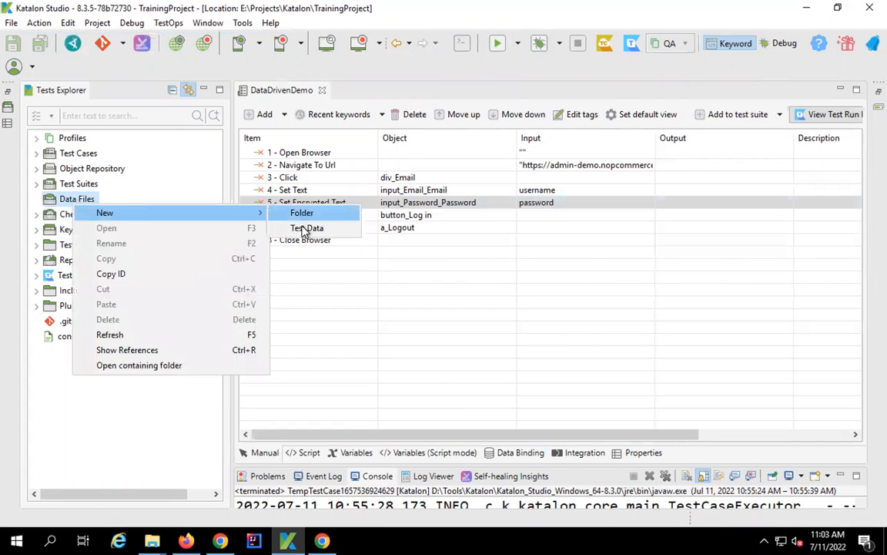
pyautogui.click(309, 229)
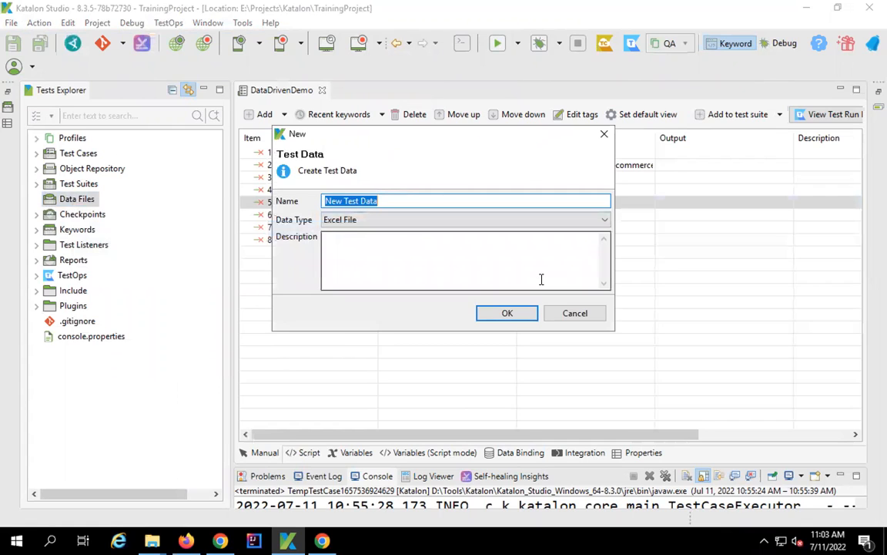
# - Name it LoginData, keep Excel File as the data type, and confirm
pyautogui.write('Login')
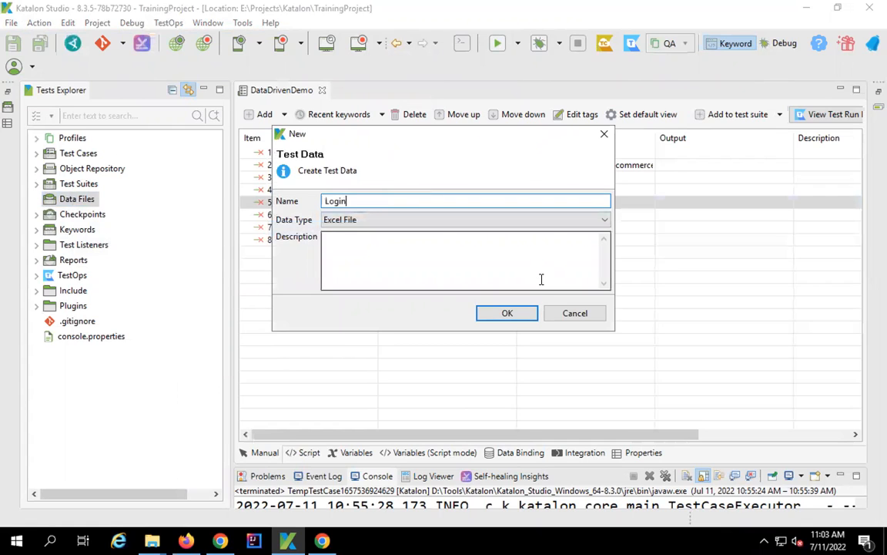
pyautogui.press('BackSpace')
pyautogui.press('BackSpace')
pyautogui.write('Data')
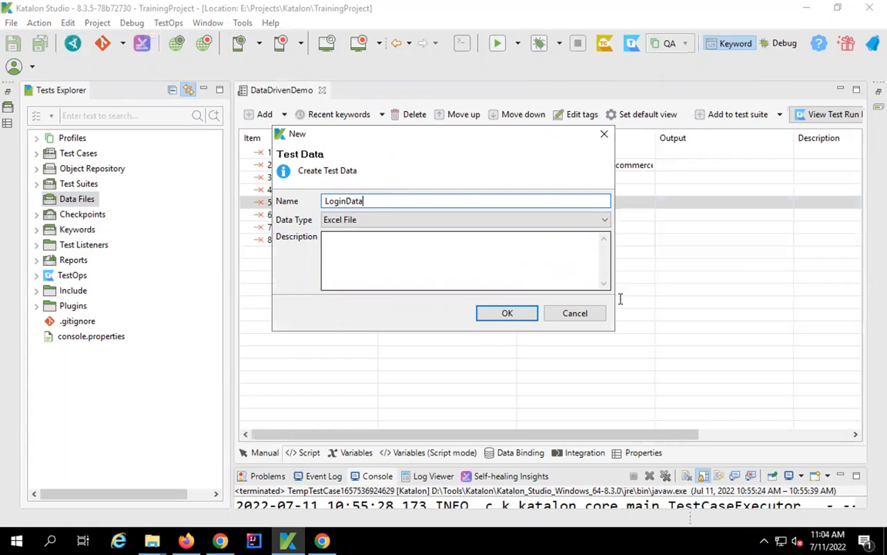
pyautogui.click(606, 220)
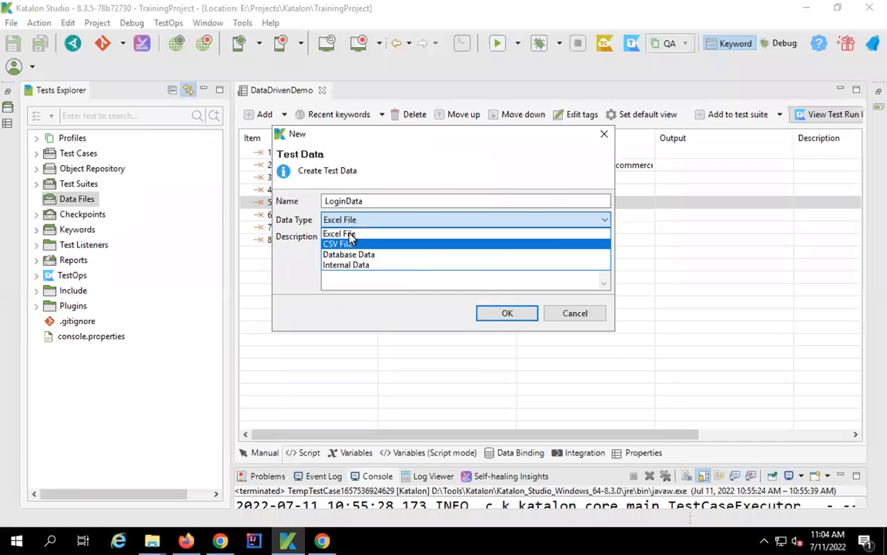
pyautogui.click(349, 235)
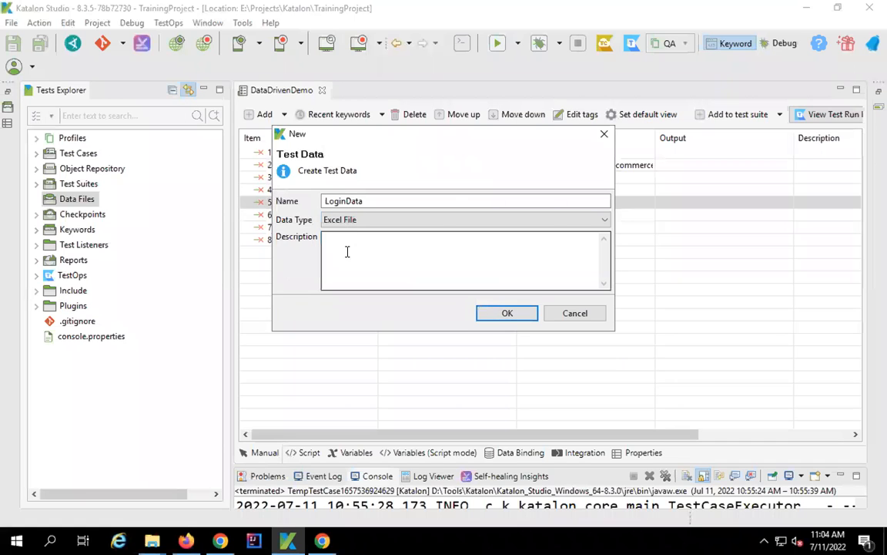
pyautogui.click(508, 313)
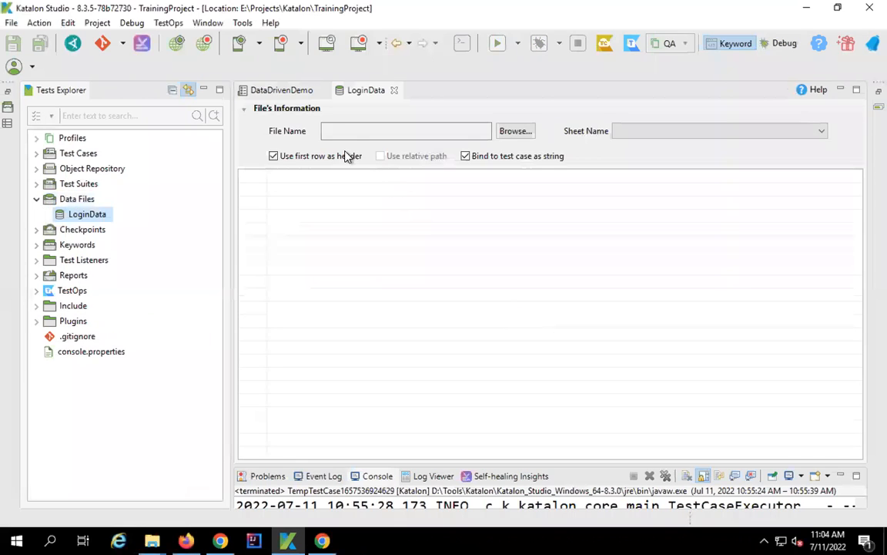
# - Load TestDataOne.xlsx from the Desktop TestData folder as LoginData's source file
pyautogui.click(516, 132)
pyautogui.click(58, 163)
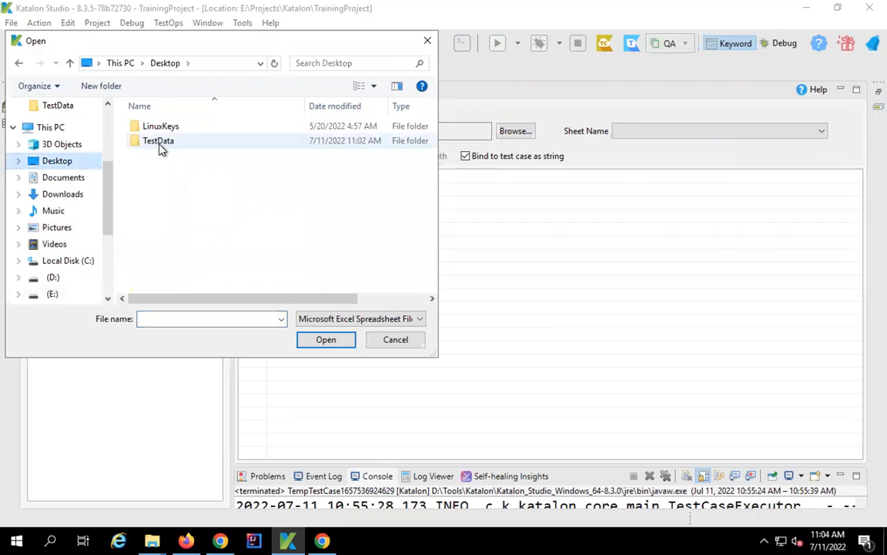
pyautogui.doubleClick(161, 146)
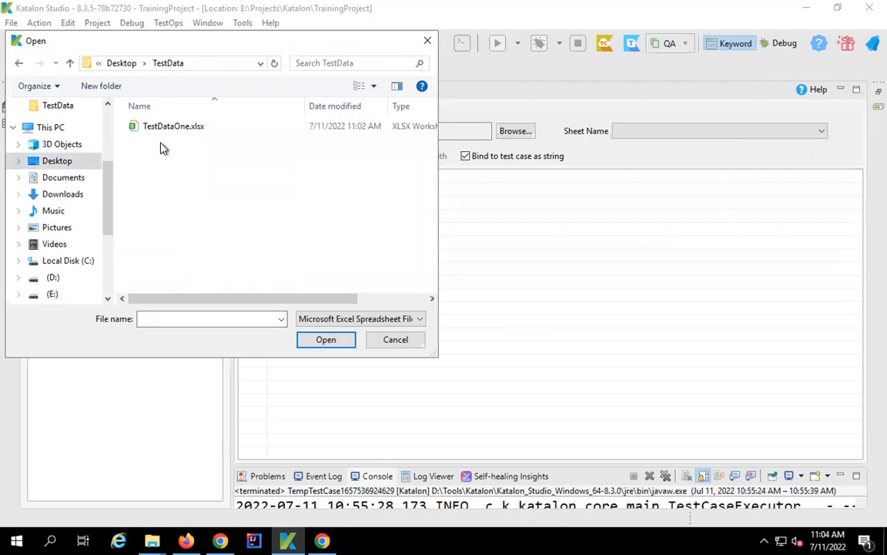
pyautogui.click(163, 129)
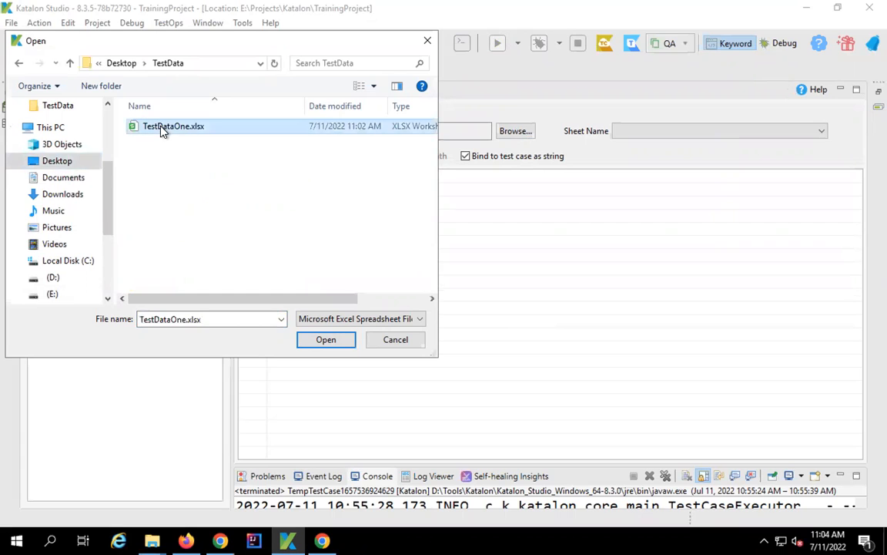
pyautogui.click(334, 341)
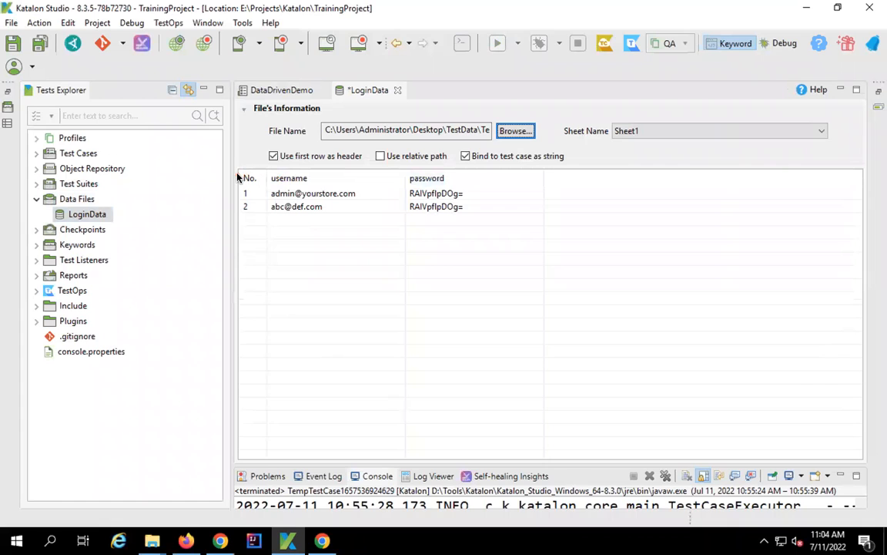
# - Select Sheet1 as the data sheet so the username and password rows load
pyautogui.moveTo(237, 174); pyautogui.dragTo(542, 237)
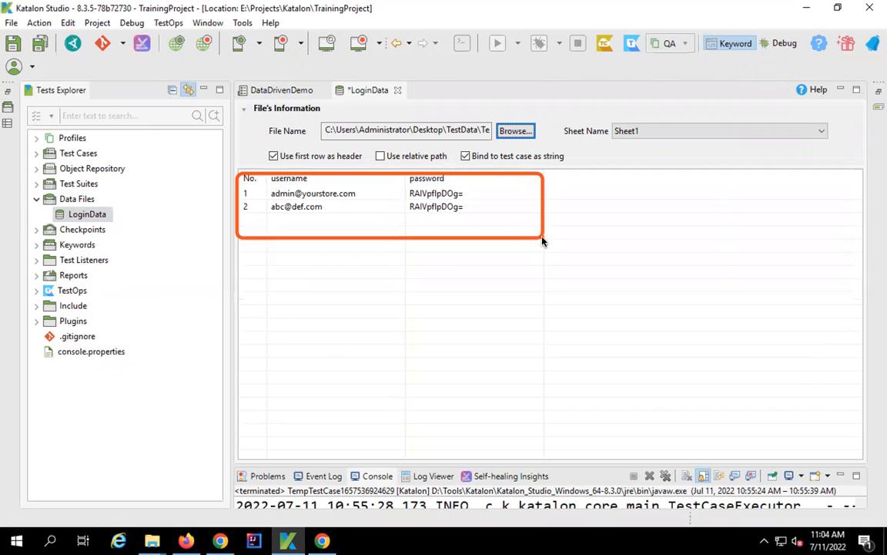
pyautogui.moveTo(594, 111); pyautogui.dragTo(873, 160)
pyautogui.click(822, 135)
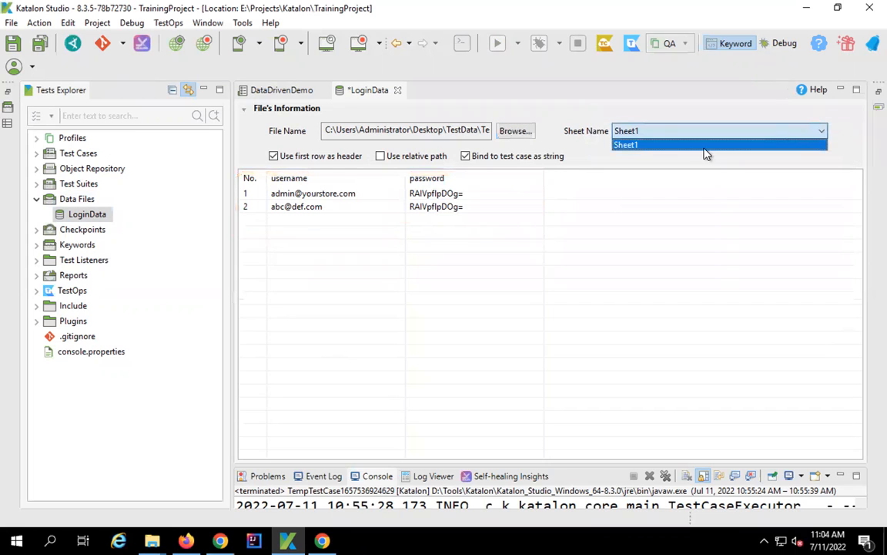
pyautogui.click(692, 152)
pyautogui.click(819, 132)
pyautogui.click(822, 133)
pyautogui.click(822, 133)
pyautogui.click(583, 121)
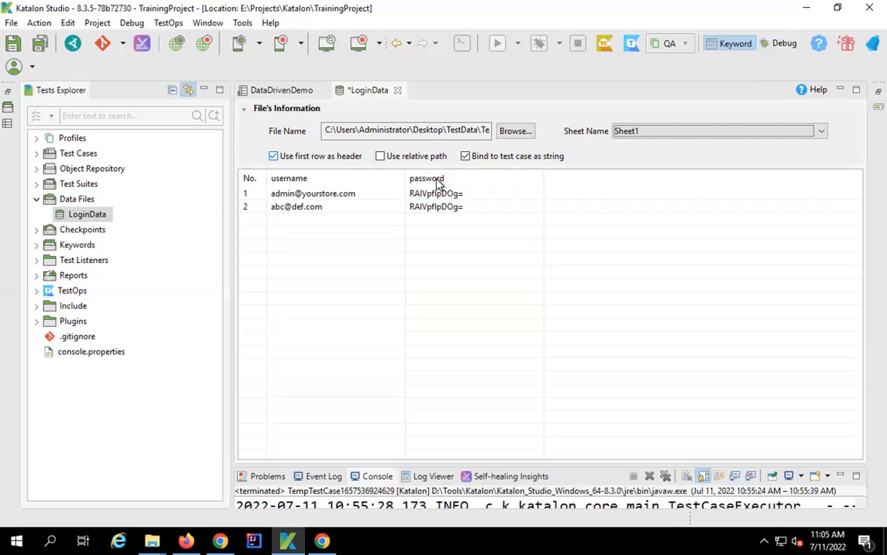
# - Navigate File Explorer from the report folder up through Reports to TrainingProject, then return to Katalon
pyautogui.press('super+d')
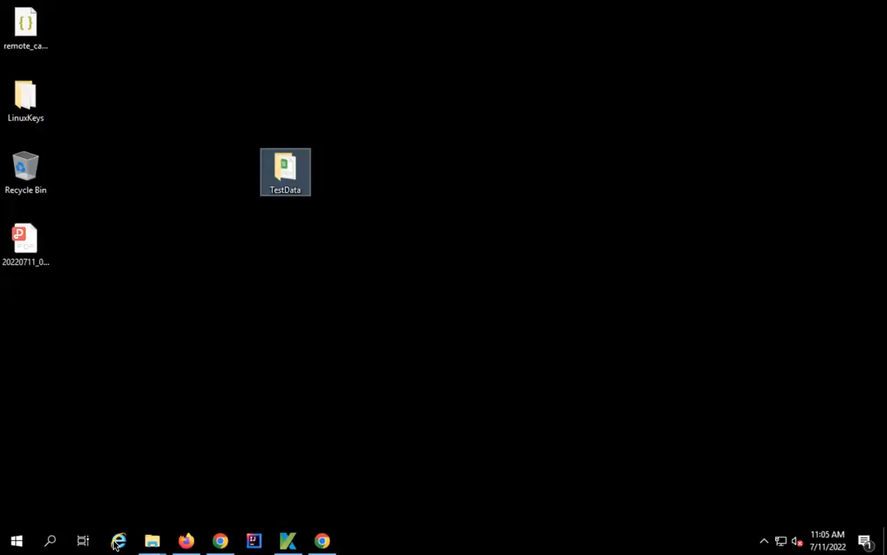
pyautogui.click(151, 540)
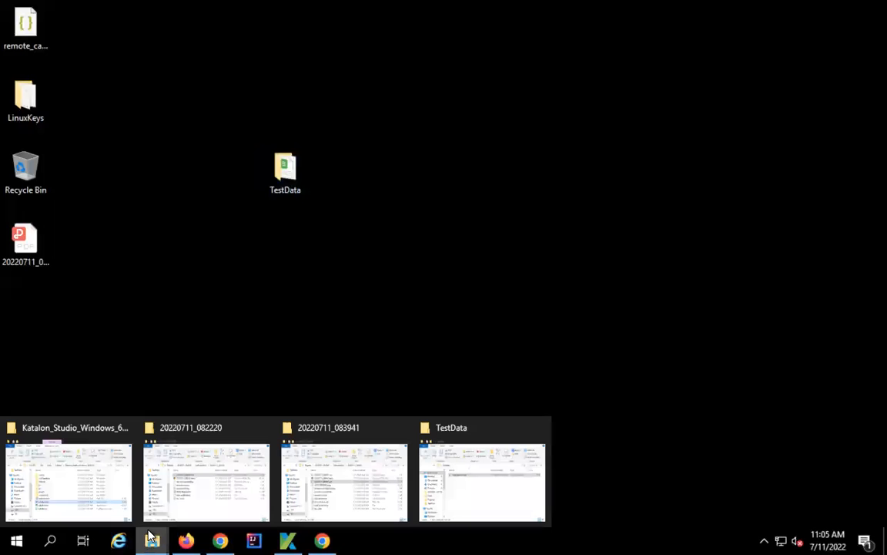
pyautogui.click(218, 506)
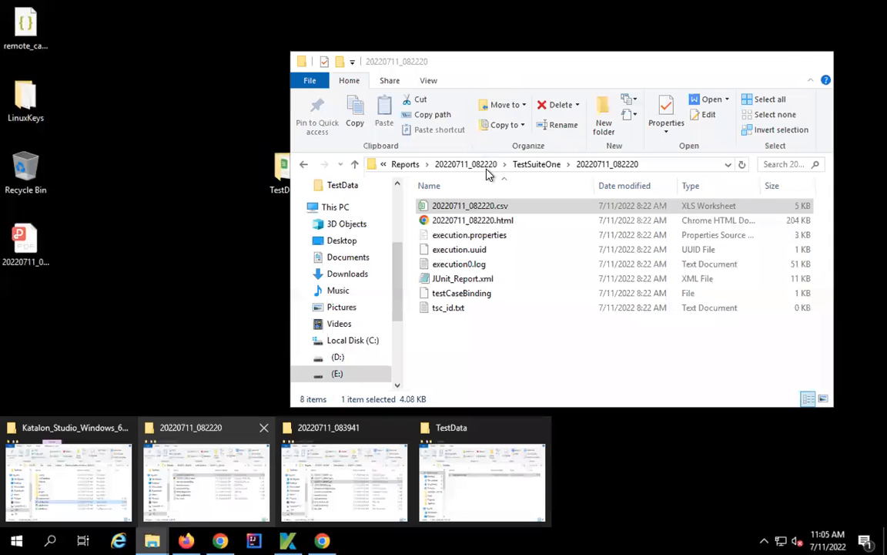
pyautogui.click(405, 164)
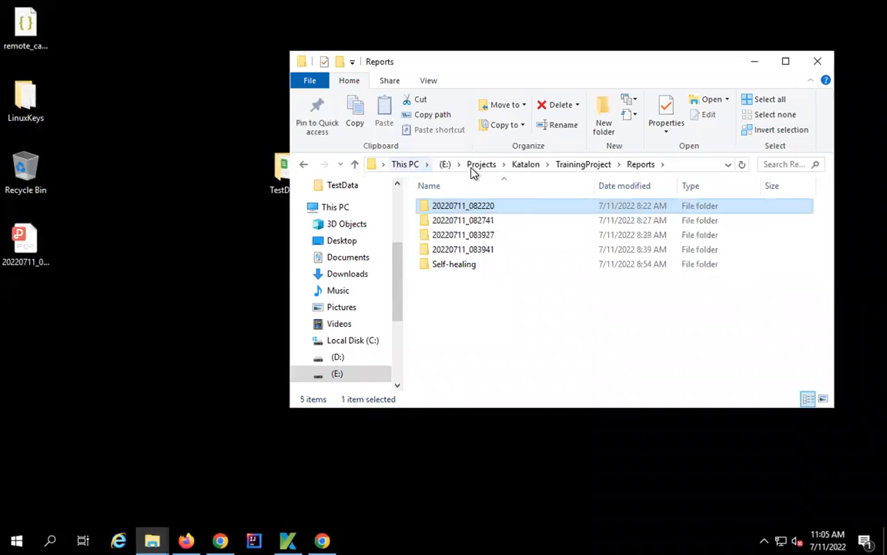
pyautogui.click(567, 168)
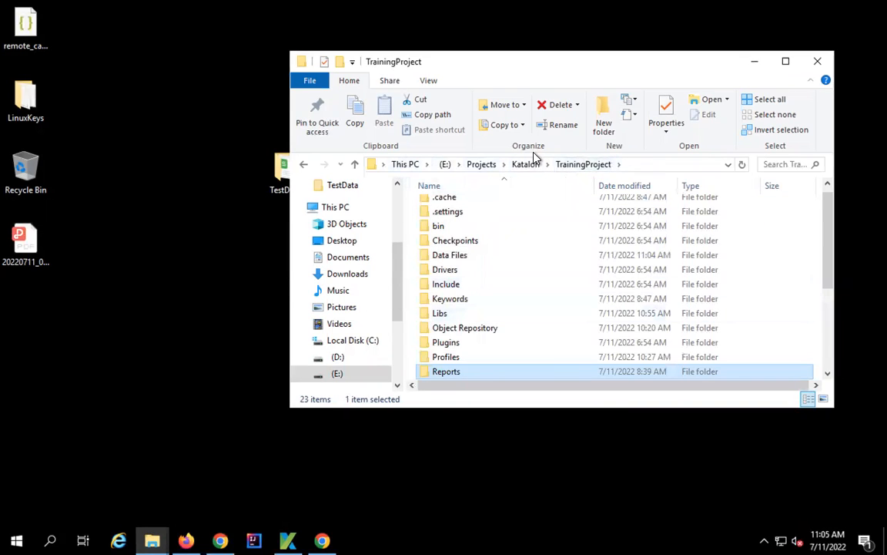
pyautogui.moveTo(538, 74); pyautogui.dragTo(590, 65)
pyautogui.click(290, 538)
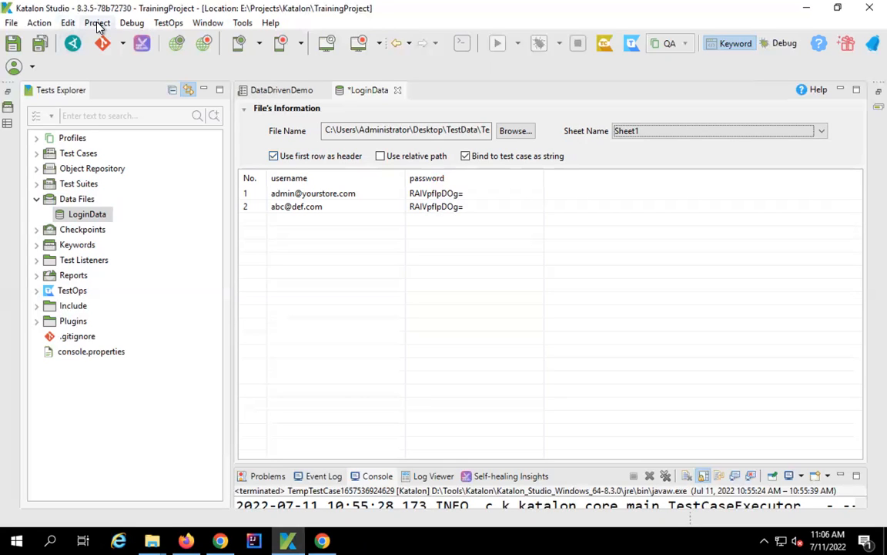
# - View the project location E:\Projects\Katalon\TrainingProject in Project Settings, cancel, and show the desktop
pyautogui.click(97, 23)
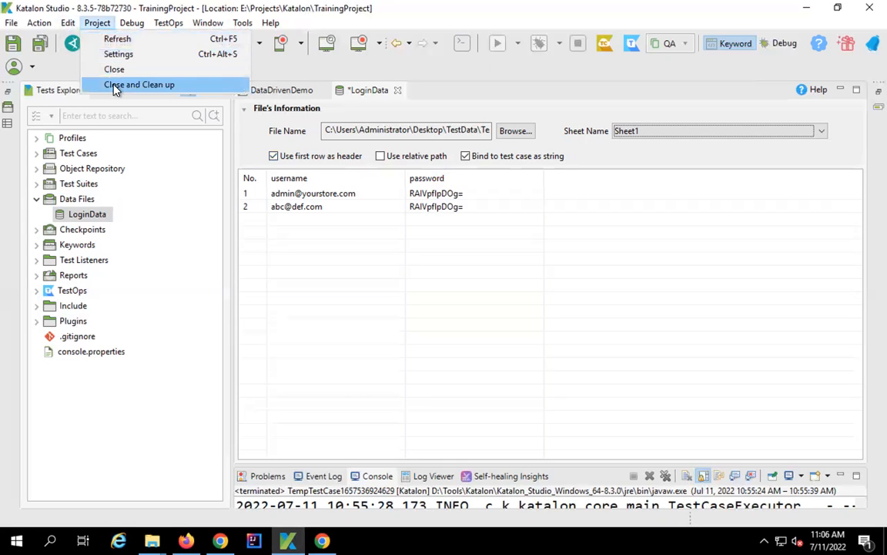
pyautogui.click(116, 54)
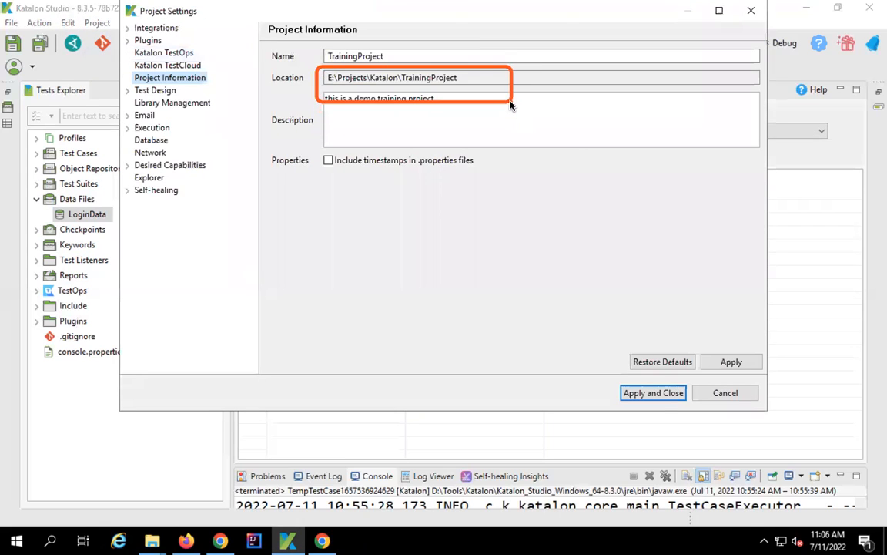
pyautogui.click(719, 396)
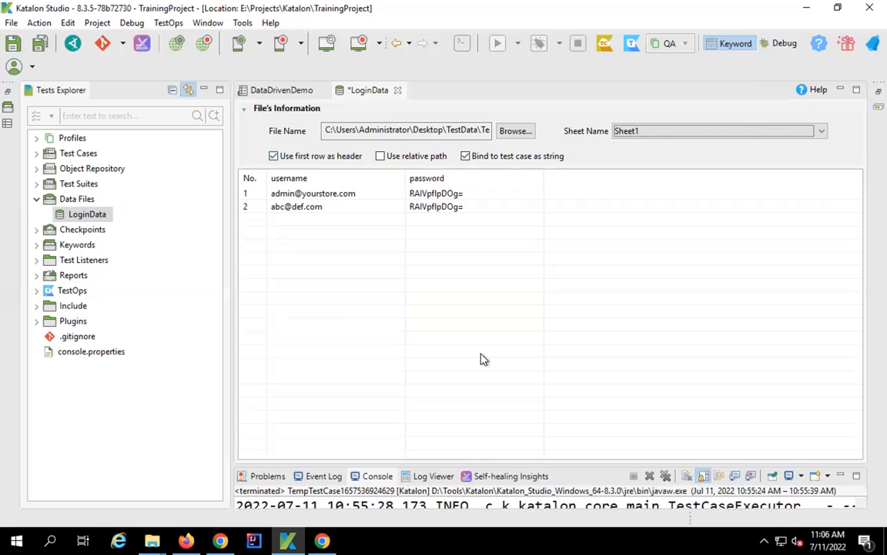
pyautogui.press('super+d')
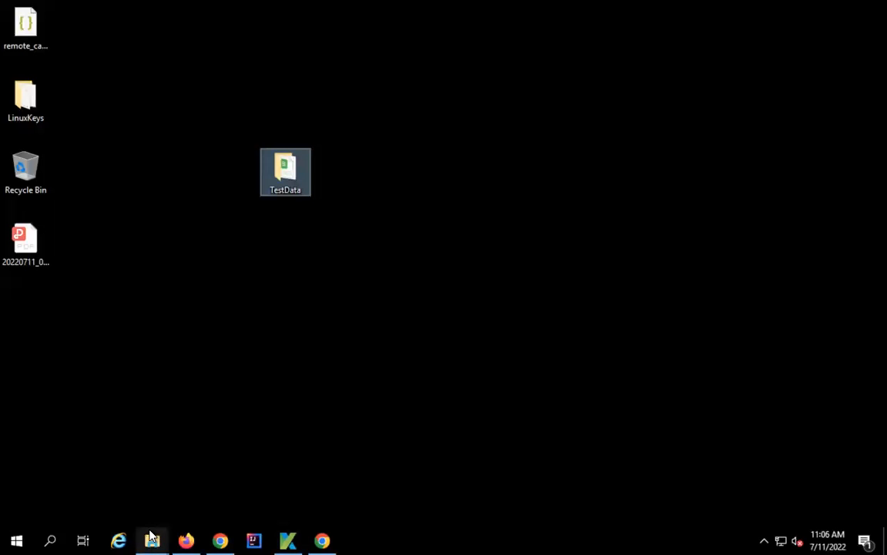
# - Copy the desktop TestData folder into the TrainingProject folder window
pyautogui.moveTo(152, 540)
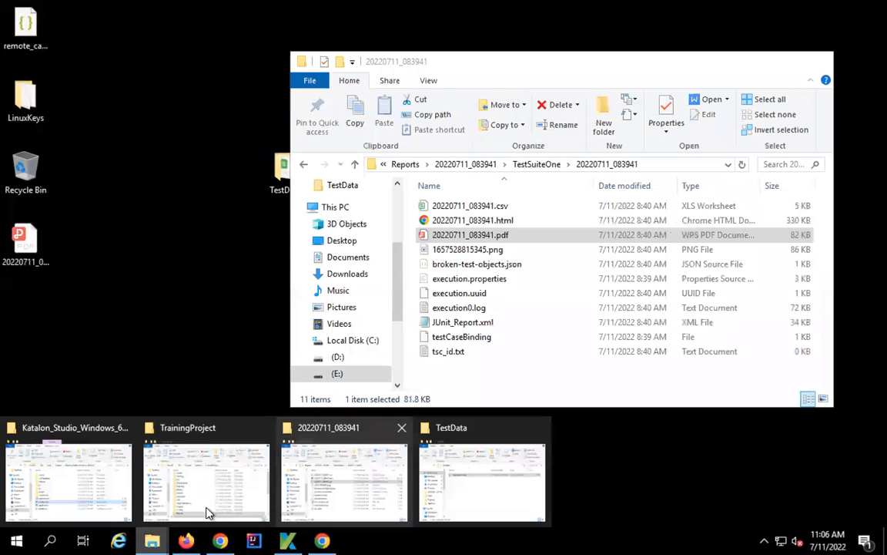
pyautogui.click(206, 511)
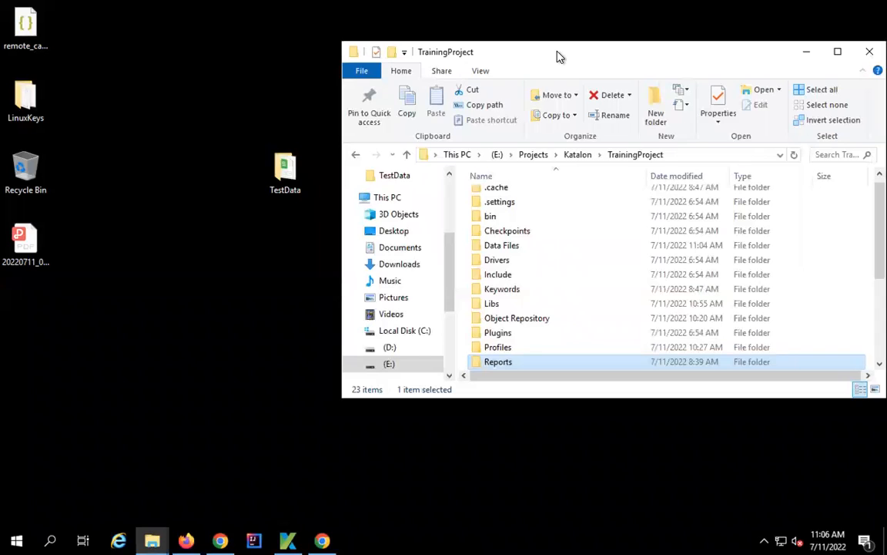
pyautogui.moveTo(558, 56); pyautogui.dragTo(614, 53)
pyautogui.click(289, 171)
pyautogui.moveTo(307, 176); pyautogui.dragTo(590, 331)
pyautogui.moveTo(590, 371); pyautogui.dragTo(591, 369)
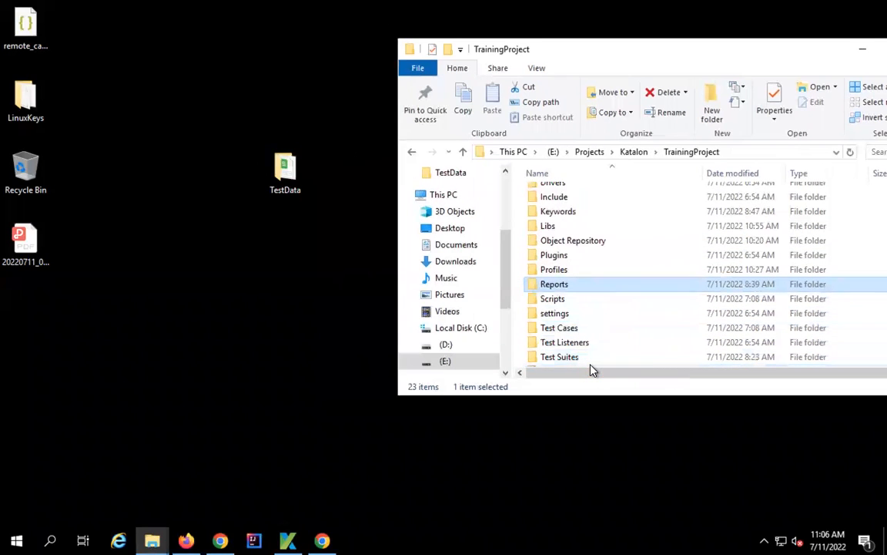
# - Browse the project's Scripts and Test Cases folders looking for the copied TestData
pyautogui.click(568, 346)
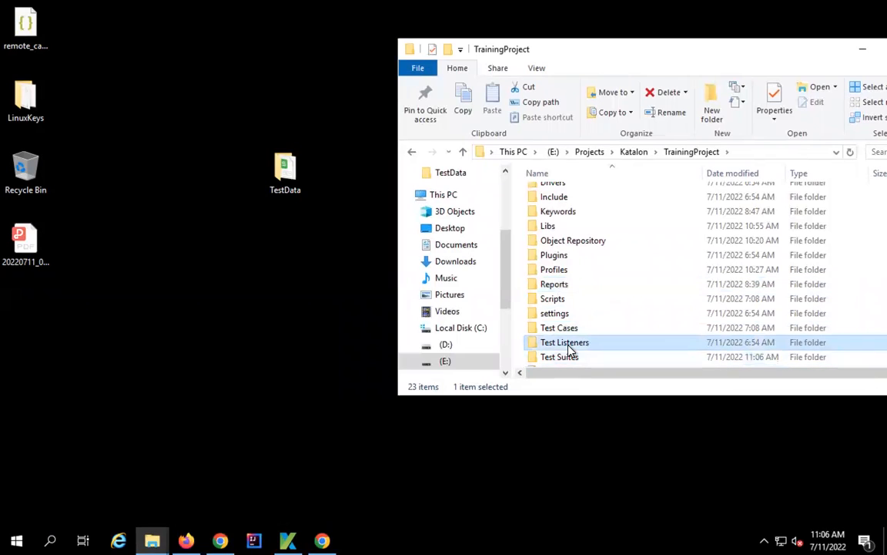
pyautogui.click(569, 349)
pyautogui.scroll(-2, 569, 344)
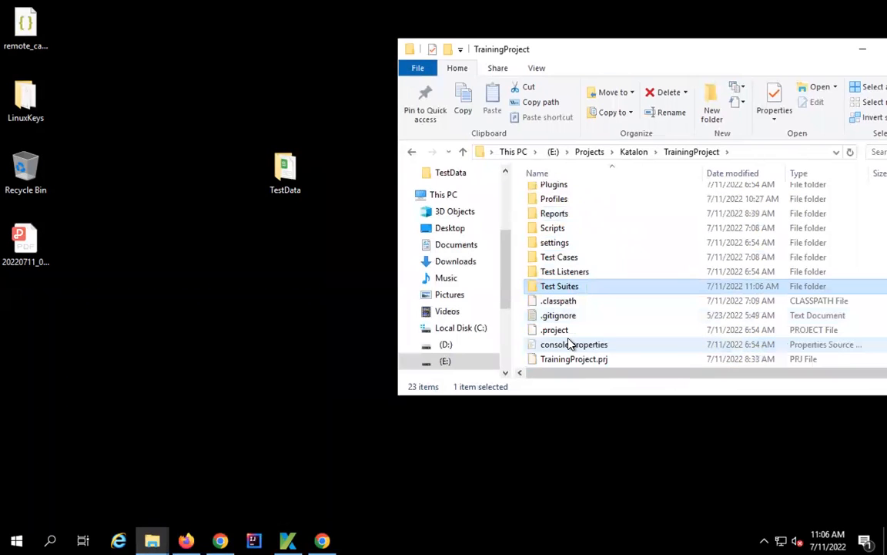
pyautogui.click(557, 260)
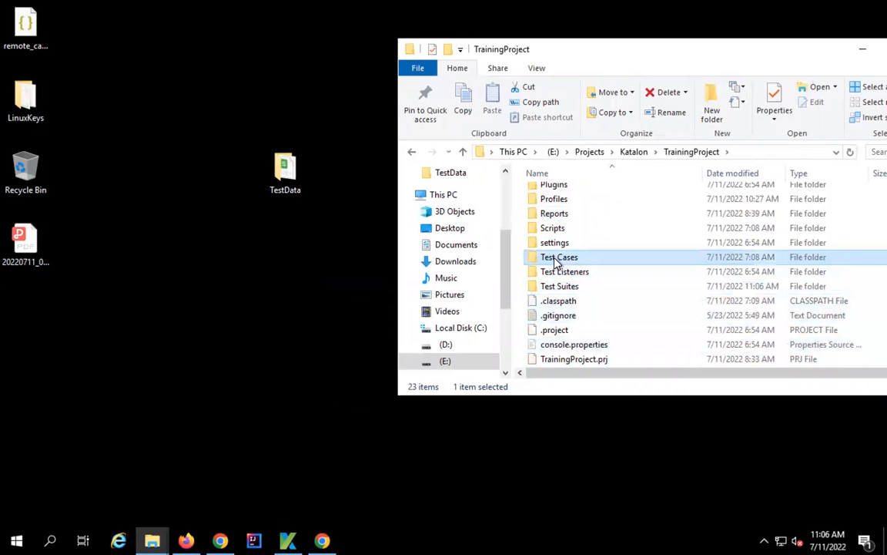
pyautogui.click(555, 266)
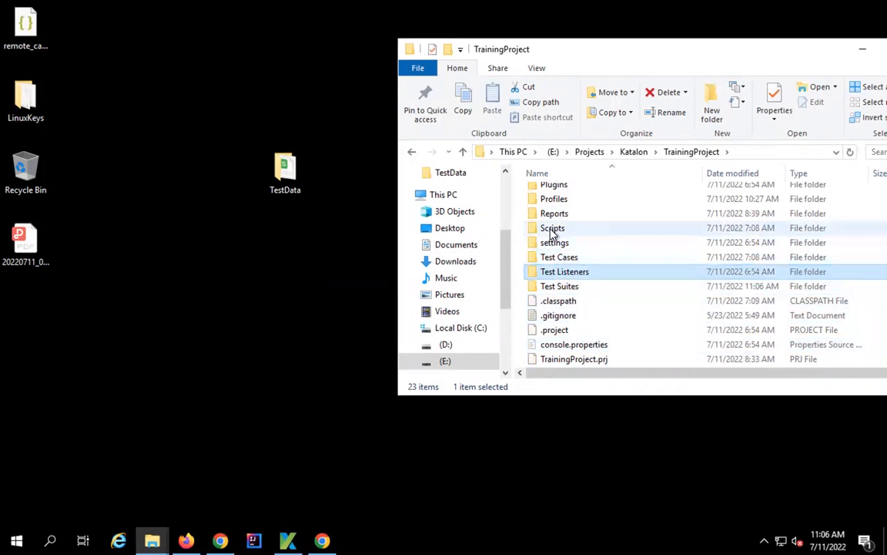
pyautogui.click(552, 234)
pyautogui.press('Down')
pyautogui.press('Down')
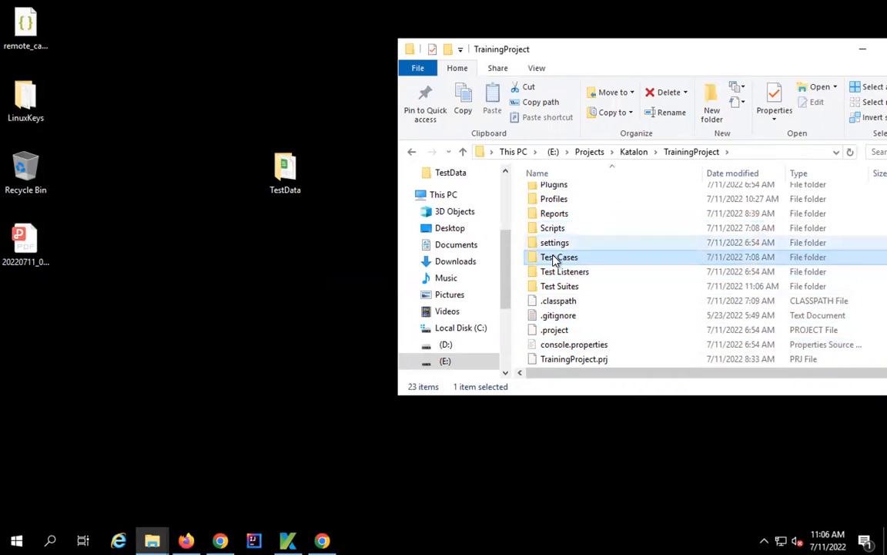
pyautogui.doubleClick(555, 258)
pyautogui.click(462, 153)
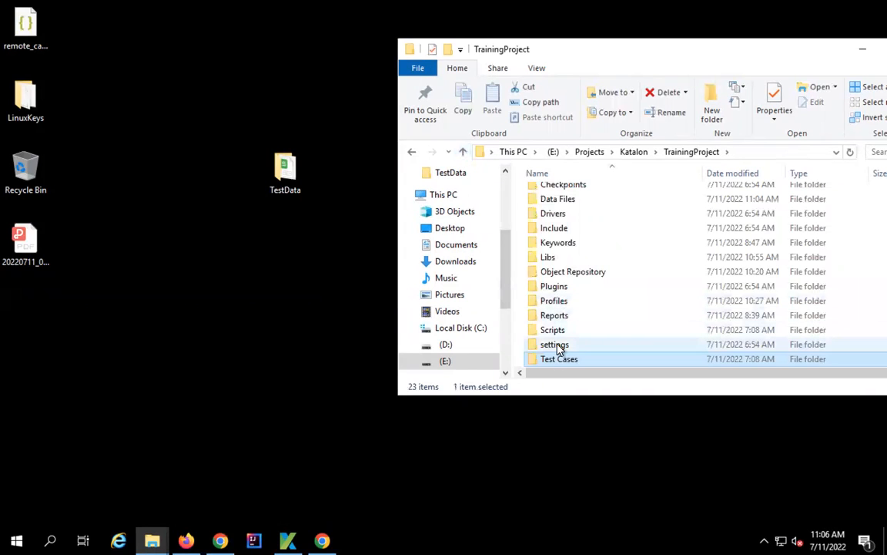
# - Move TestData from Test Suites up into the TrainingProject root and return to Katalon
pyautogui.scroll(-3, 558, 350)
pyautogui.doubleClick(562, 288)
pyautogui.moveTo(562, 198); pyautogui.dragTo(688, 156)
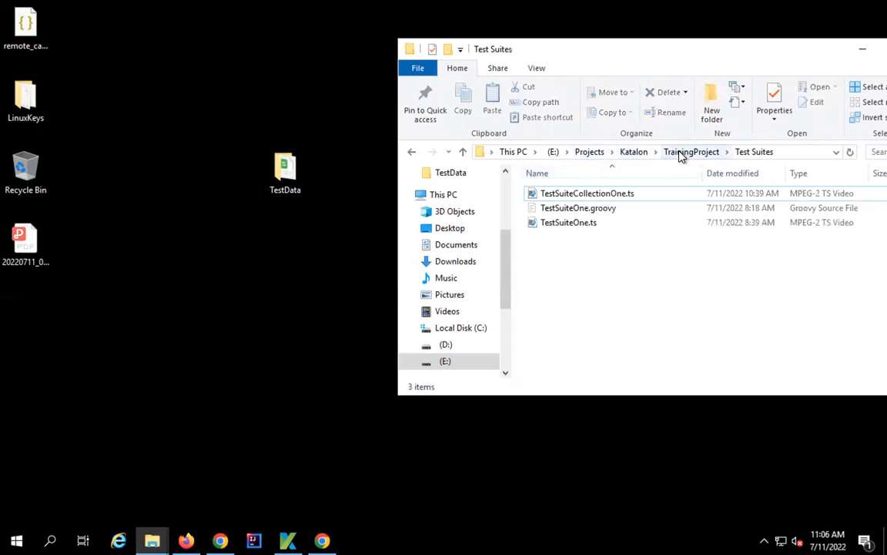
pyautogui.click(682, 154)
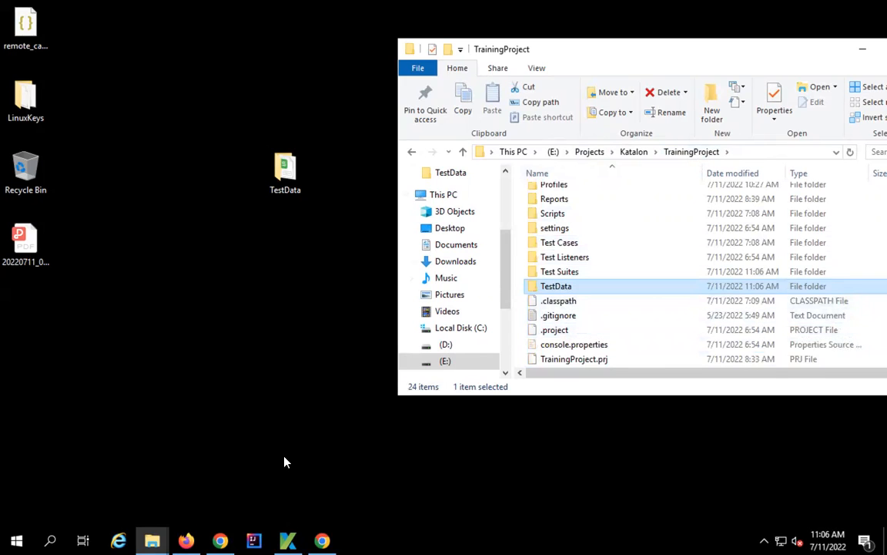
pyautogui.click(288, 538)
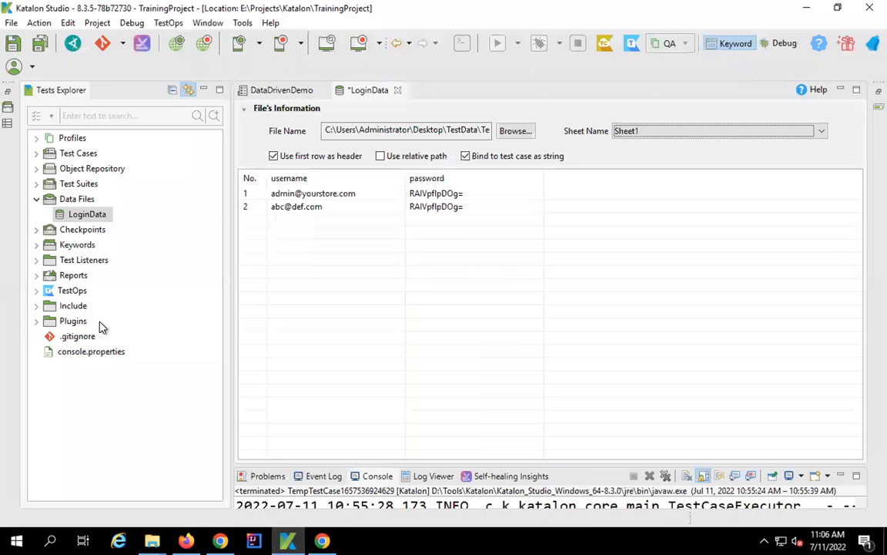
# - Refresh the project so the TestData folder with TestDataOne.xlsx appears in the explorer
pyautogui.click(96, 23)
pyautogui.click(109, 38)
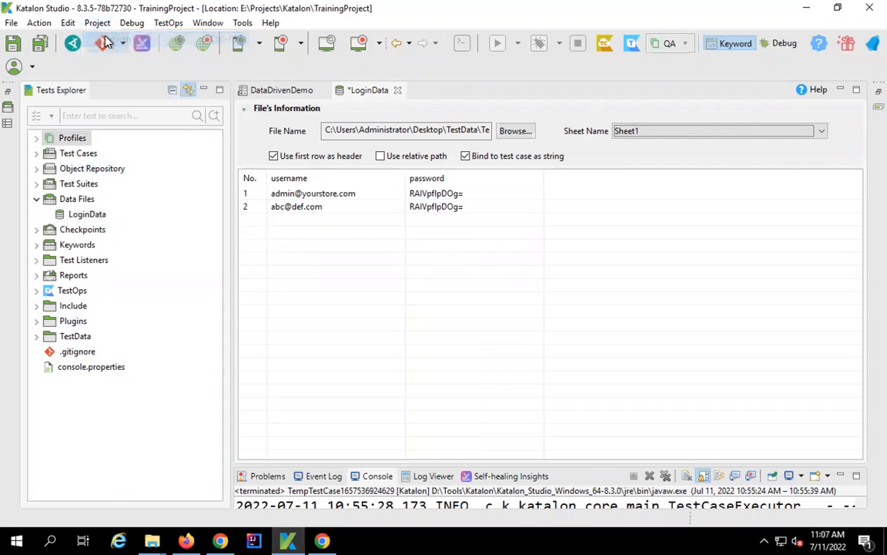
pyautogui.click(37, 337)
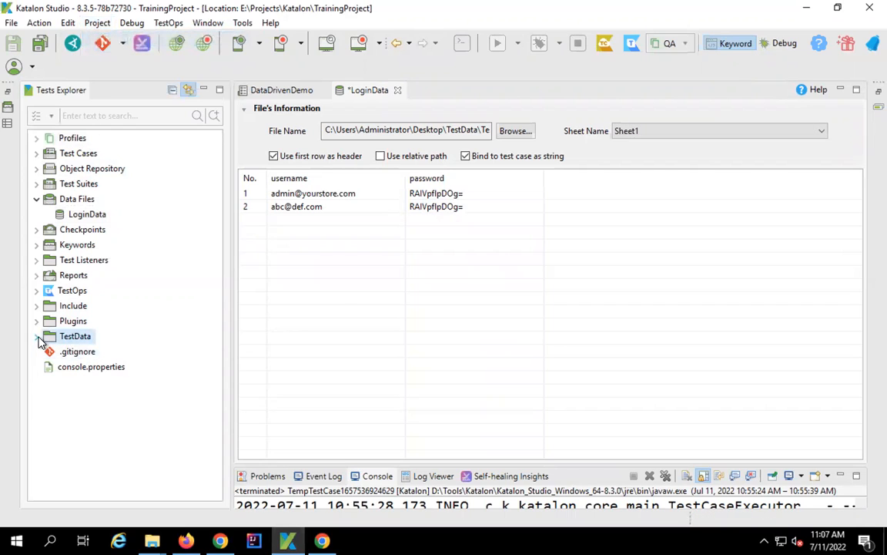
pyautogui.click(95, 352)
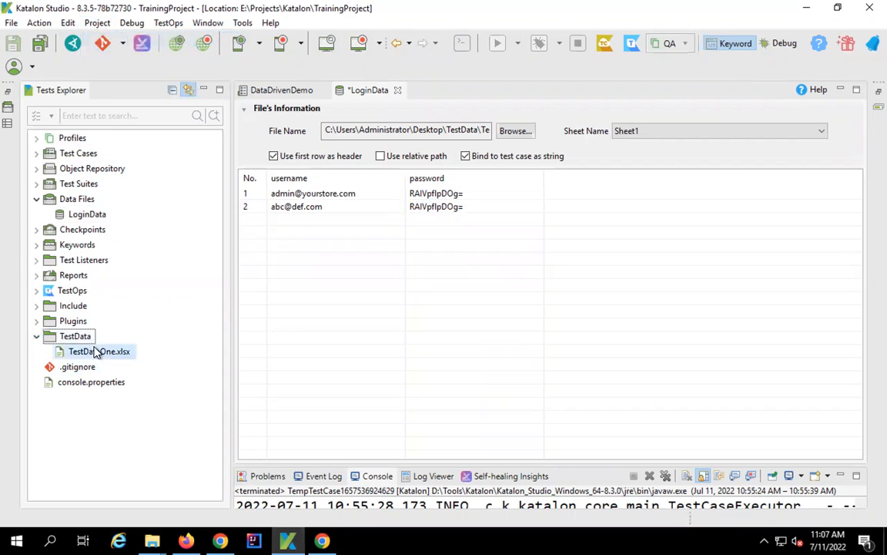
pyautogui.click(37, 338)
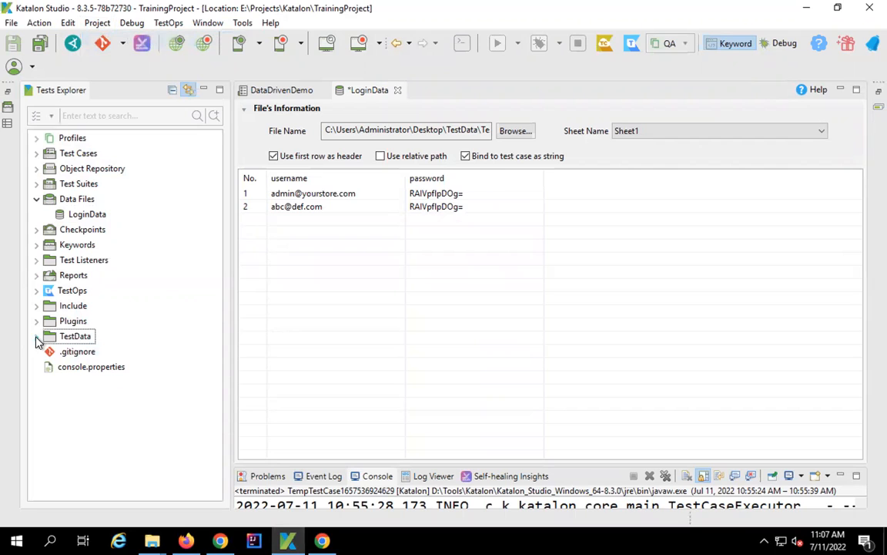
# - Point LoginData at TestData\TestDataOne.xlsx as a relative path, save it, and open DataDrivenDemo
pyautogui.click(512, 132)
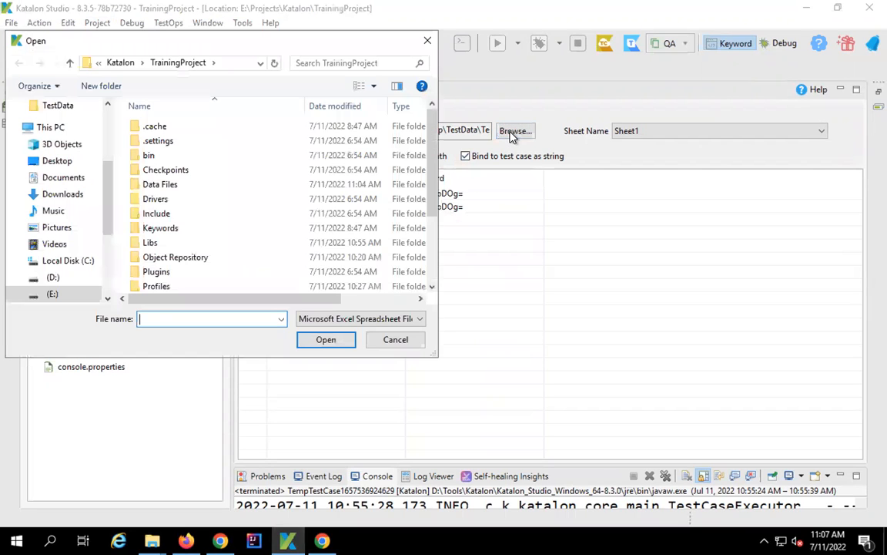
pyautogui.scroll(-3, 185, 242)
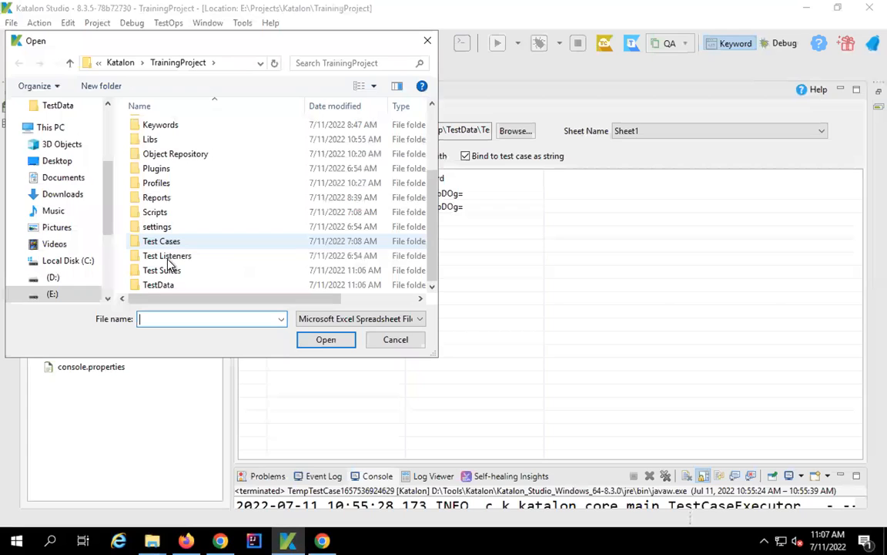
pyautogui.doubleClick(164, 285)
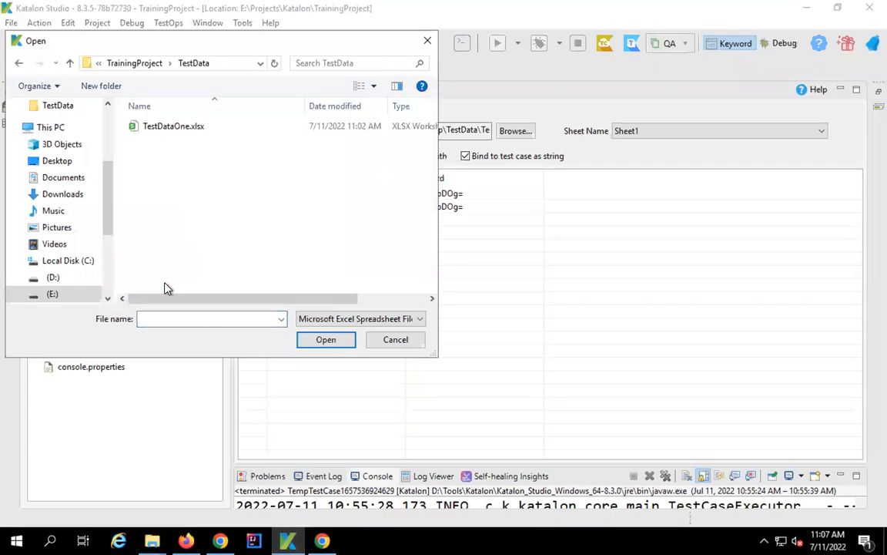
pyautogui.click(171, 129)
pyautogui.click(327, 339)
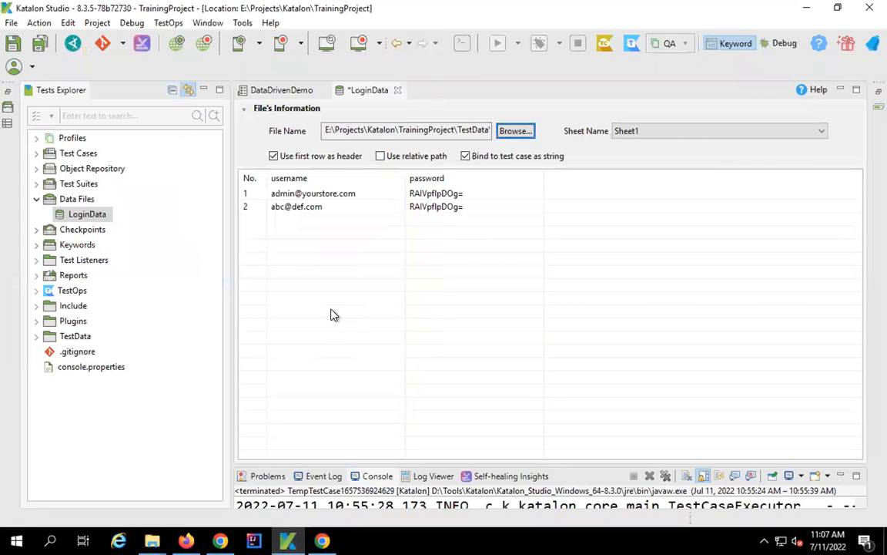
pyautogui.click(380, 157)
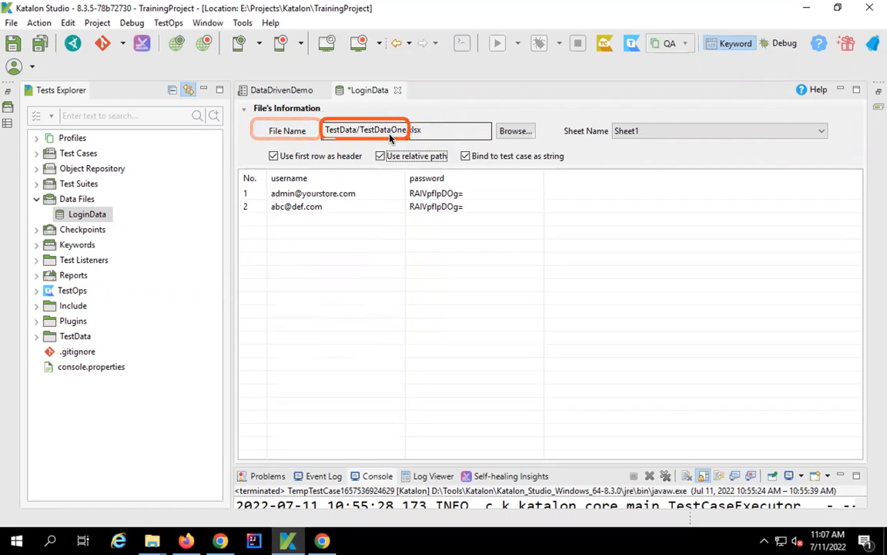
pyautogui.click(36, 335)
pyautogui.click(36, 336)
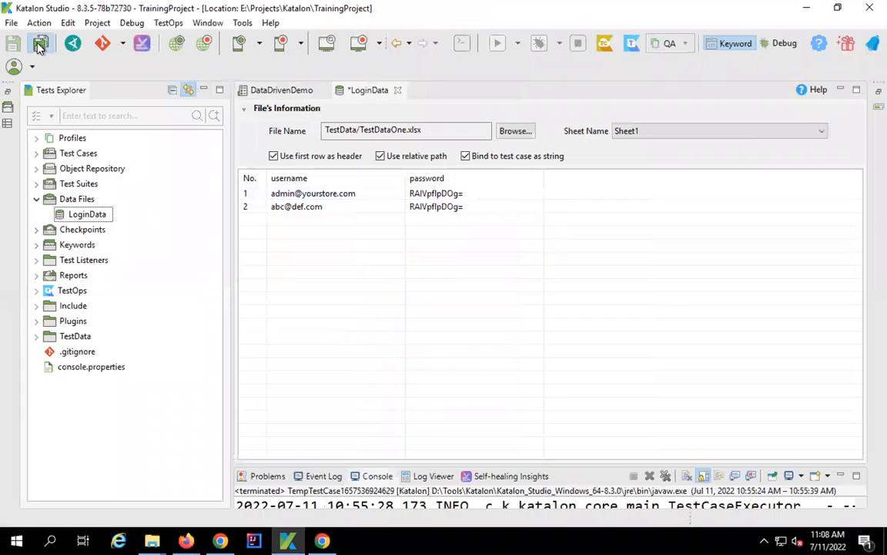
pyautogui.click(40, 47)
pyautogui.click(291, 92)
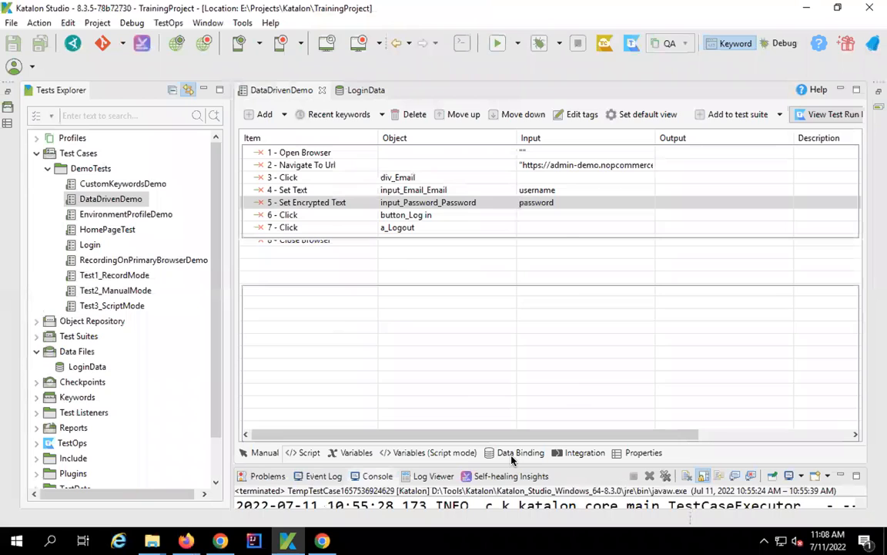
# - Bind Data Files/LoginData as DataDrivenDemo's test data in Data Binding
pyautogui.click(513, 453)
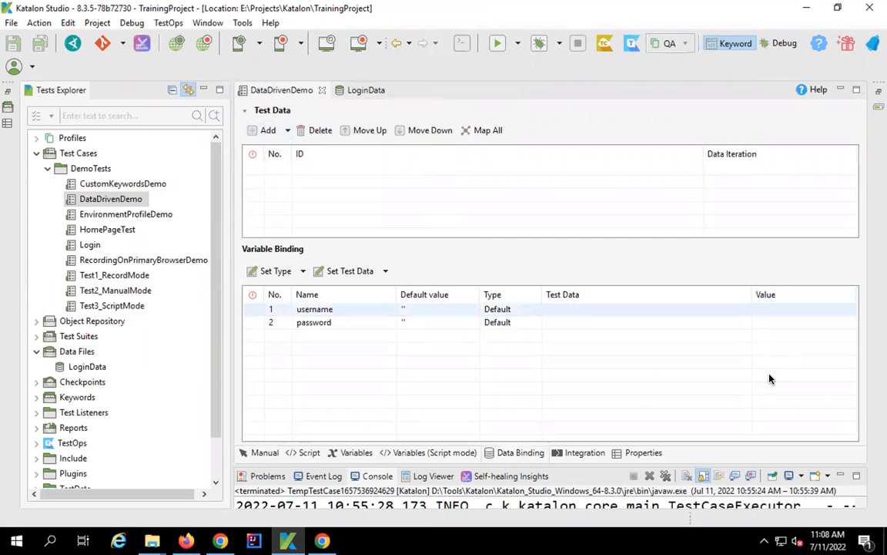
pyautogui.click(263, 133)
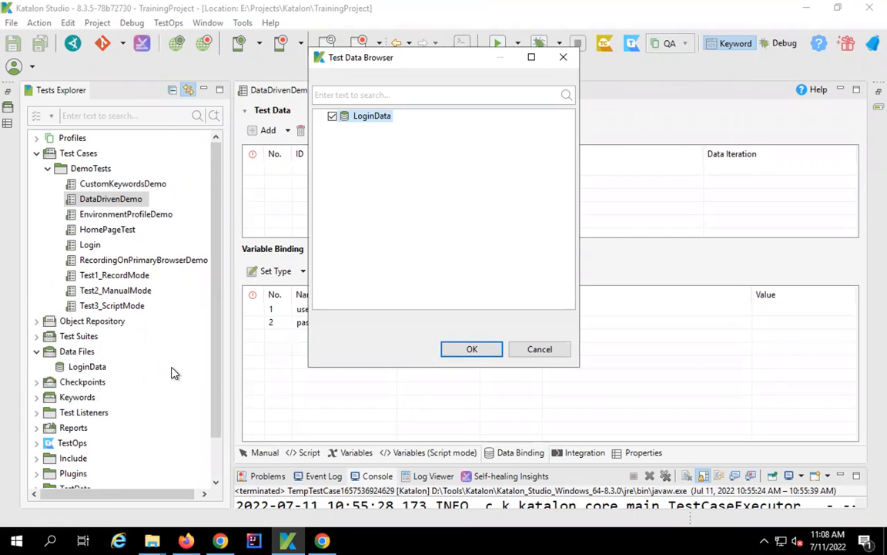
pyautogui.click(472, 349)
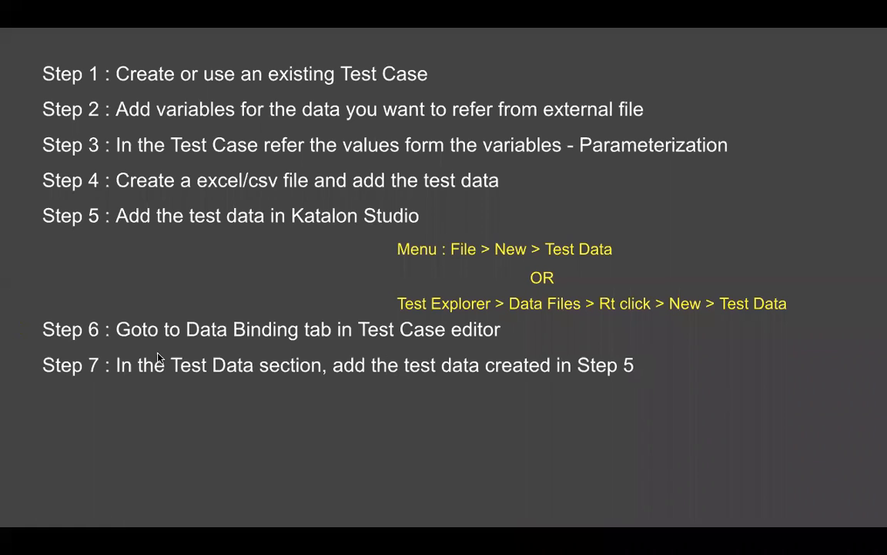
# - Advance the slide to reveal Step 8
pyautogui.click(630, 380)
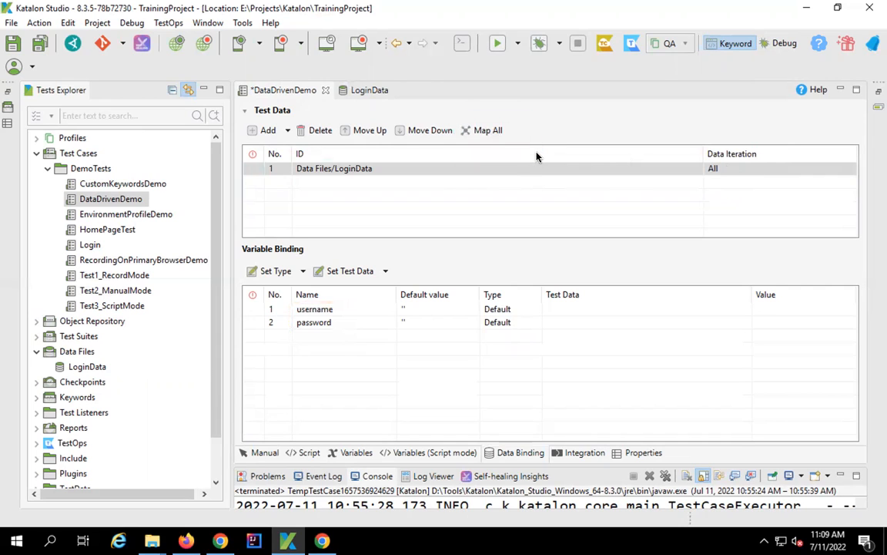
# - Save DataDrivenDemo and map its username and password variables to LoginData's matching columns
pyautogui.click(43, 48)
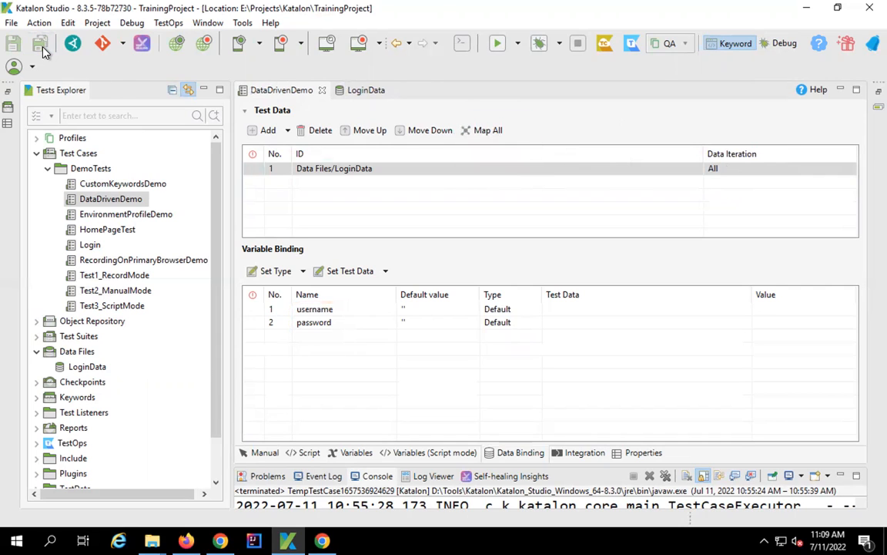
pyautogui.click(486, 133)
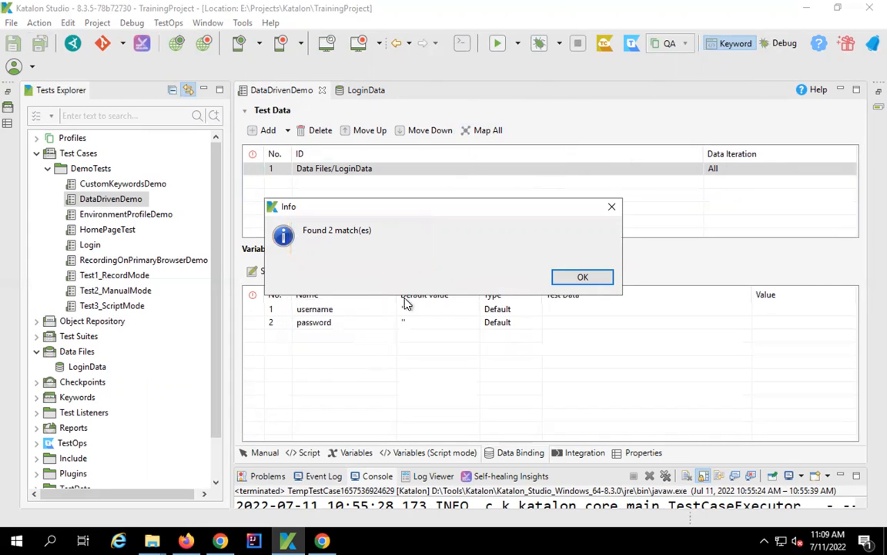
pyautogui.click(581, 278)
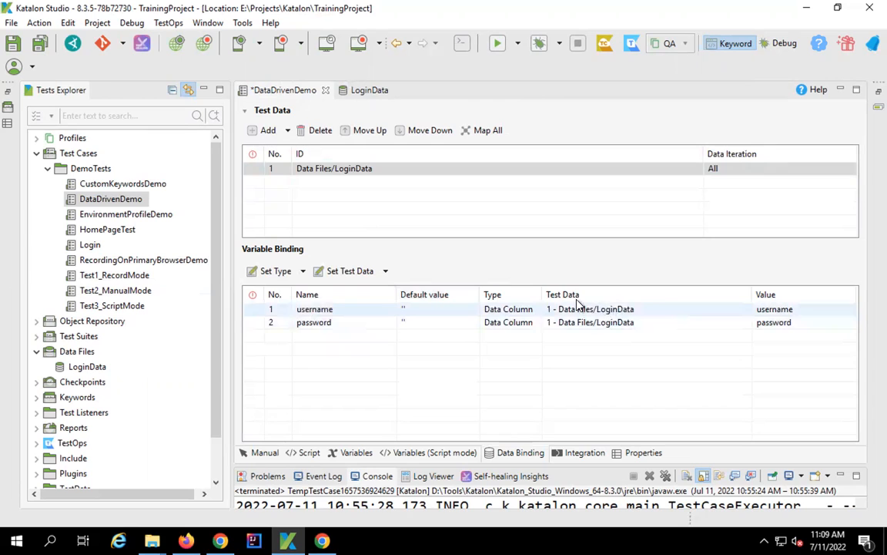
# - Keep the username variable's binding as Data Column, sourced from Data Files/LoginData
pyautogui.click(509, 309)
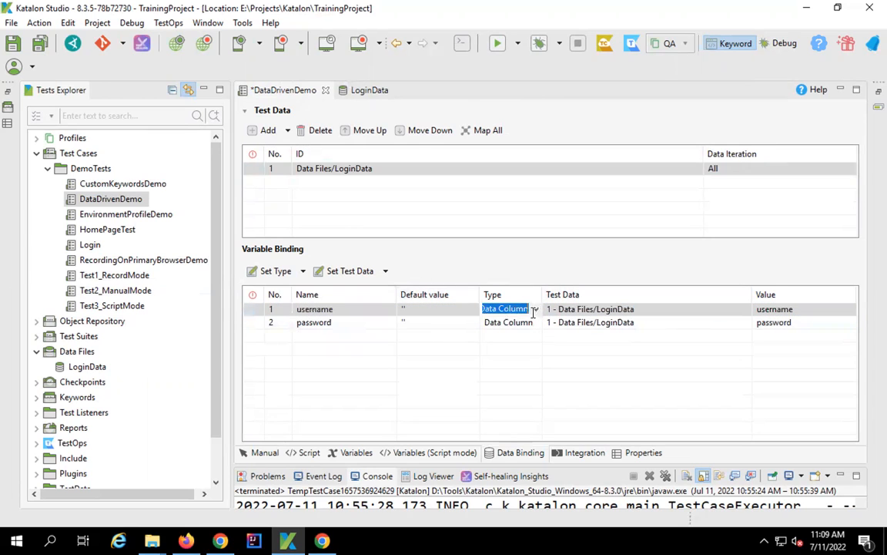
pyautogui.click(536, 309)
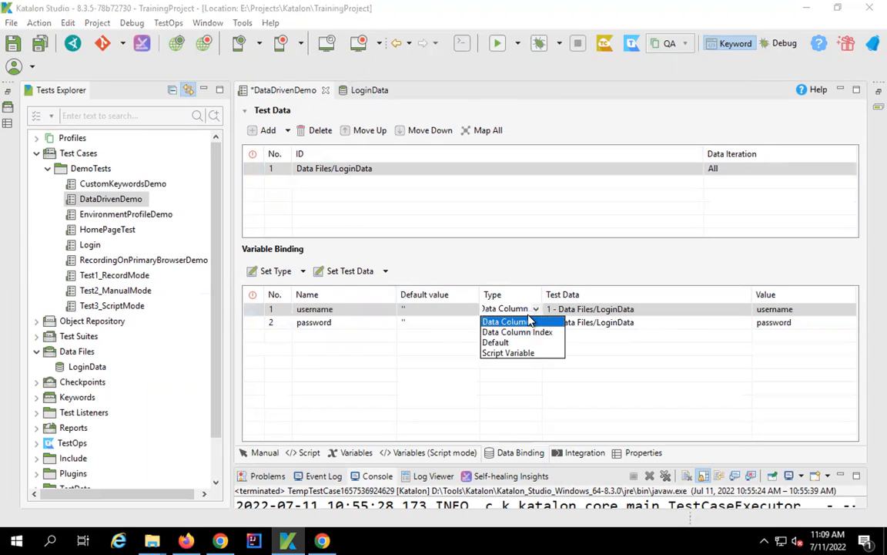
pyautogui.click(525, 321)
pyautogui.click(690, 310)
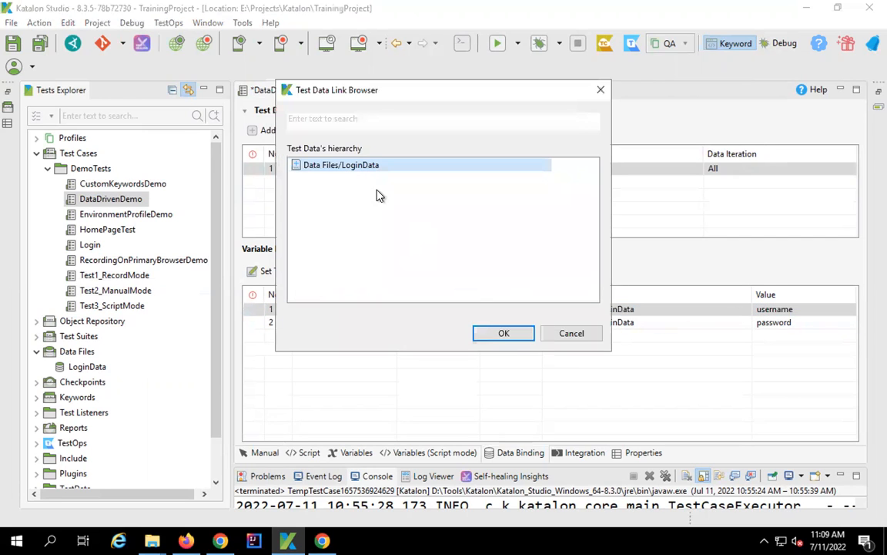
pyautogui.click(505, 336)
# - Choose the username variable's LoginData column, then save and run DataDrivenDemo
pyautogui.click(810, 315)
pyautogui.click(849, 312)
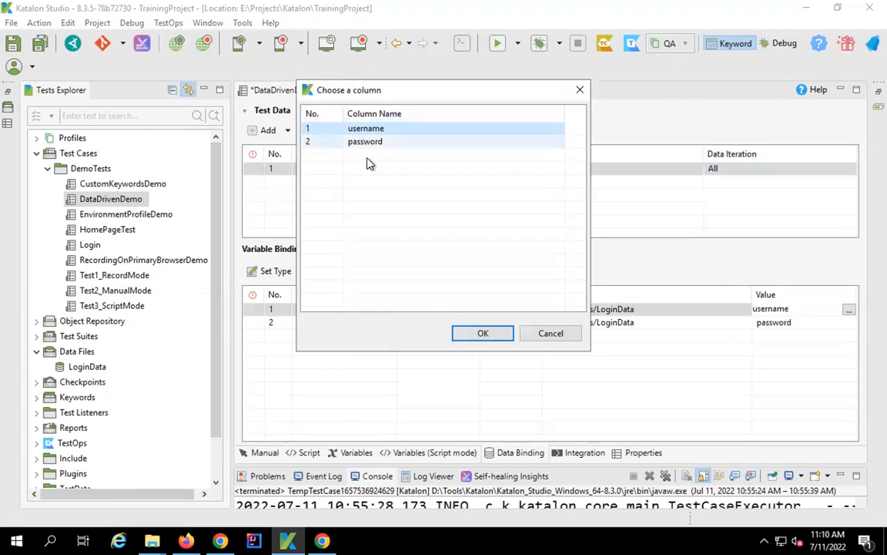
pyautogui.moveTo(375, 100); pyautogui.dragTo(643, 93)
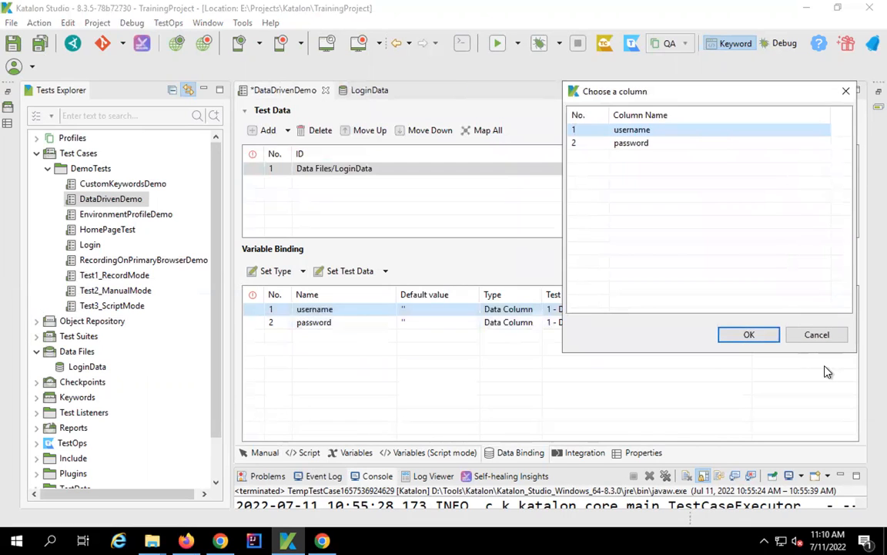
pyautogui.click(817, 336)
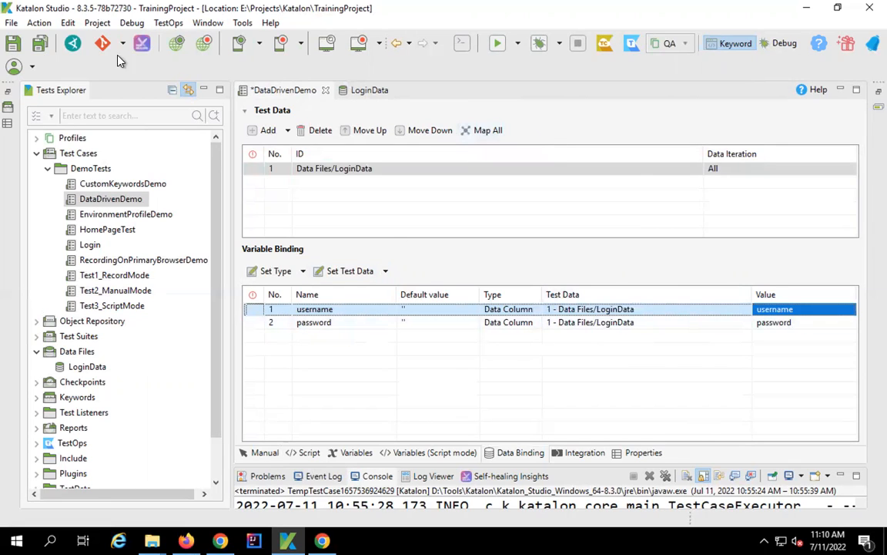
pyautogui.click(39, 43)
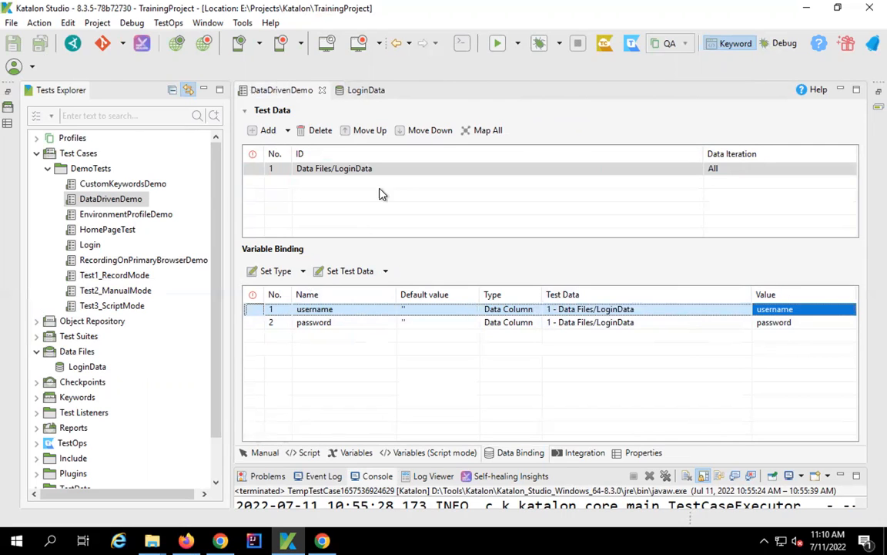
pyautogui.click(498, 44)
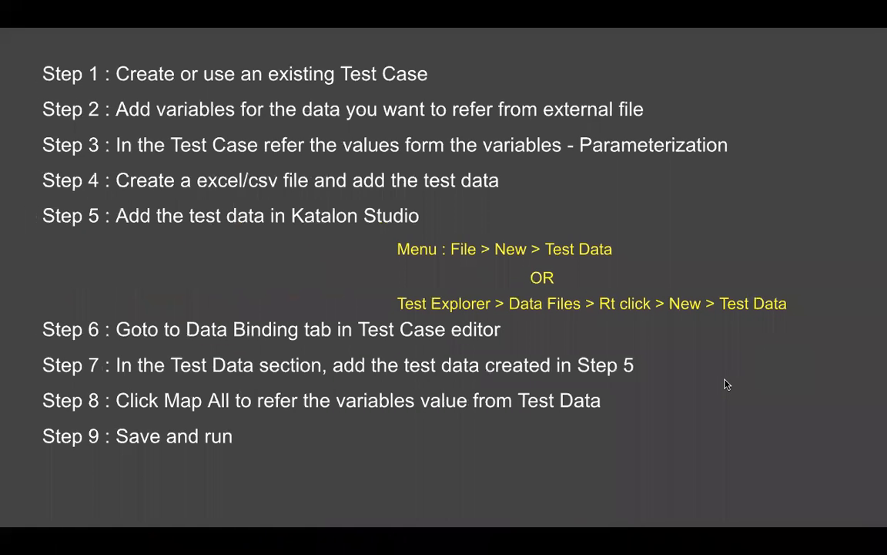
# - Reveal the next data-driven testing step on the slide while the run attempts the login
pyautogui.click(725, 379)
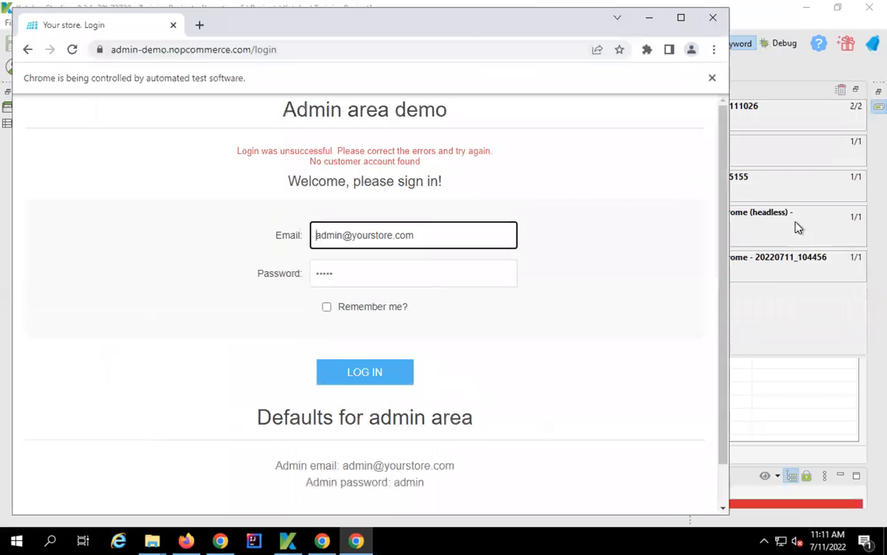
# - Close the Chrome test window and open TestSuiteOne from the Test Suites folder
pyautogui.click(713, 19)
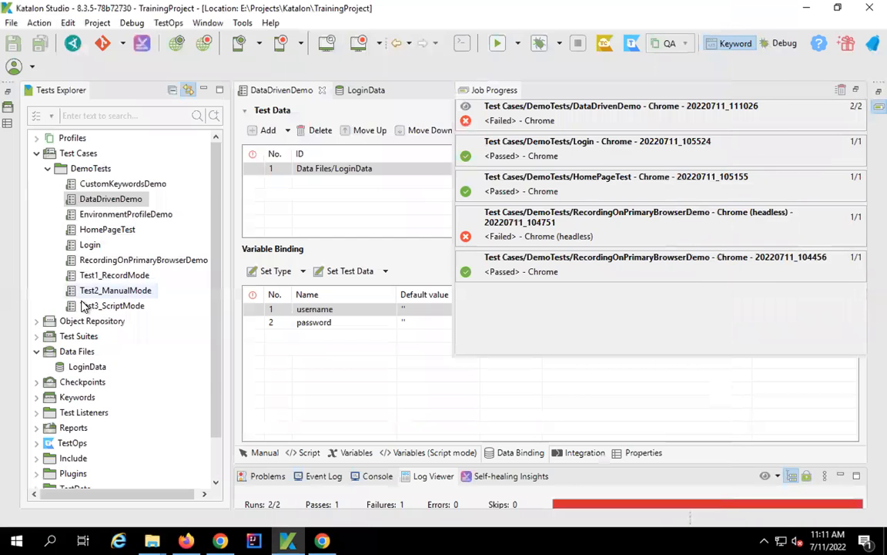
pyautogui.click(36, 154)
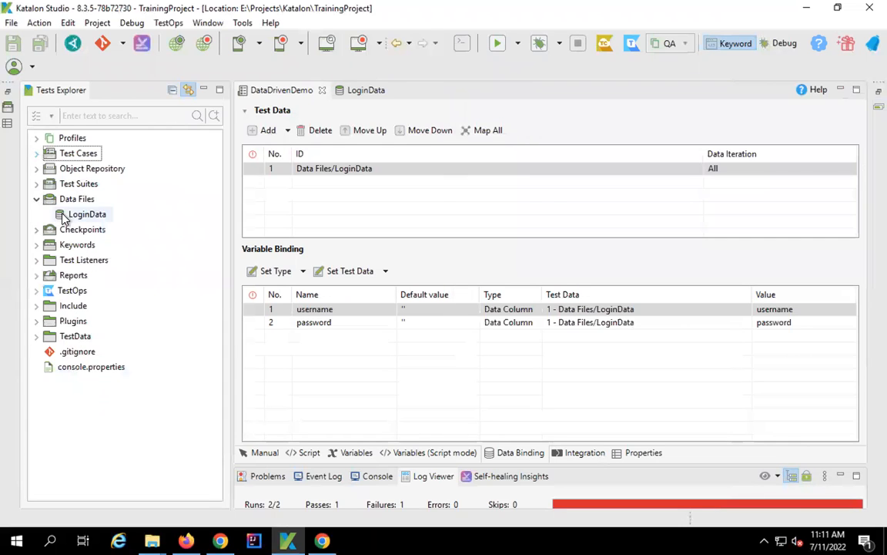
pyautogui.click(36, 183)
pyautogui.doubleClick(85, 214)
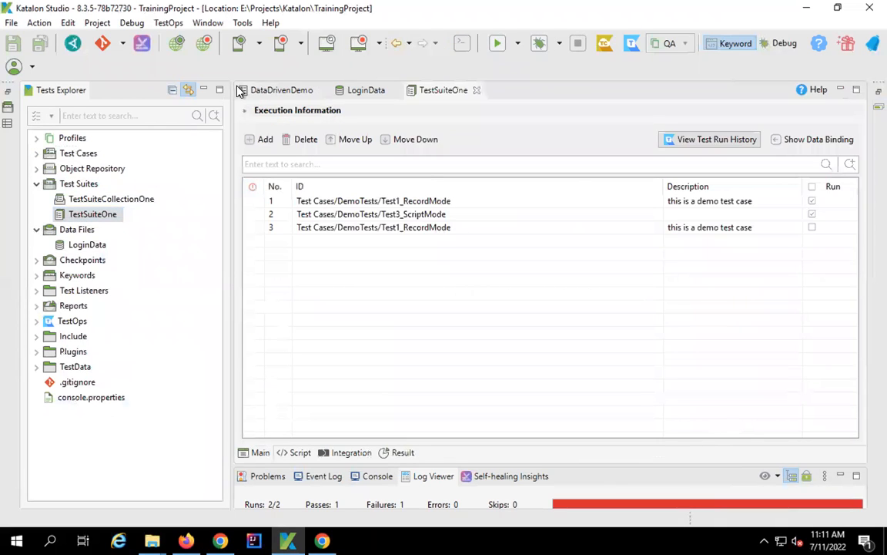
# - Add DataDrivenDemo from the DemoTests folder to TestSuiteOne
pyautogui.click(261, 139)
pyautogui.click(322, 98)
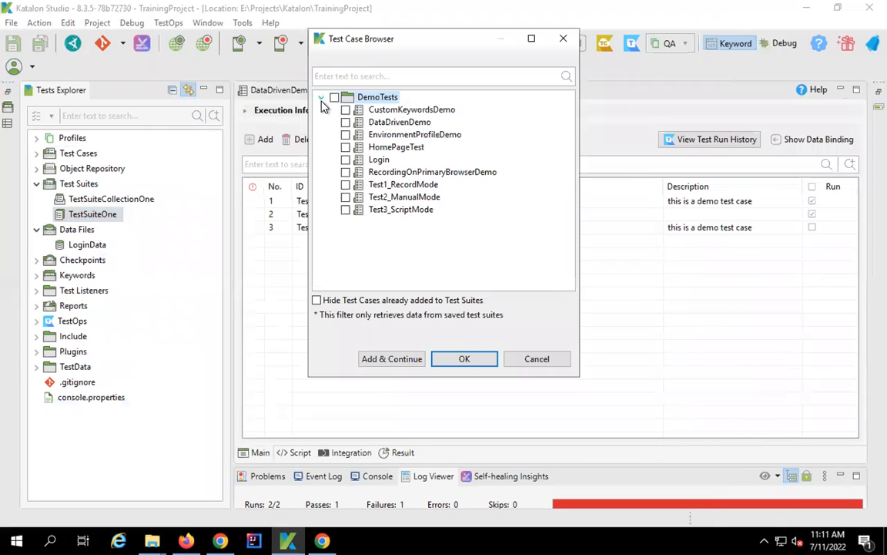
pyautogui.click(346, 124)
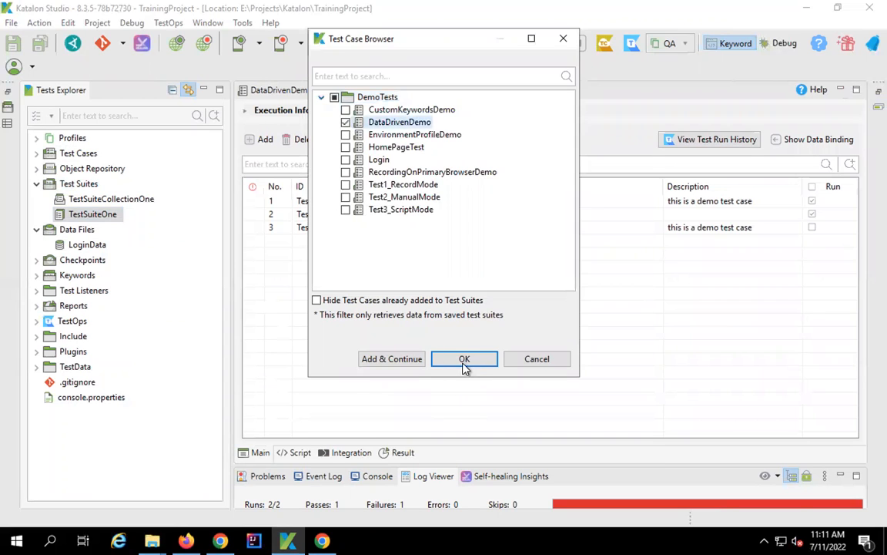
pyautogui.click(463, 359)
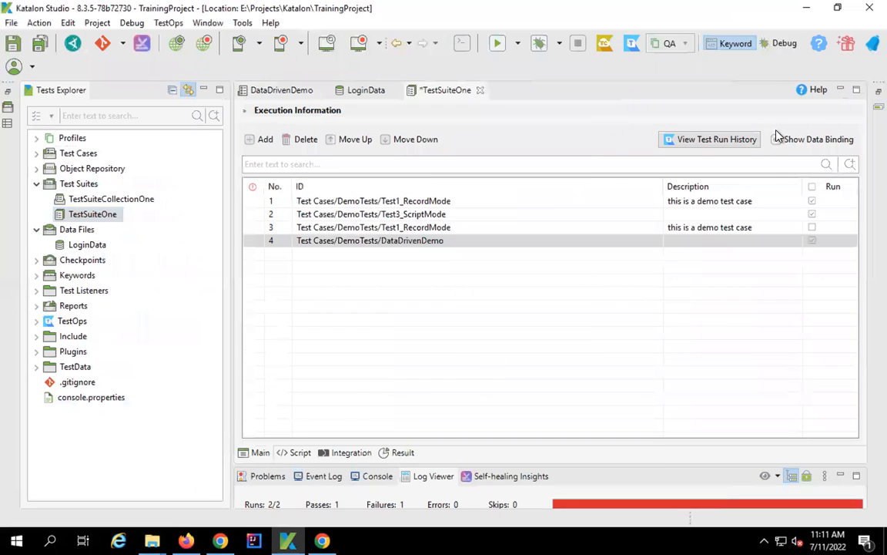
# - Show the suite's data binding, review each entry's bindings, and keep test-case-level binding
pyautogui.click(837, 142)
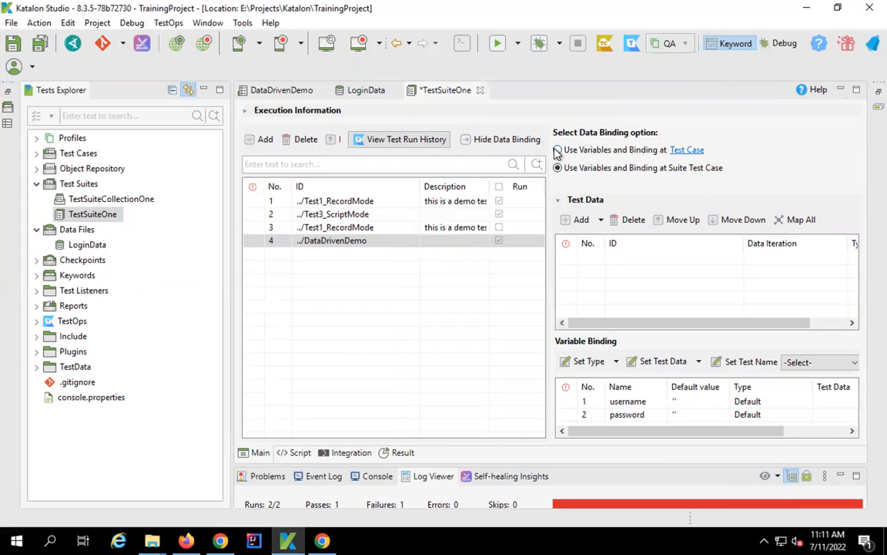
pyautogui.click(558, 150)
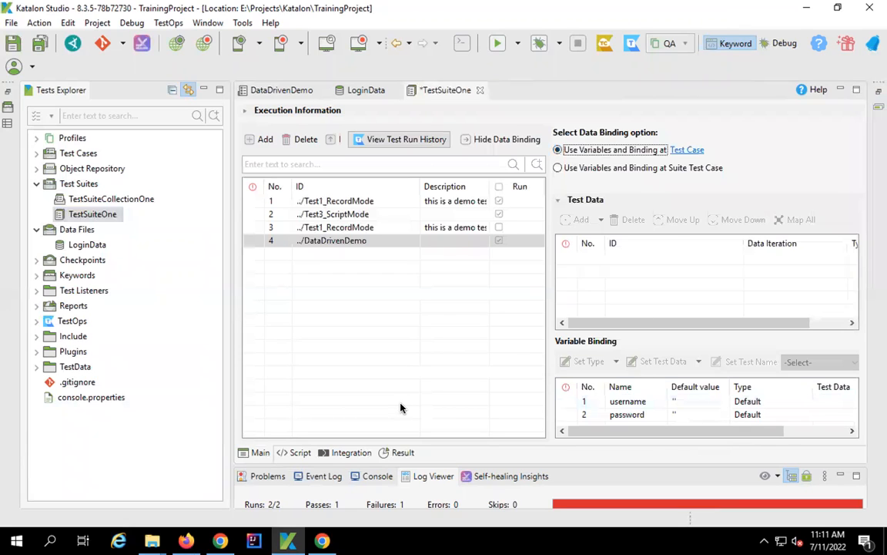
pyautogui.click(558, 168)
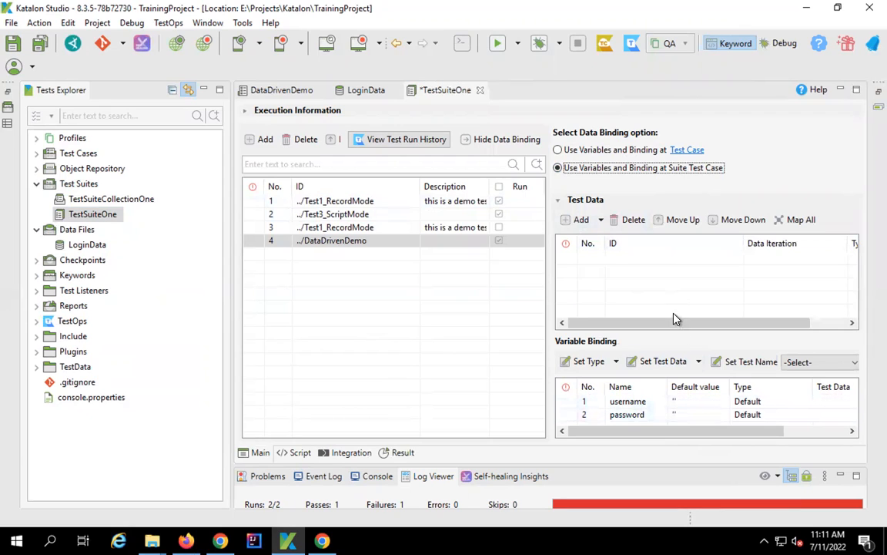
pyautogui.moveTo(676, 334); pyautogui.dragTo(674, 326)
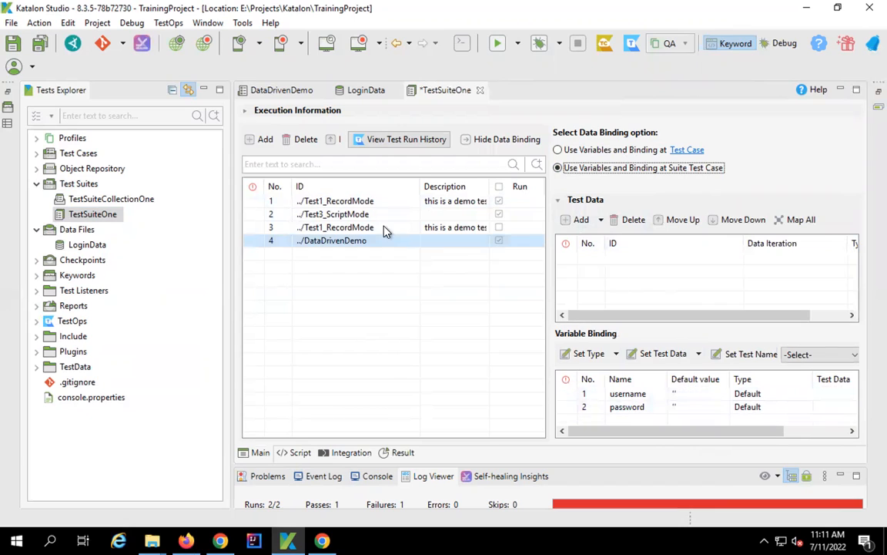
pyautogui.click(354, 227)
pyautogui.click(350, 214)
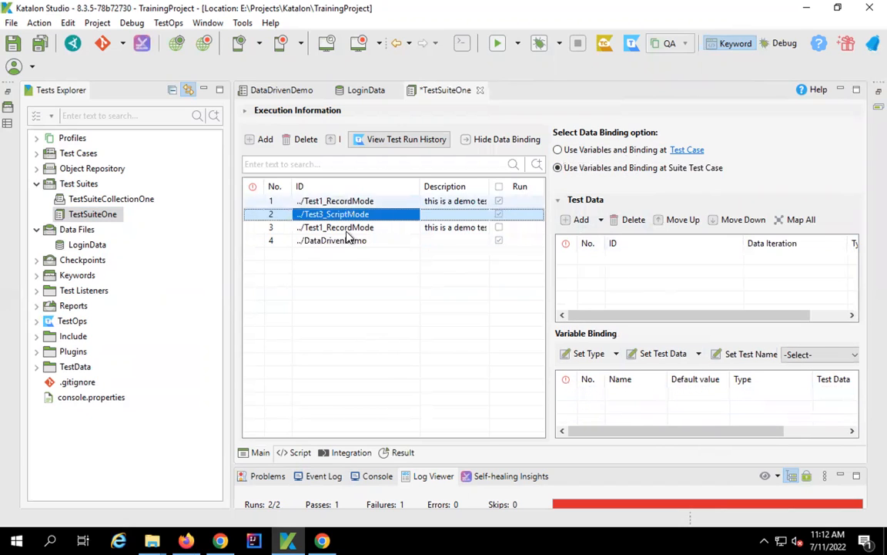
pyautogui.click(350, 242)
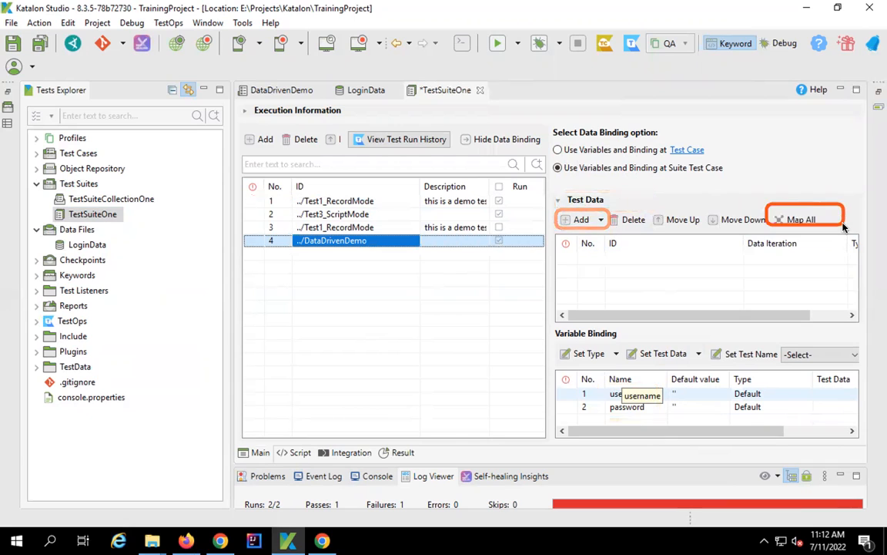
pyautogui.click(576, 150)
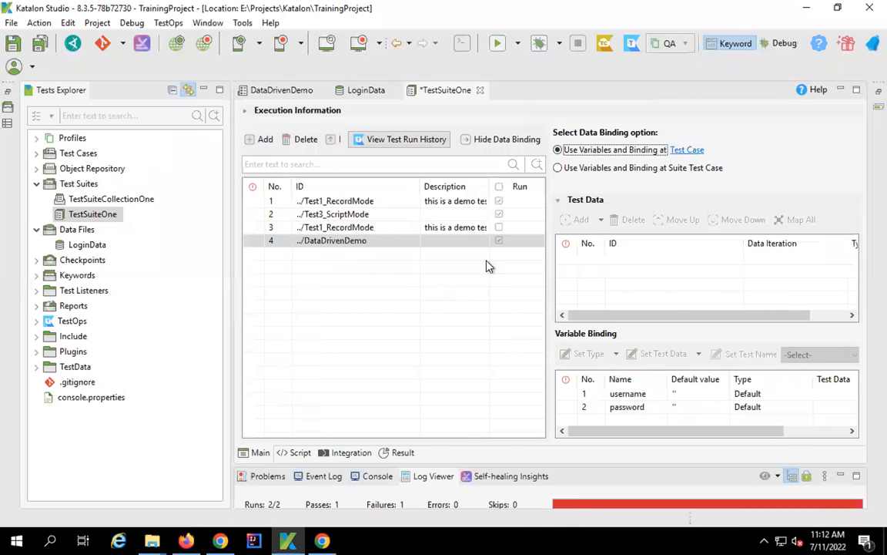
# - Create a Database Data test data file named DemoData under Data Files
pyautogui.click(79, 241)
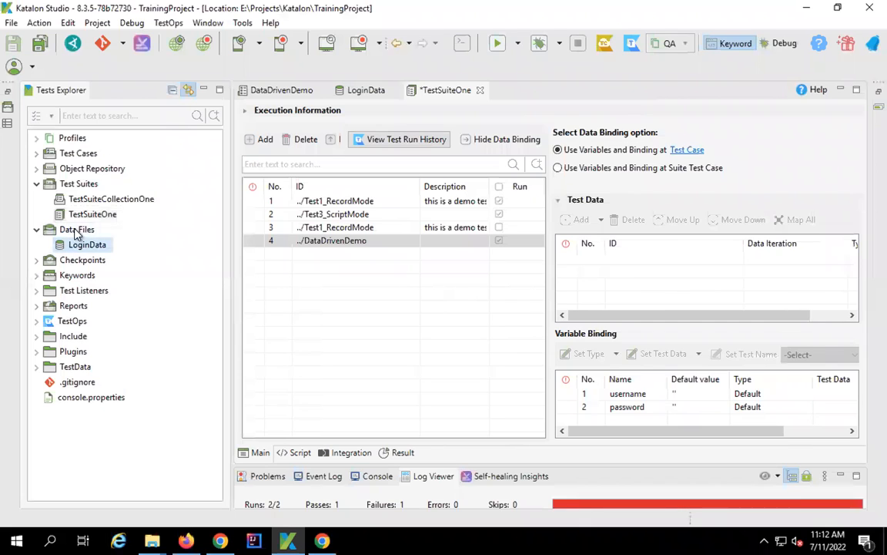
pyautogui.click(77, 231)
pyautogui.rightClick(77, 232)
pyautogui.moveTo(120, 238)
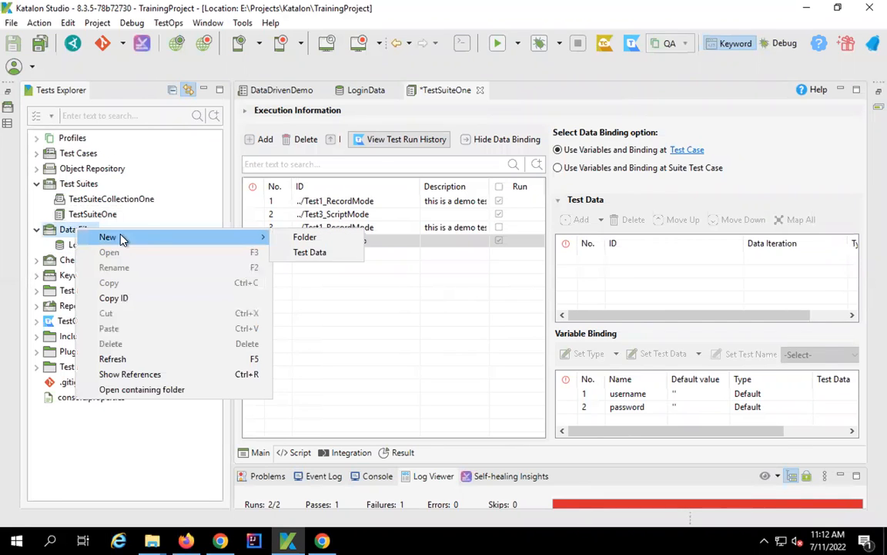
pyautogui.click(324, 253)
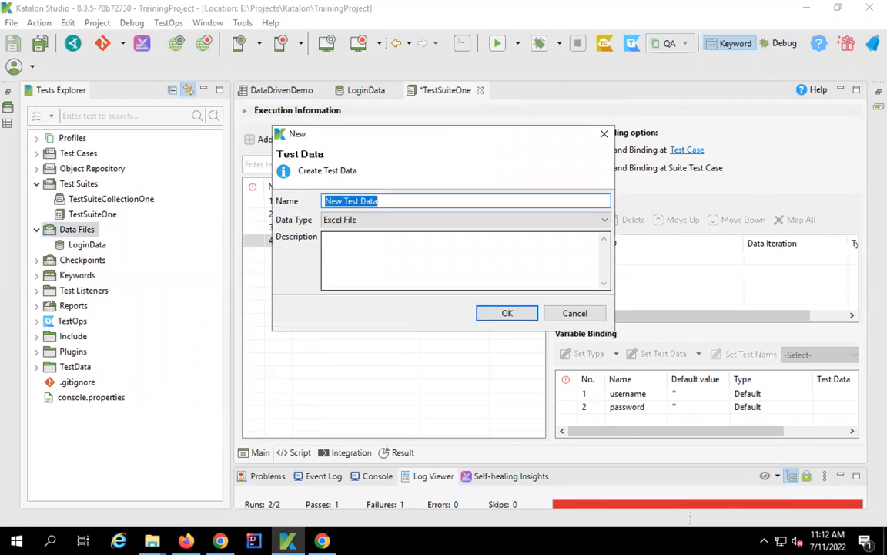
pyautogui.write('DemoData')
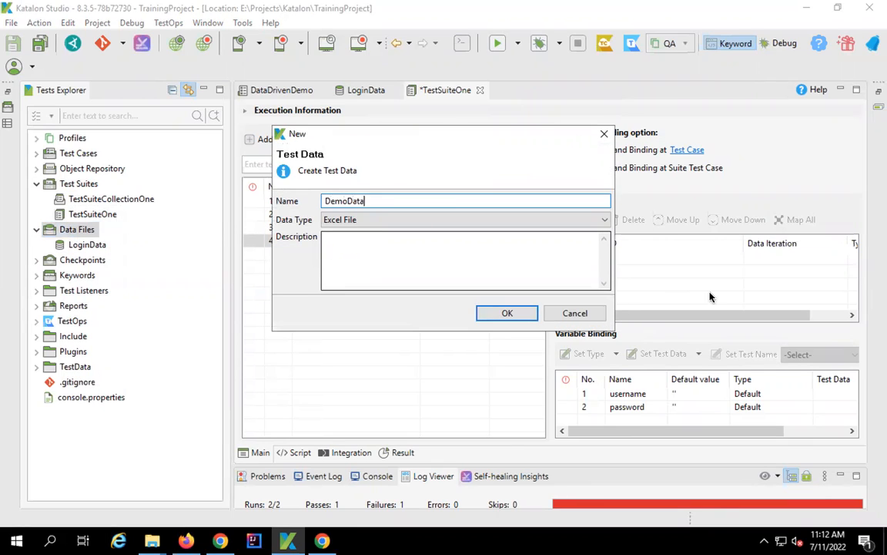
pyautogui.click(602, 222)
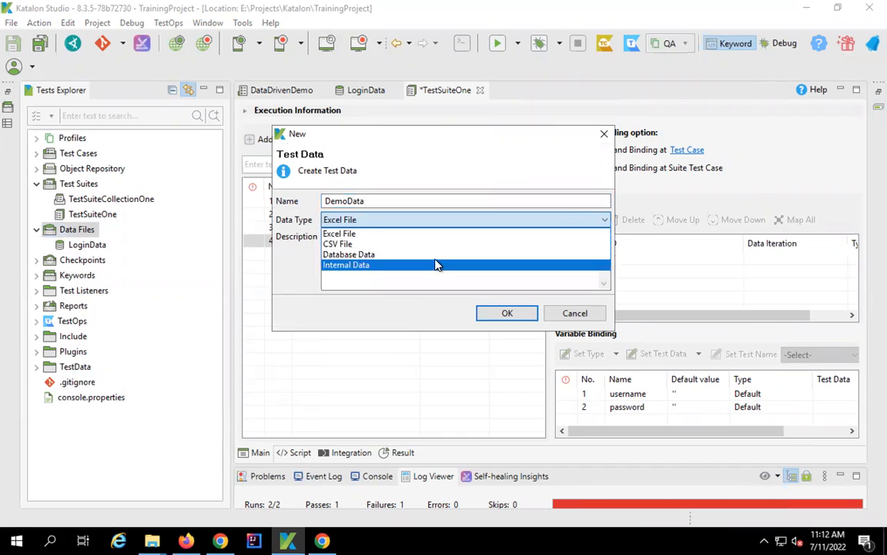
pyautogui.click(435, 257)
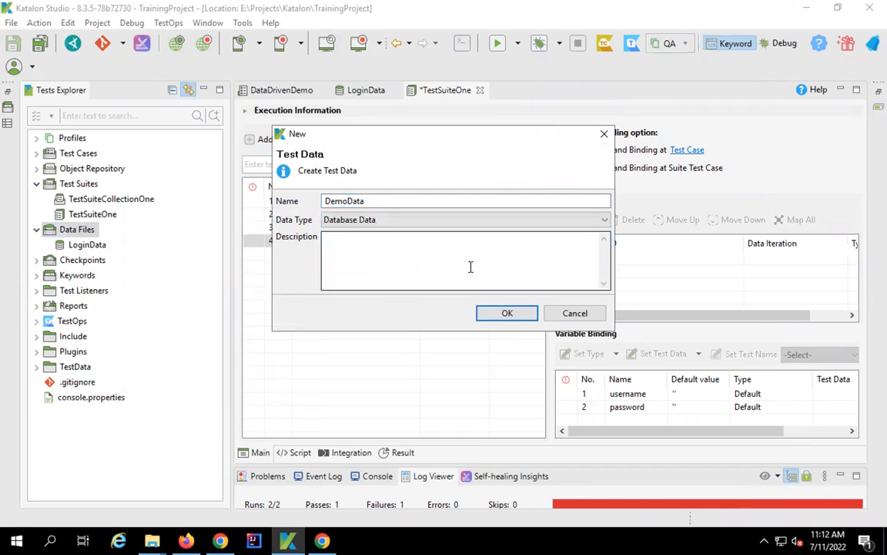
pyautogui.click(515, 322)
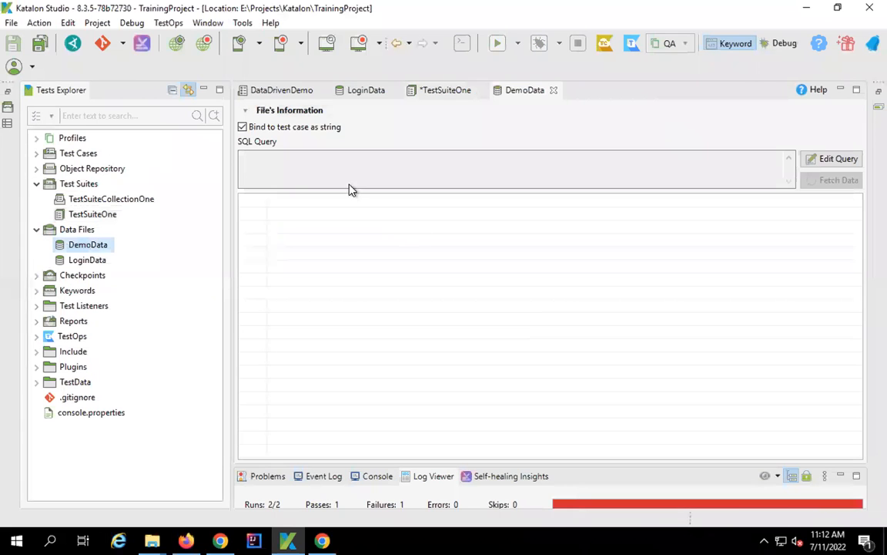
pyautogui.moveTo(246, 152)
pyautogui.mouseDown()
pyautogui.moveTo(747, 214)
pyautogui.moveTo(780, 188)
pyautogui.mouseUp()
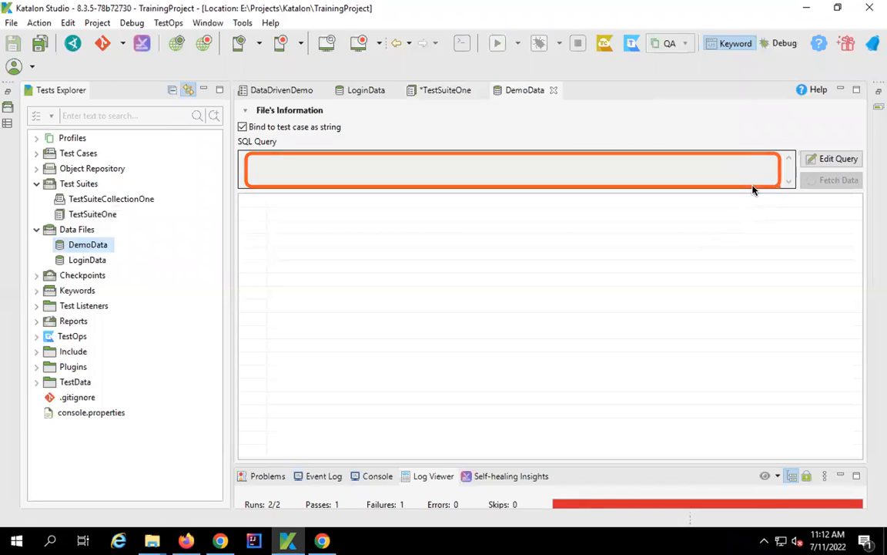
pyautogui.moveTo(245, 201)
pyautogui.mouseDown()
pyautogui.moveTo(797, 350)
pyautogui.moveTo(739, 343)
pyautogui.moveTo(739, 360)
pyautogui.mouseUp()
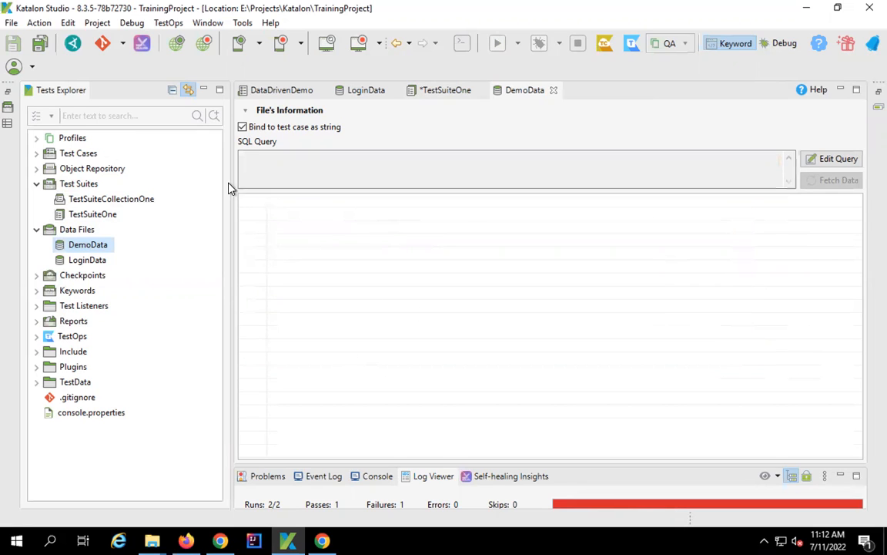
# - Open the Database page of the Project Settings
pyautogui.click(12, 25)
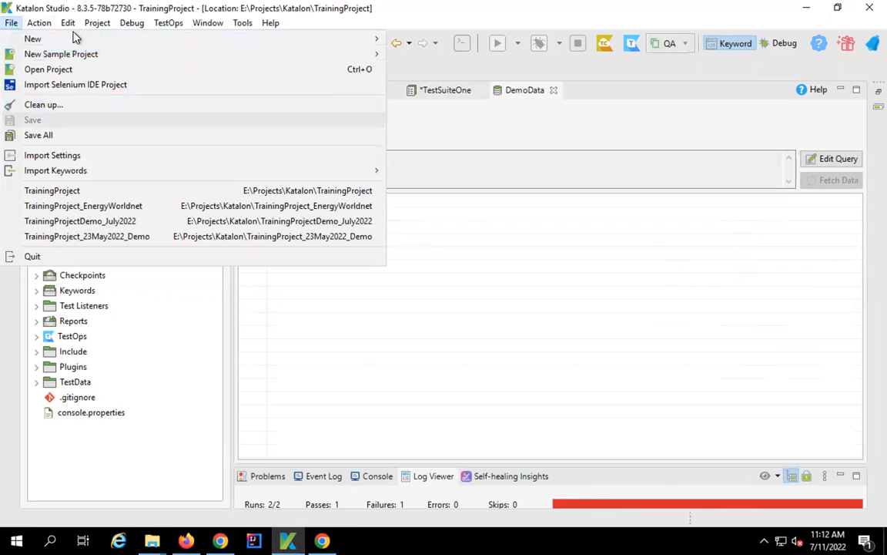
pyautogui.moveTo(97, 23)
pyautogui.click(109, 55)
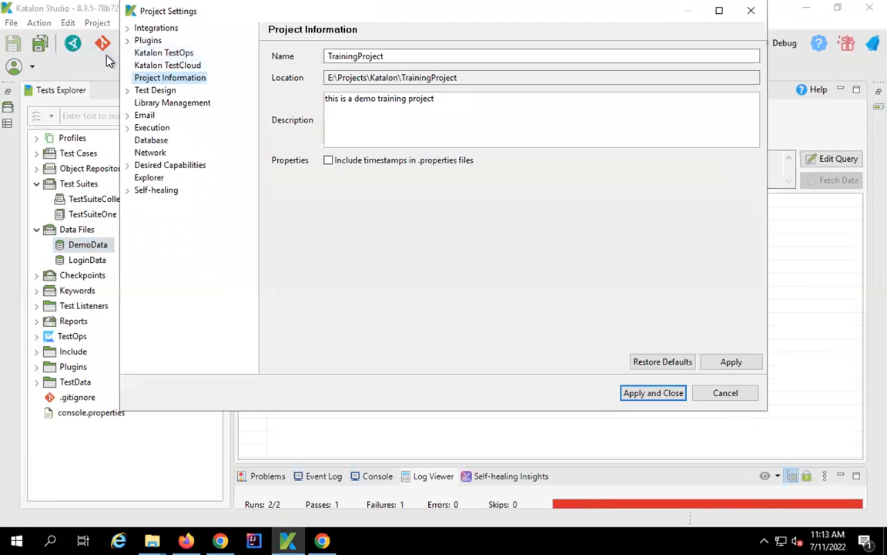
pyautogui.click(140, 142)
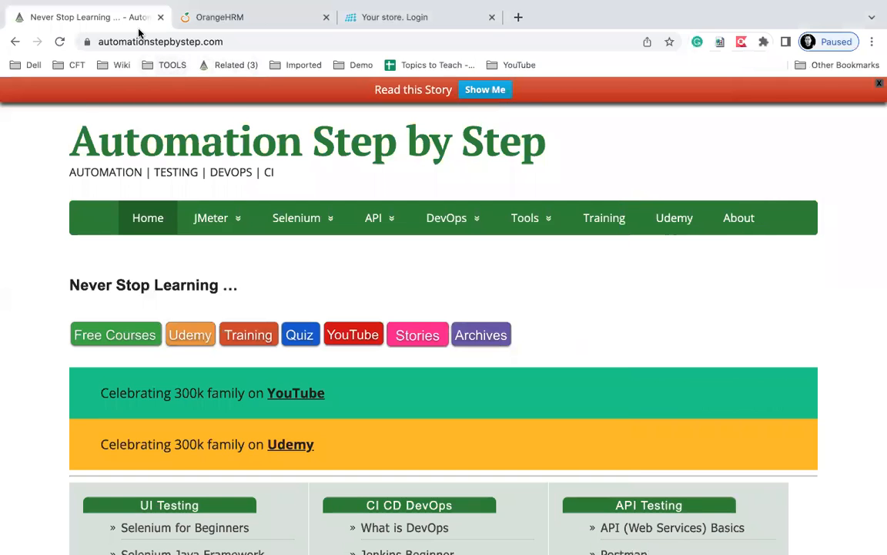
# - Search 'katalon studio database testing raghav pal' in a new tab and open the MySQL connection video
pyautogui.click(519, 17)
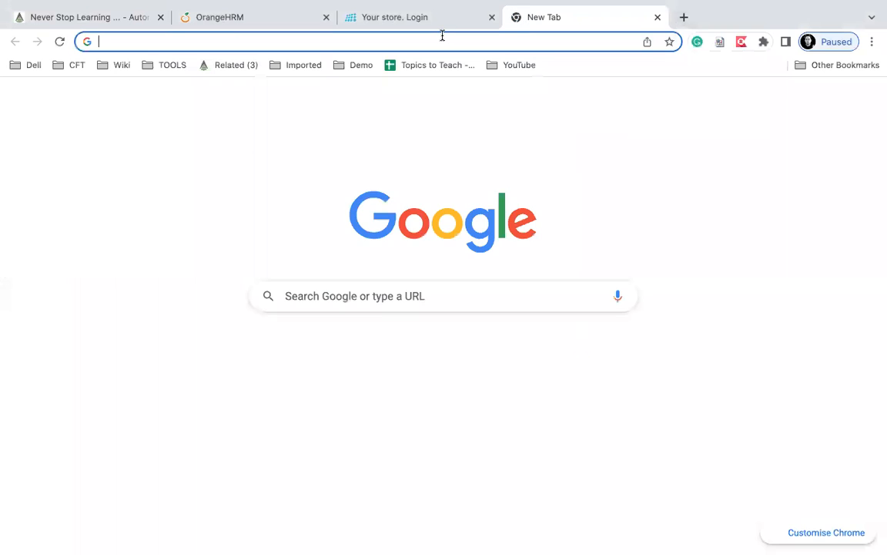
pyautogui.write('katalo')
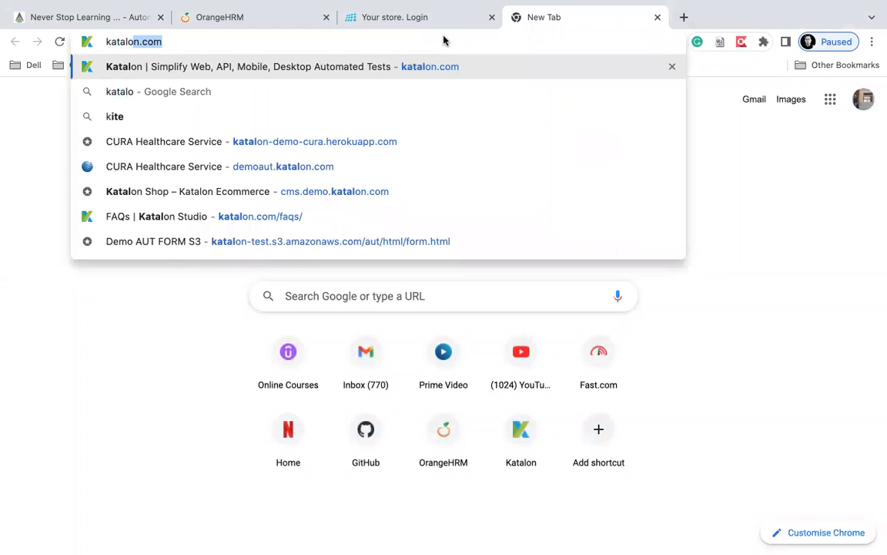
pyautogui.write('n studio da')
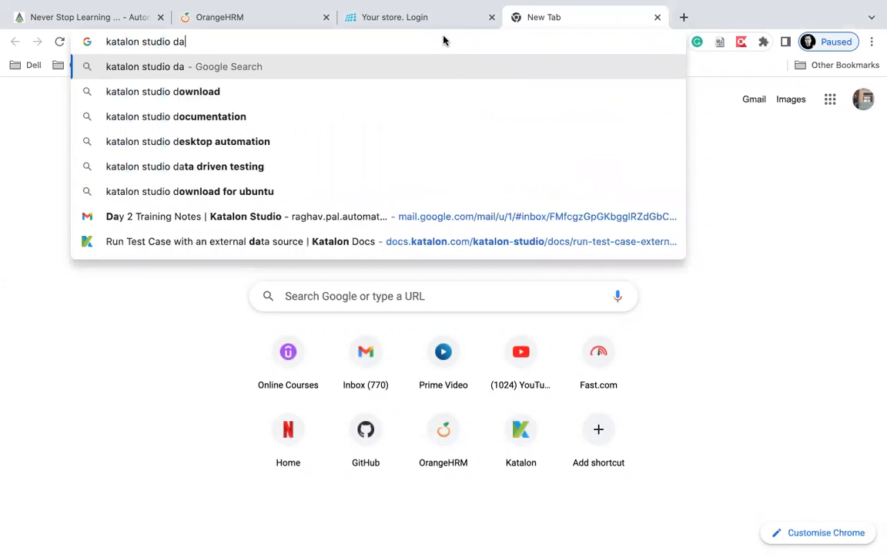
pyautogui.write('tabase testing raghav pal')
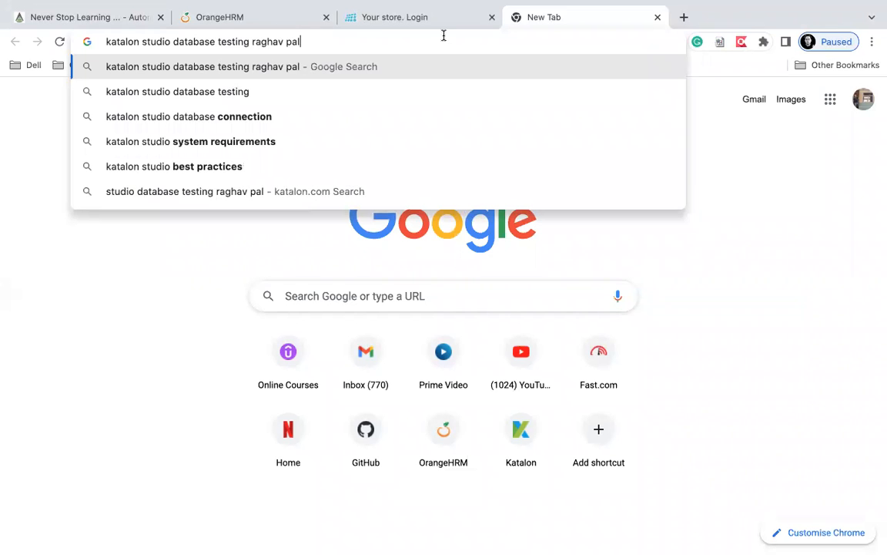
pyautogui.press('Return')
pyautogui.scroll(-4, 379, 328)
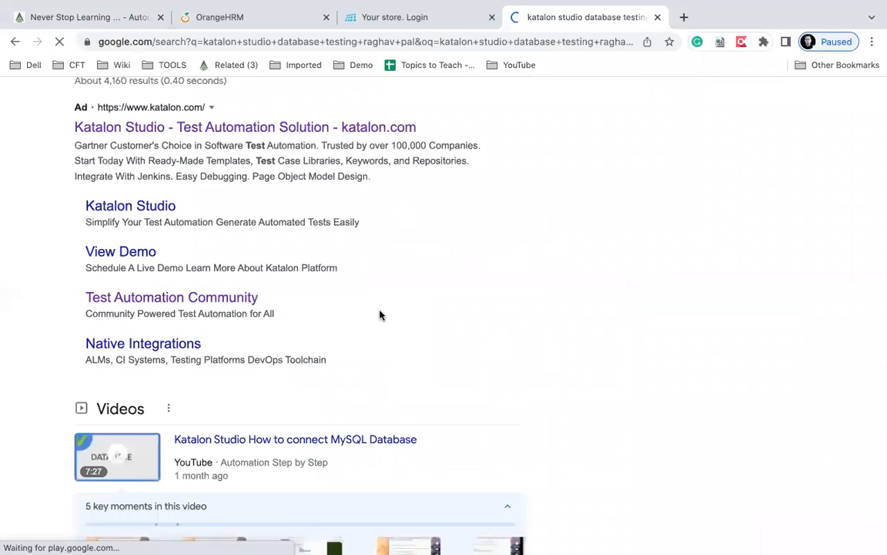
pyautogui.scroll(-1, 383, 315)
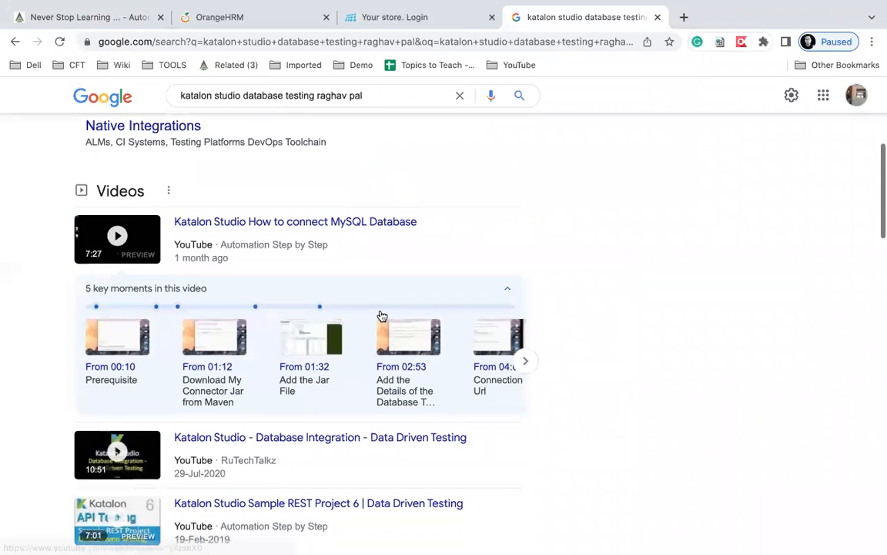
pyautogui.click(157, 231)
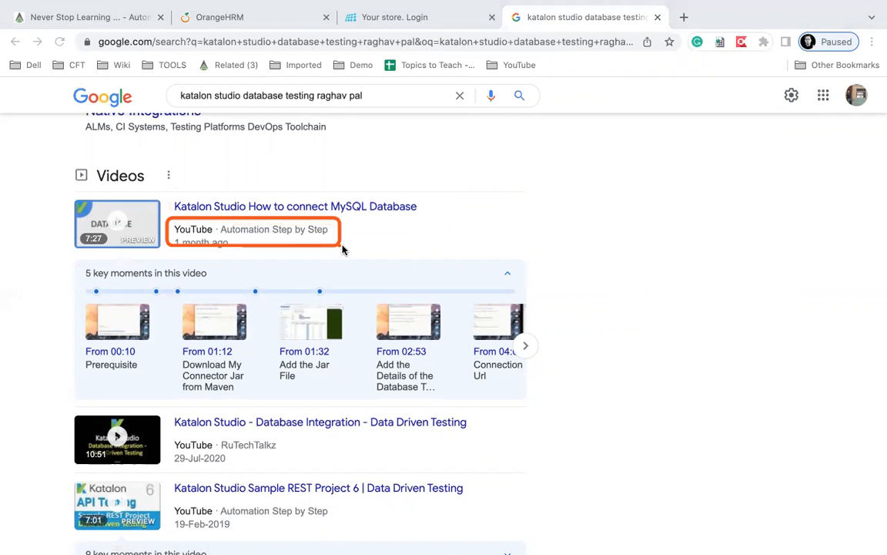
pyautogui.scroll(5, 280, 228)
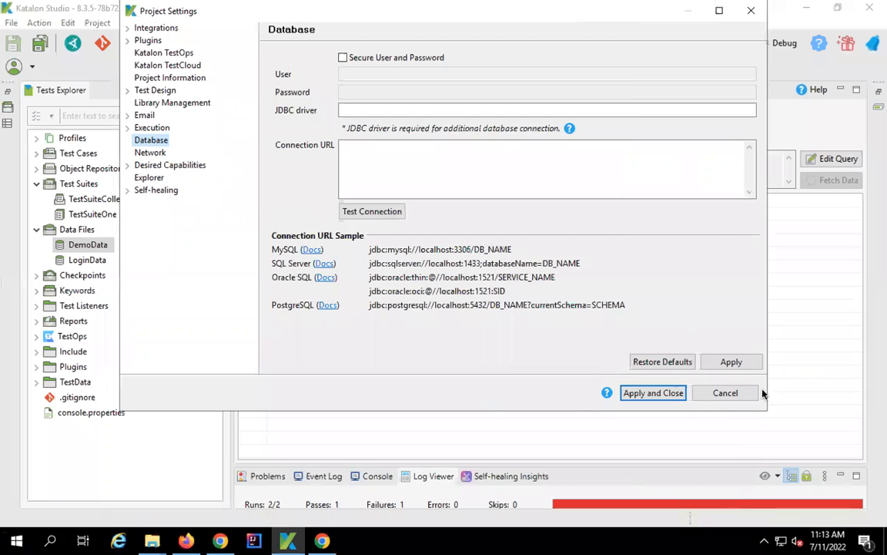
# - Cancel Project Settings and create an Internal Data test data file DemoData2 under Data Files
pyautogui.click(729, 393)
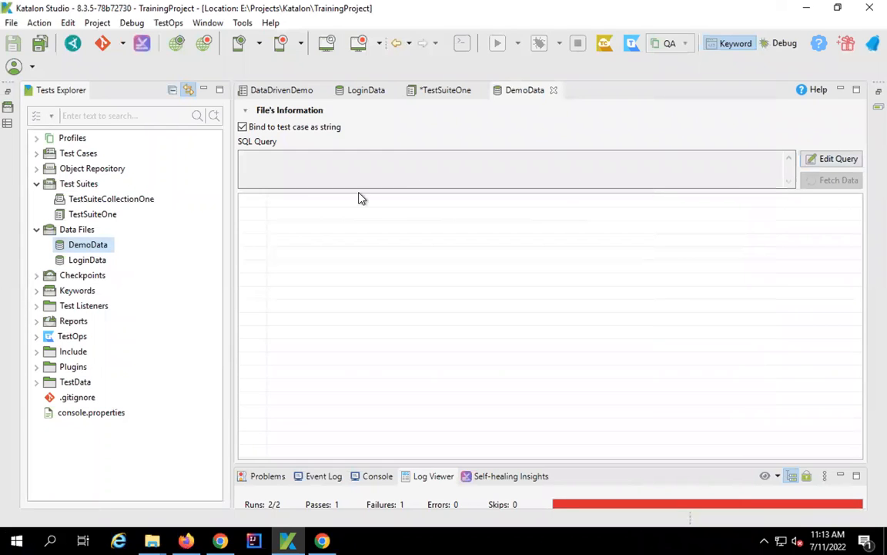
pyautogui.click(74, 231)
pyautogui.rightClick(74, 231)
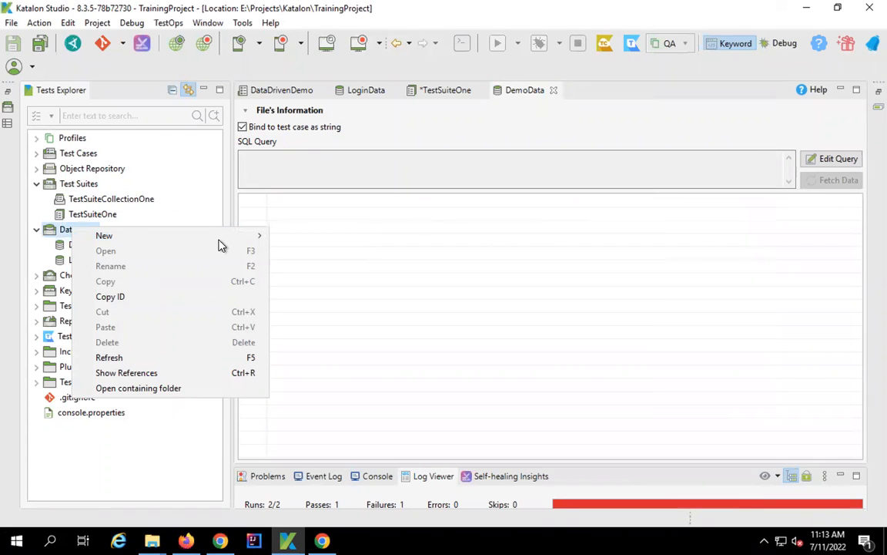
pyautogui.moveTo(218, 239)
pyautogui.click(321, 255)
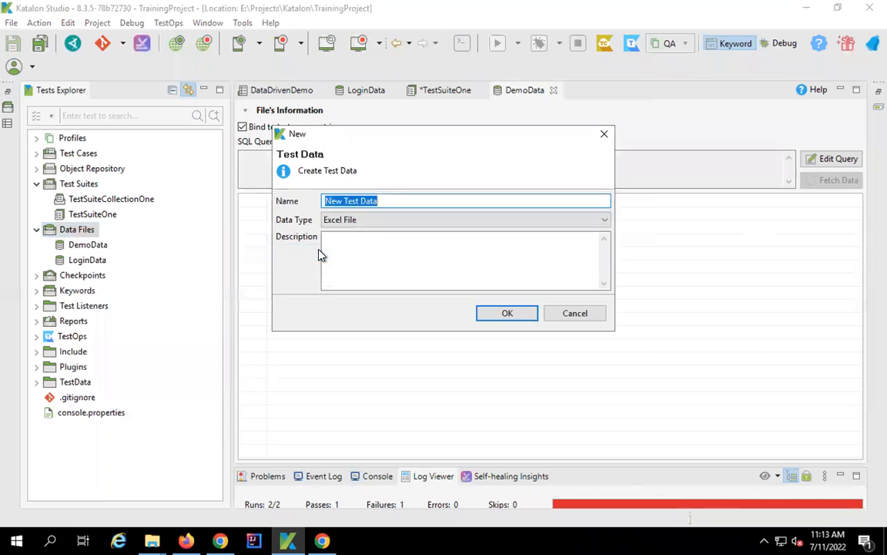
pyautogui.write('DemoData2')
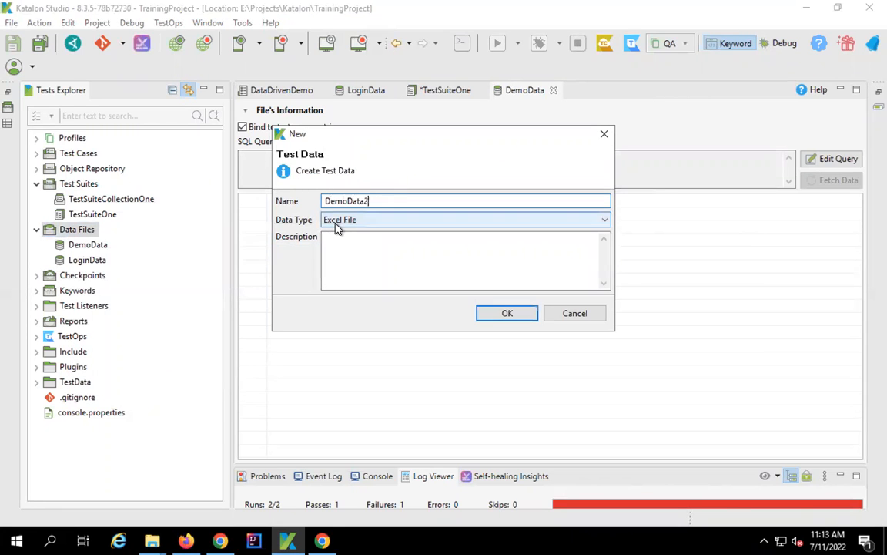
pyautogui.click(336, 222)
pyautogui.click(343, 266)
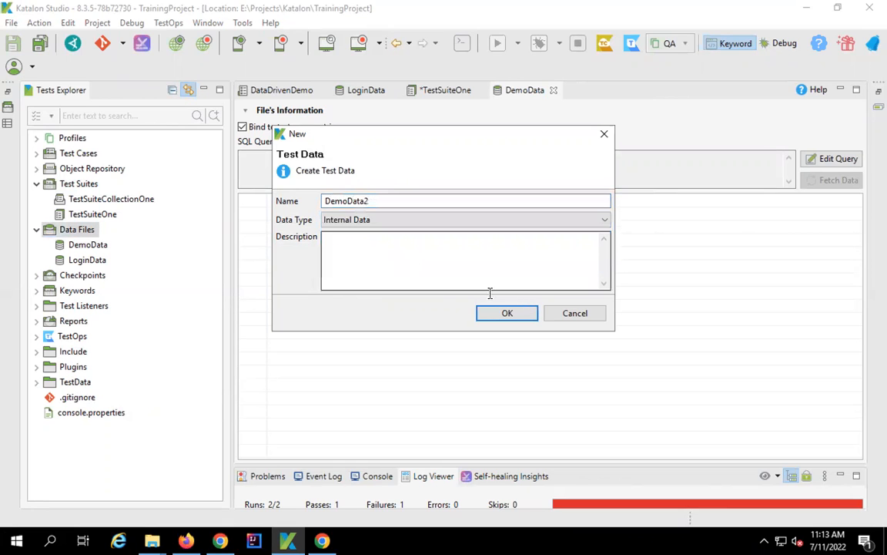
pyautogui.click(508, 313)
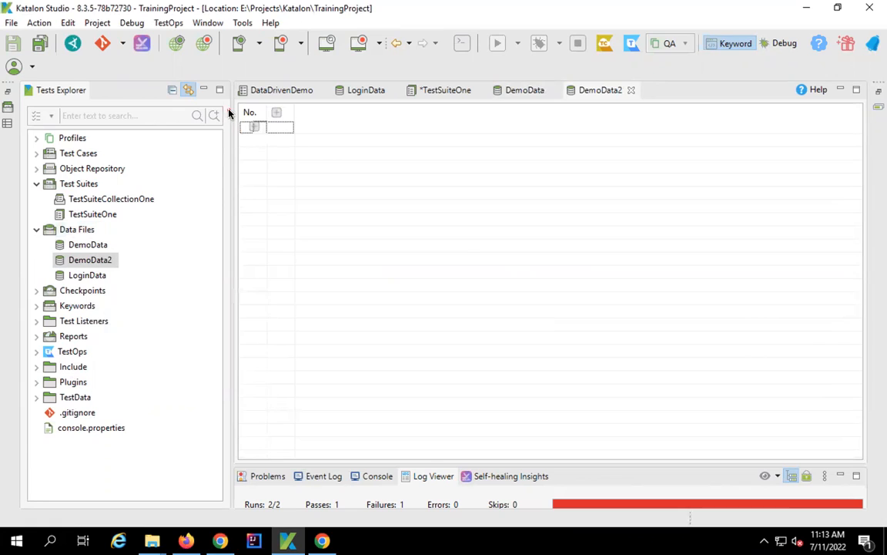
# - Add username and password columns to the DemoData2 table
pyautogui.moveTo(230, 105); pyautogui.dragTo(391, 192)
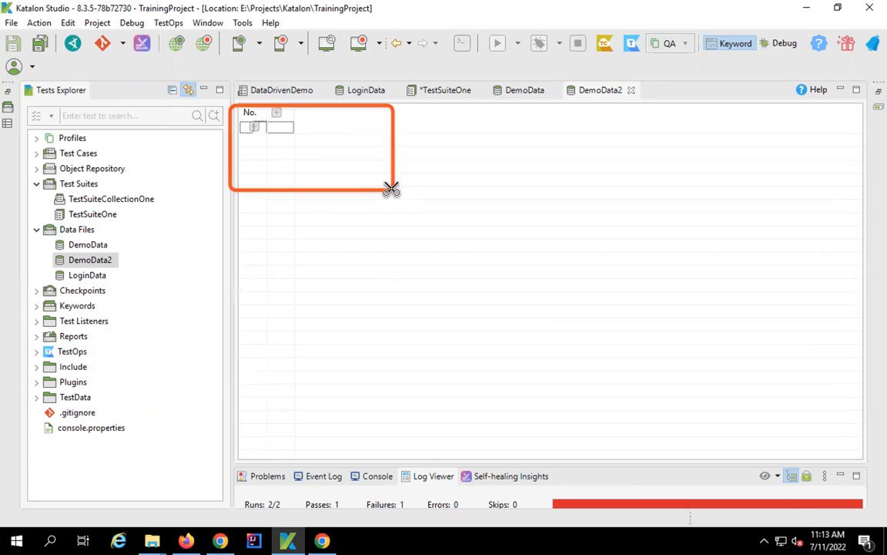
pyautogui.click(277, 114)
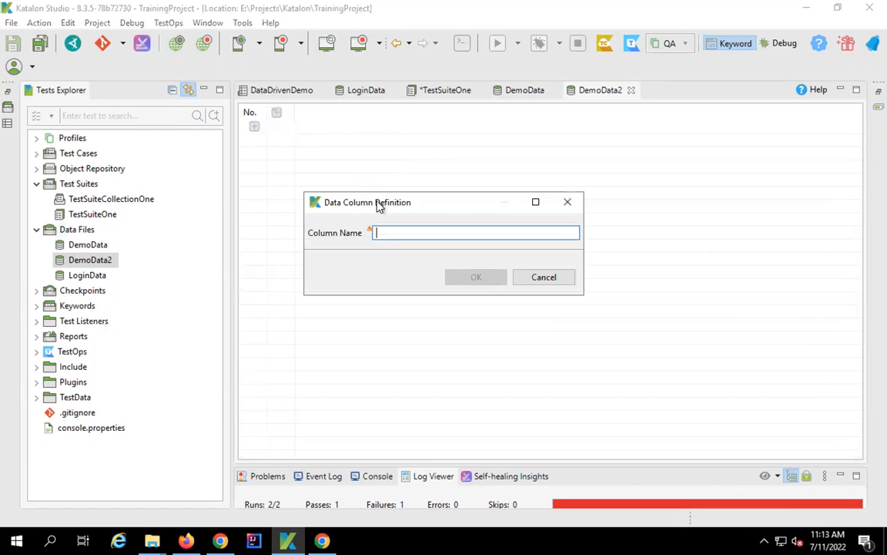
pyautogui.write('username')
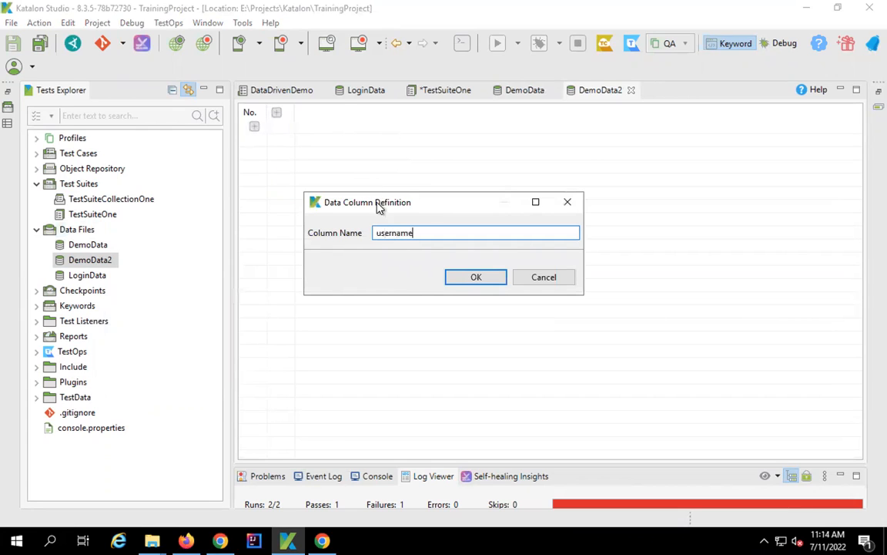
pyautogui.press('Return')
pyautogui.click(346, 114)
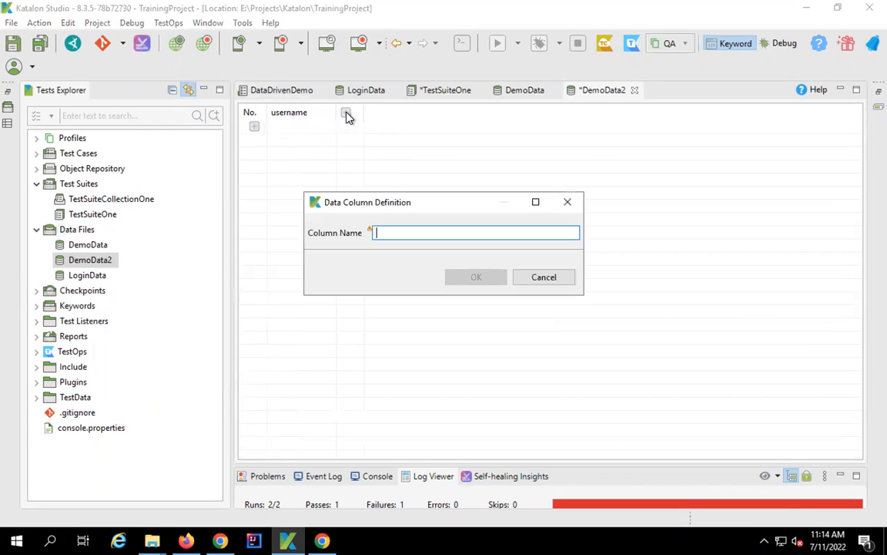
pyautogui.write('password')
pyautogui.press('Return')
pyautogui.click(254, 127)
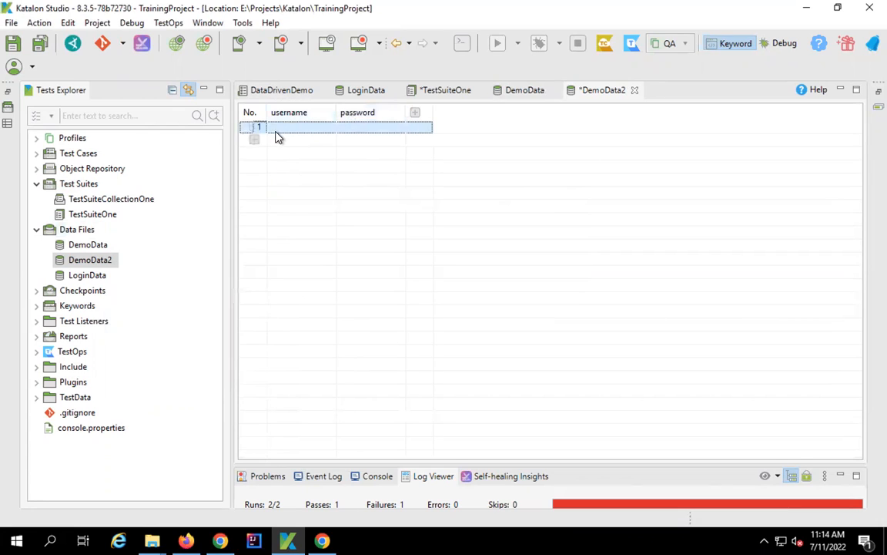
pyautogui.click(276, 128)
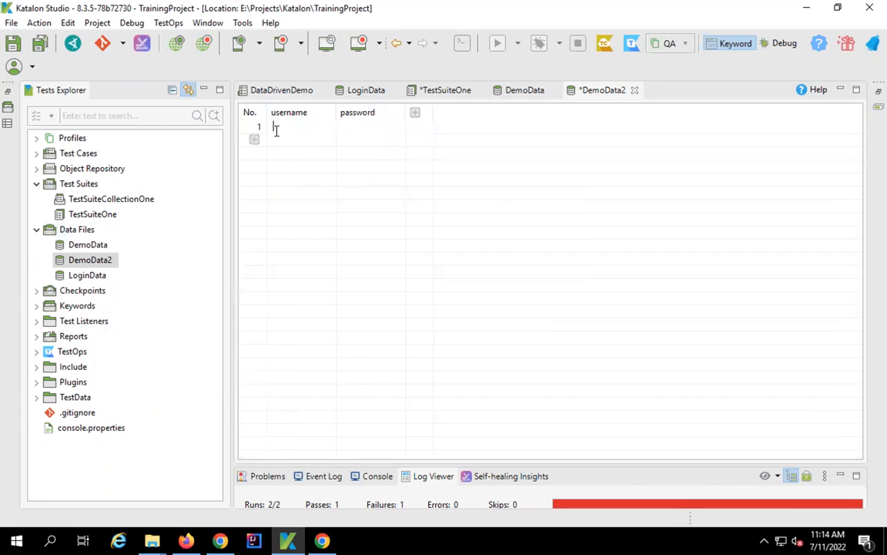
pyautogui.write('abcd')
pyautogui.press('Tab')
pyautogui.write('123')
pyautogui.click(279, 140)
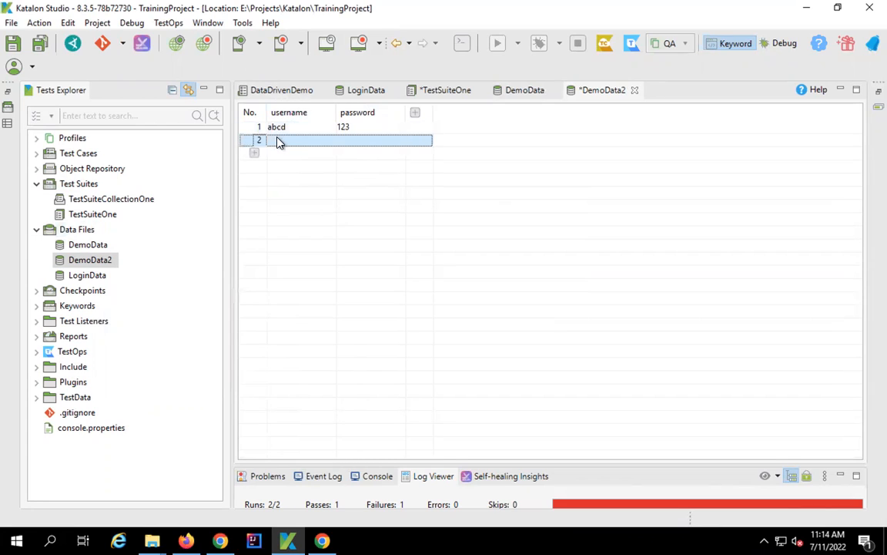
pyautogui.click(316, 142)
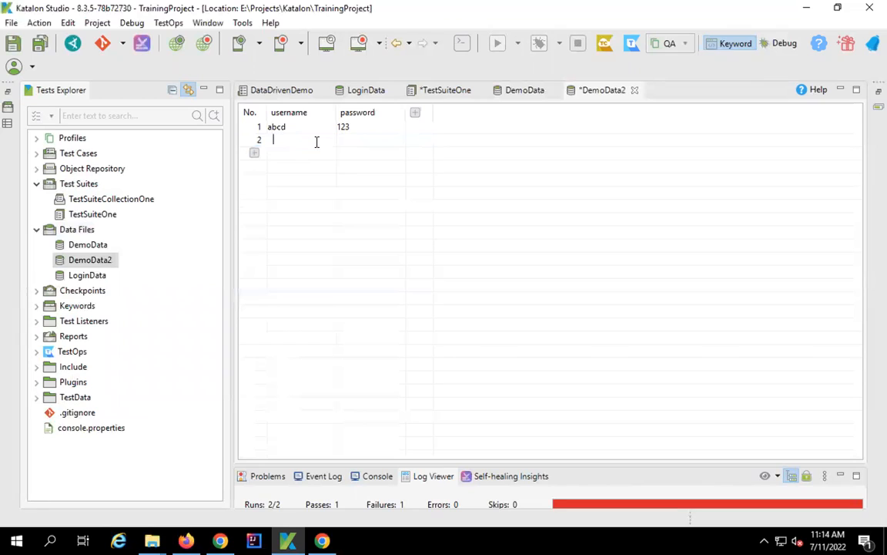
pyautogui.write('pqrs')
pyautogui.click(363, 144)
pyautogui.click(364, 140)
pyautogui.click(315, 194)
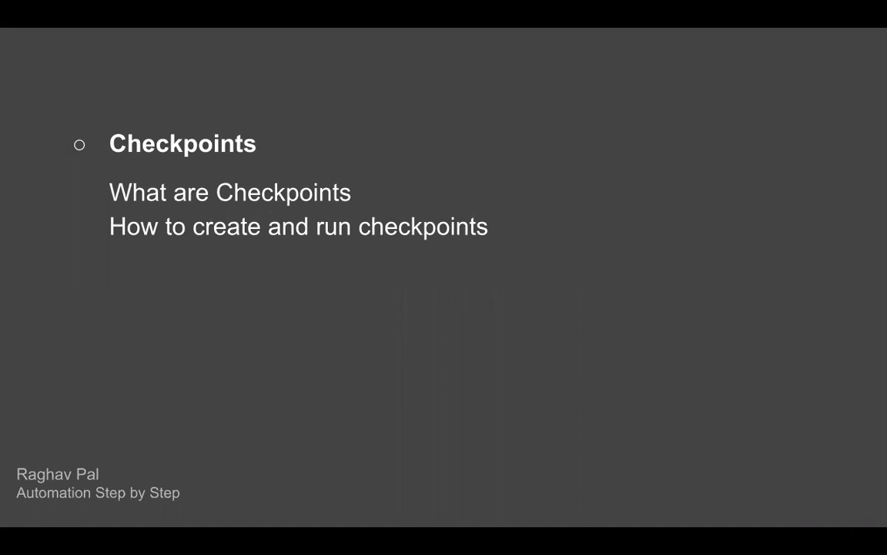
# - Step through the checkpoint definition slide to the two ways of creating a new checkpoint
pyautogui.click(669, 238)
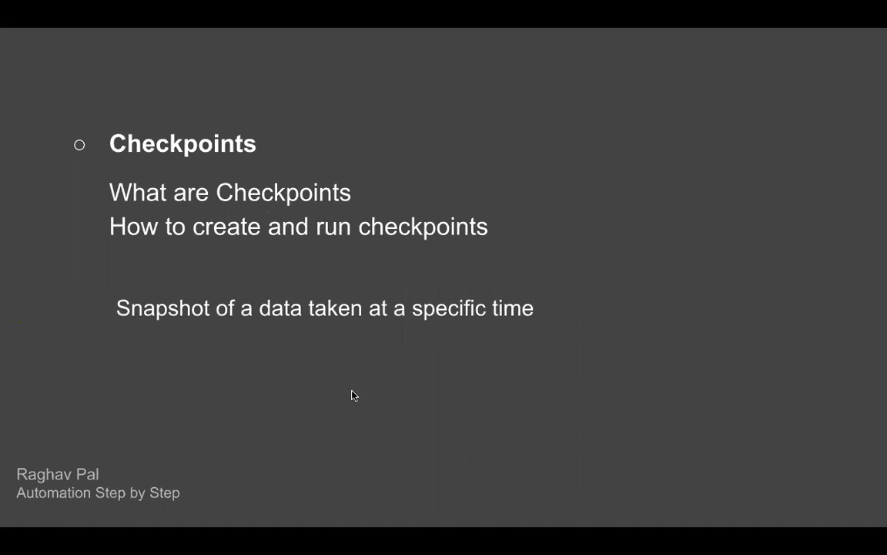
pyautogui.moveTo(97, 284)
pyautogui.mouseDown()
pyautogui.moveTo(336, 286)
pyautogui.moveTo(582, 335)
pyautogui.mouseUp()
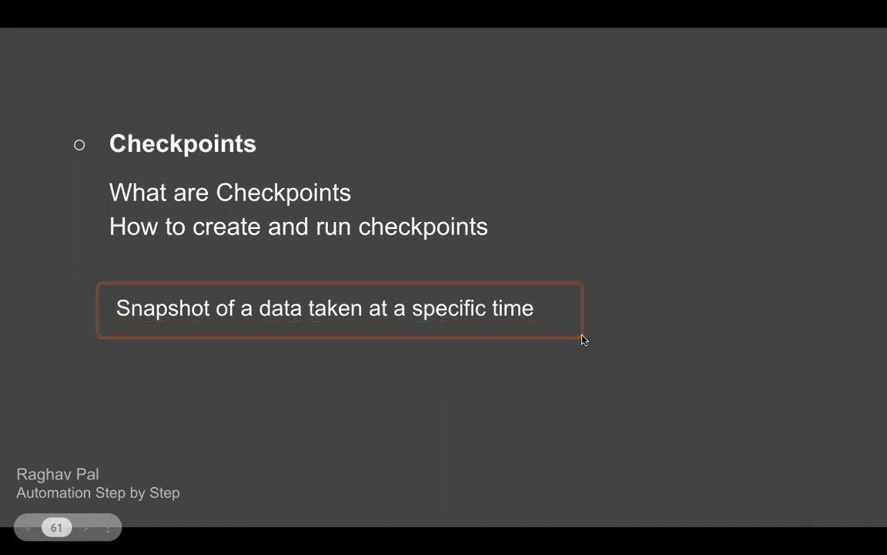
pyautogui.press('Right')
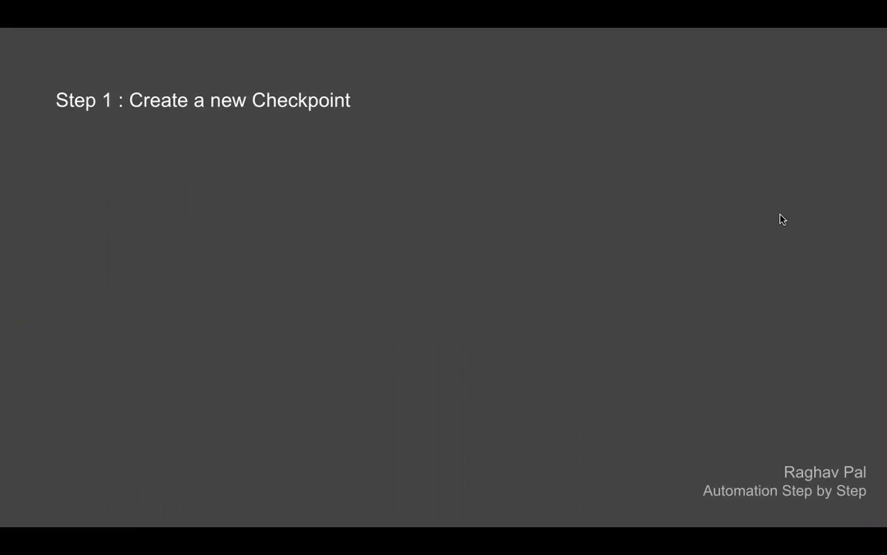
pyautogui.press('Right')
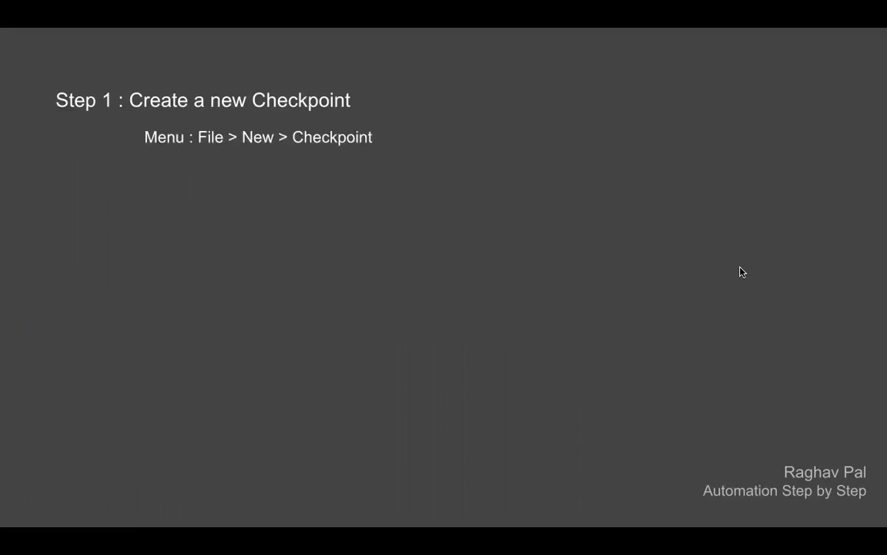
pyautogui.press('Right')
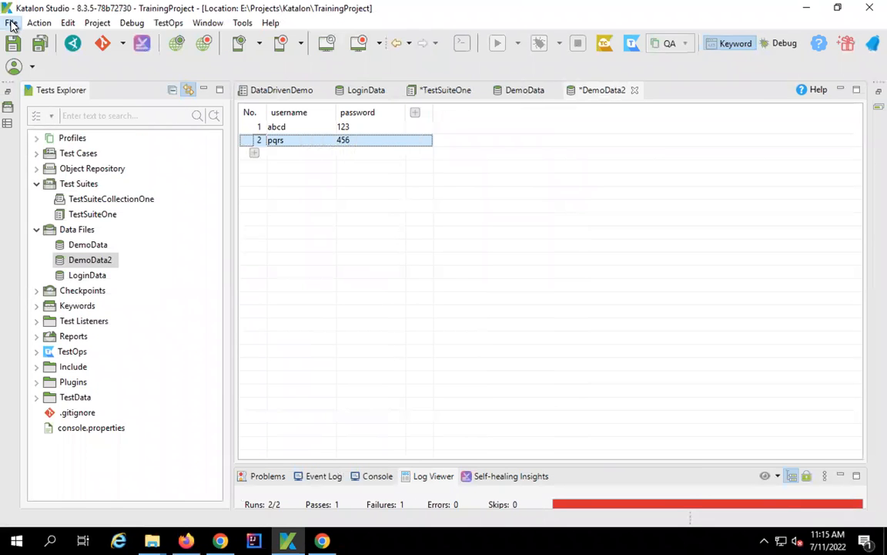
# - Collapse the project tree and choose New > Checkpoint on the Checkpoints folder
pyautogui.click(11, 23)
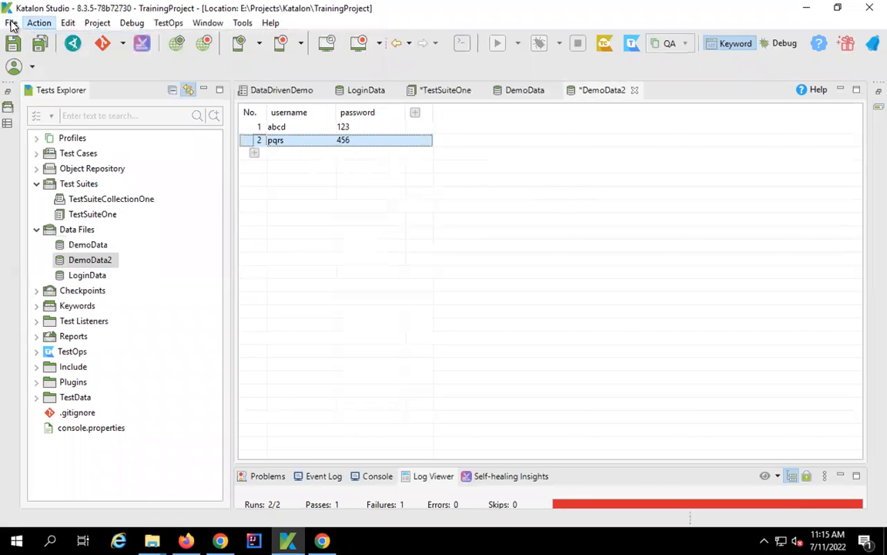
pyautogui.moveTo(223, 44)
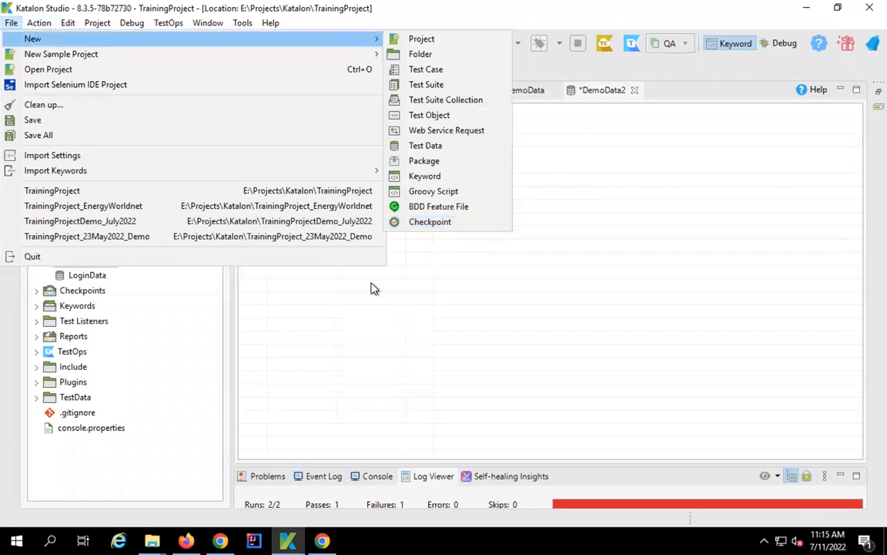
pyautogui.click(336, 258)
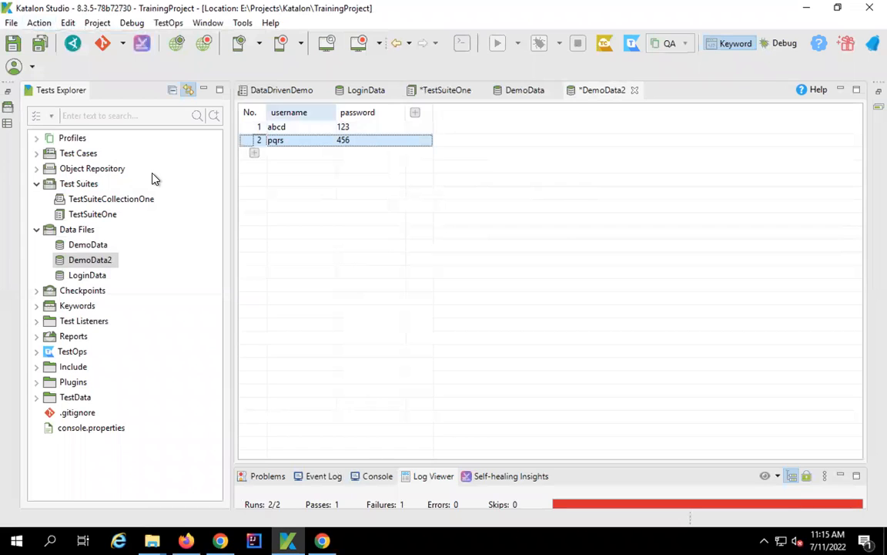
pyautogui.click(173, 91)
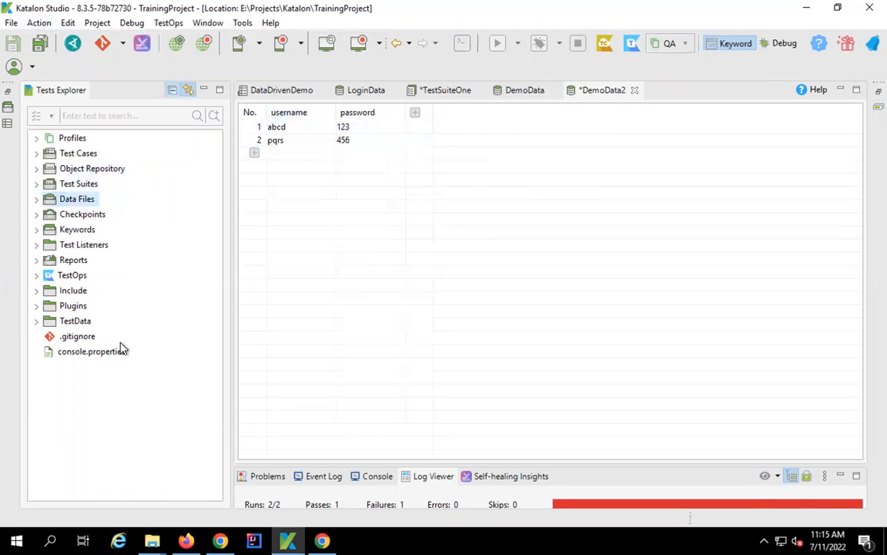
pyautogui.click(90, 219)
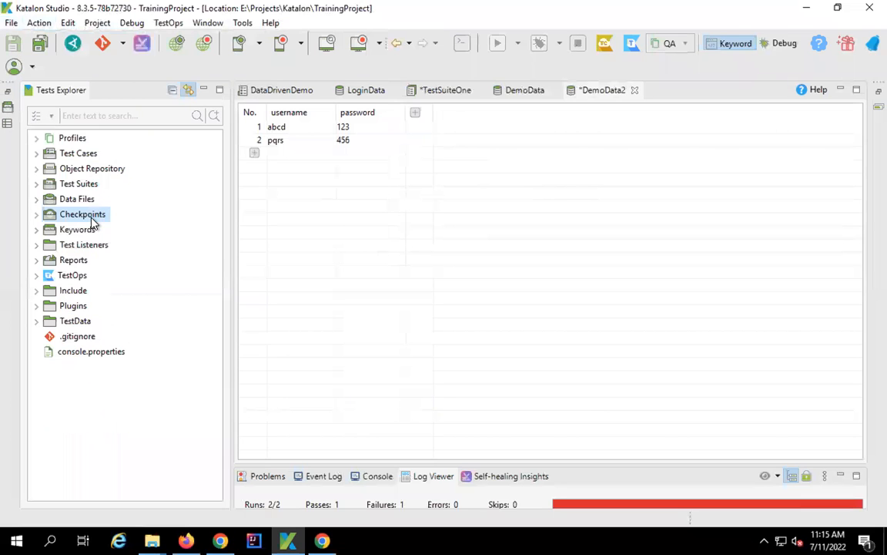
pyautogui.rightClick(91, 221)
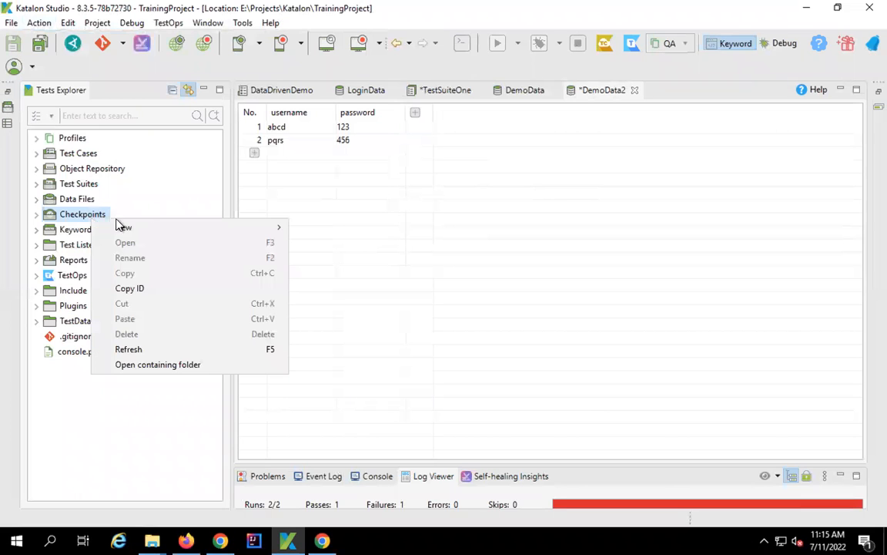
pyautogui.moveTo(156, 229)
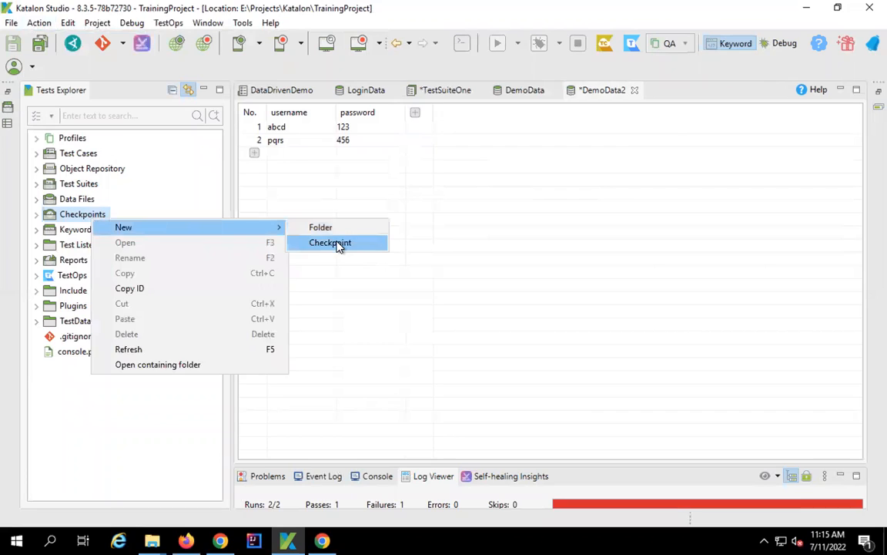
pyautogui.click(338, 245)
# - Name the new checkpoint CheckpointOne, keep Test Data as its data type, and finish
pyautogui.press('End')
pyautogui.write('oNE')
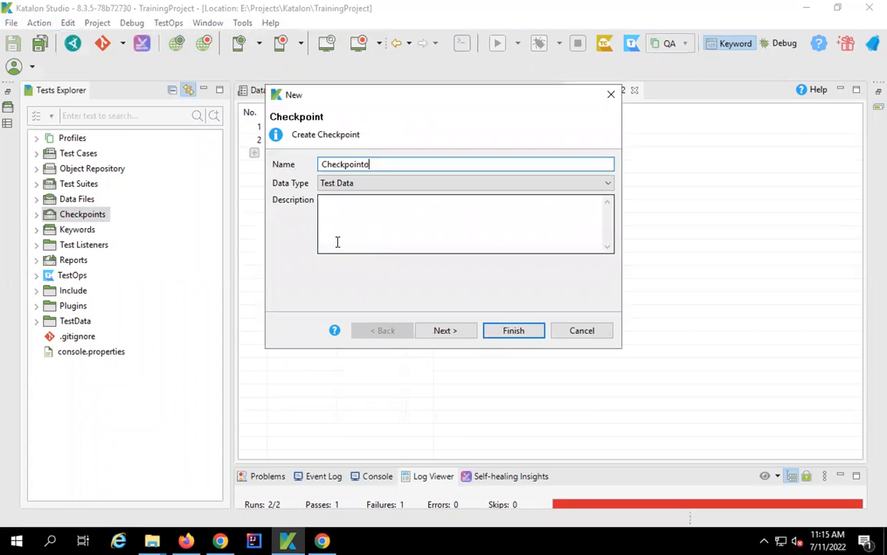
pyautogui.press('BackSpace')
pyautogui.press('BackSpace')
pyautogui.press('BackSpace')
pyautogui.write('ONE')
pyautogui.press('BackSpace')
pyautogui.press('BackSpace')
pyautogui.write('ne')
pyautogui.click(376, 185)
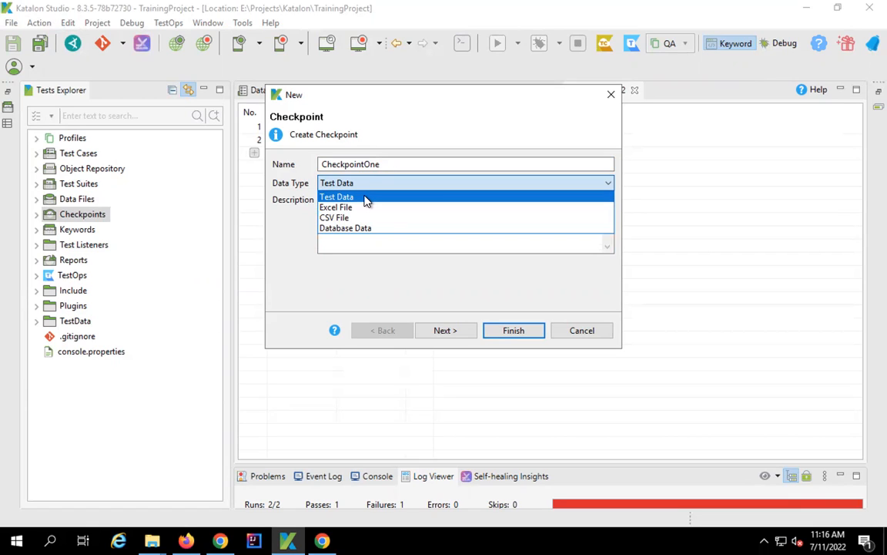
pyautogui.click(366, 198)
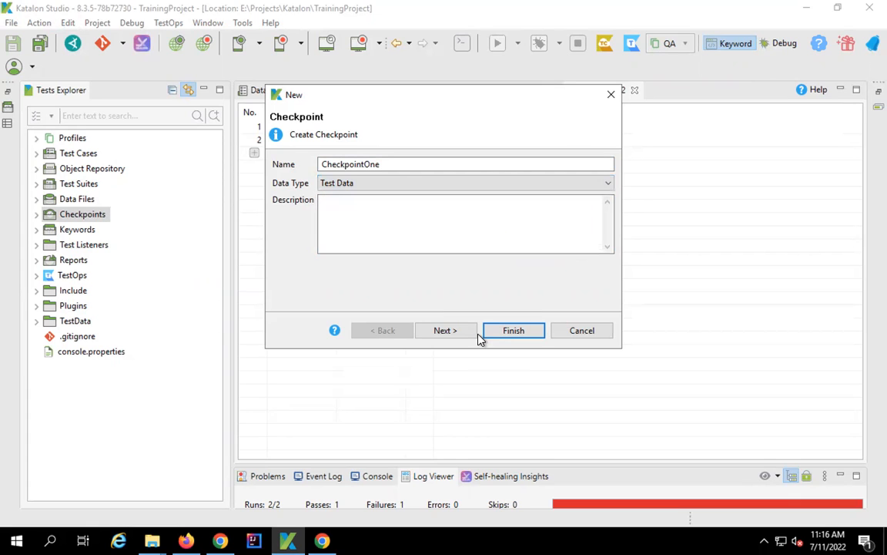
pyautogui.click(512, 331)
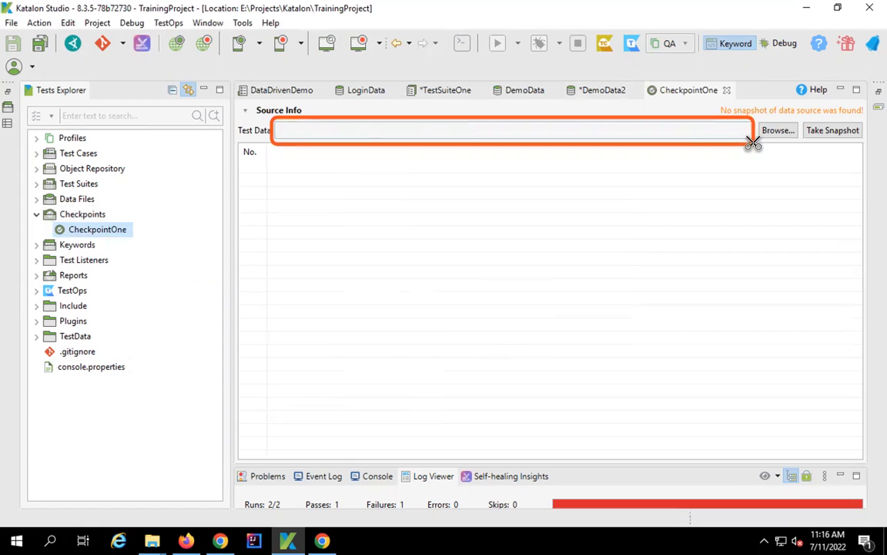
# - Set LoginData as CheckpointOne's source, take a snapshot, and tick row 1's username
pyautogui.click(778, 130)
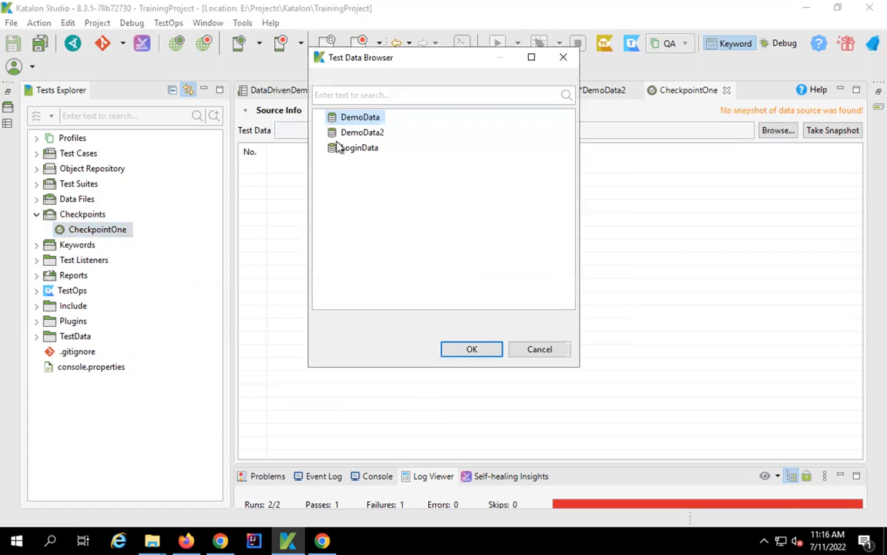
pyautogui.moveTo(324, 104); pyautogui.dragTo(418, 172)
pyautogui.click(362, 153)
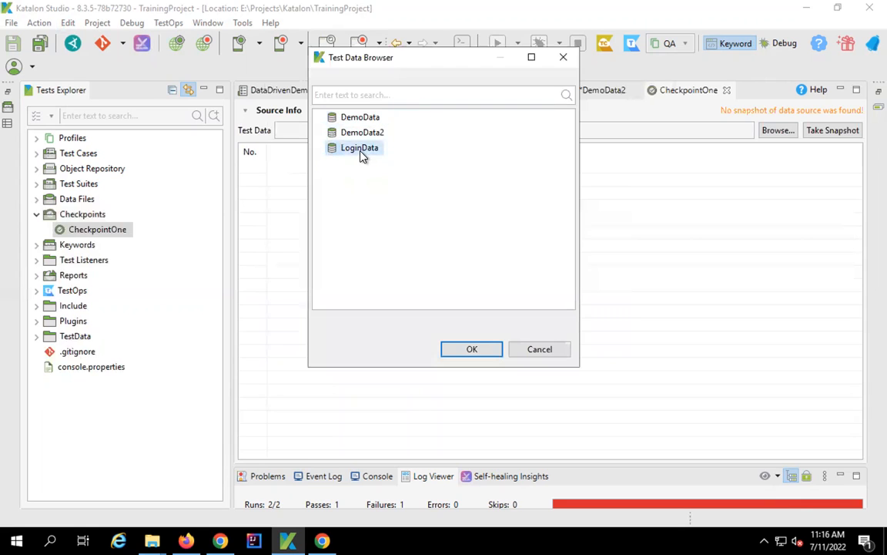
pyautogui.click(451, 353)
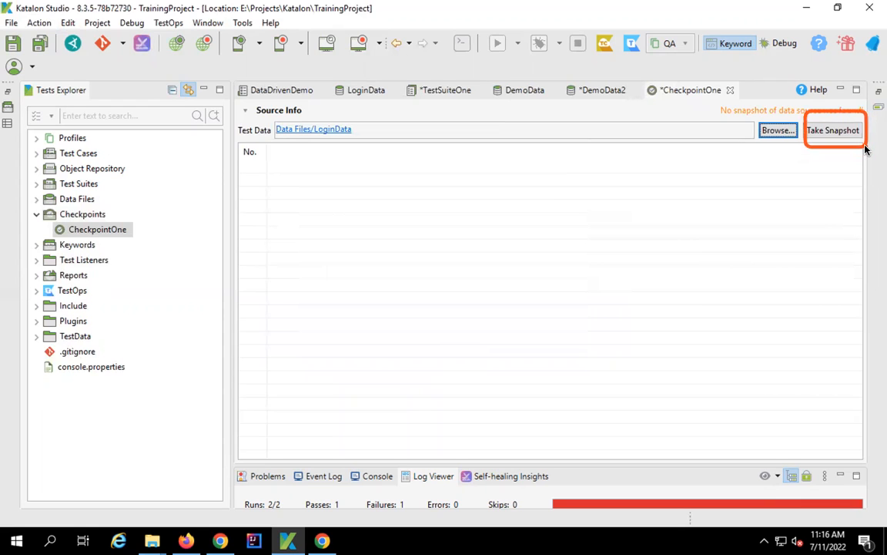
pyautogui.click(837, 132)
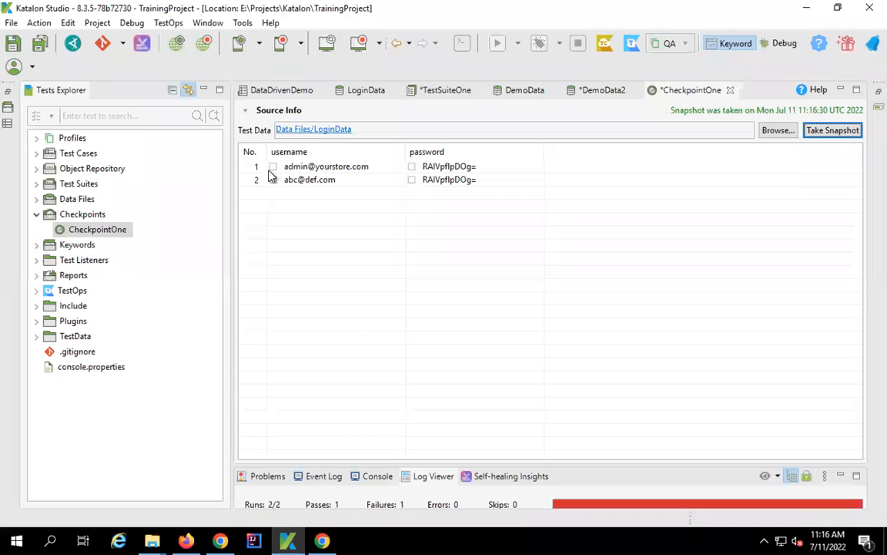
pyautogui.click(273, 166)
# - Tick row 2's username and password checkboxes in the CheckpointOne snapshot
pyautogui.click(274, 180)
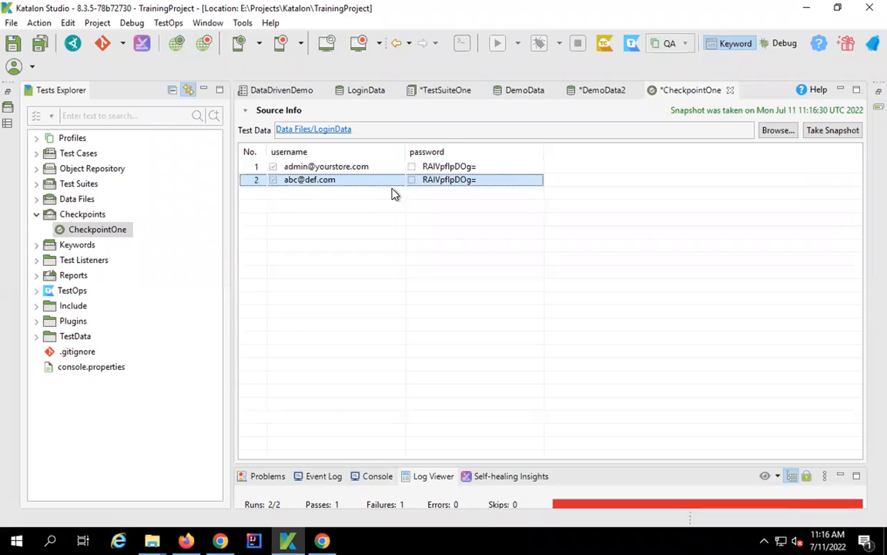
pyautogui.click(412, 179)
pyautogui.click(411, 181)
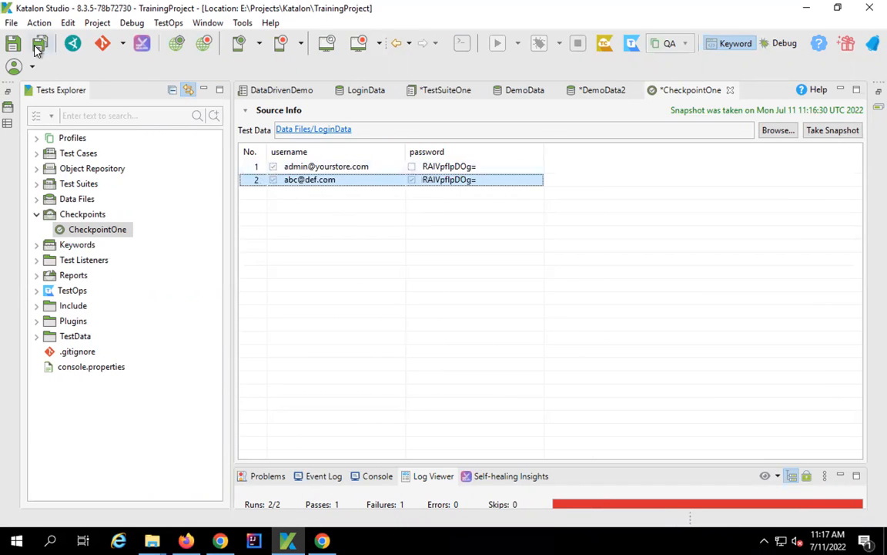
# - Save all edits and close every editor except CheckpointOne
pyautogui.click(37, 49)
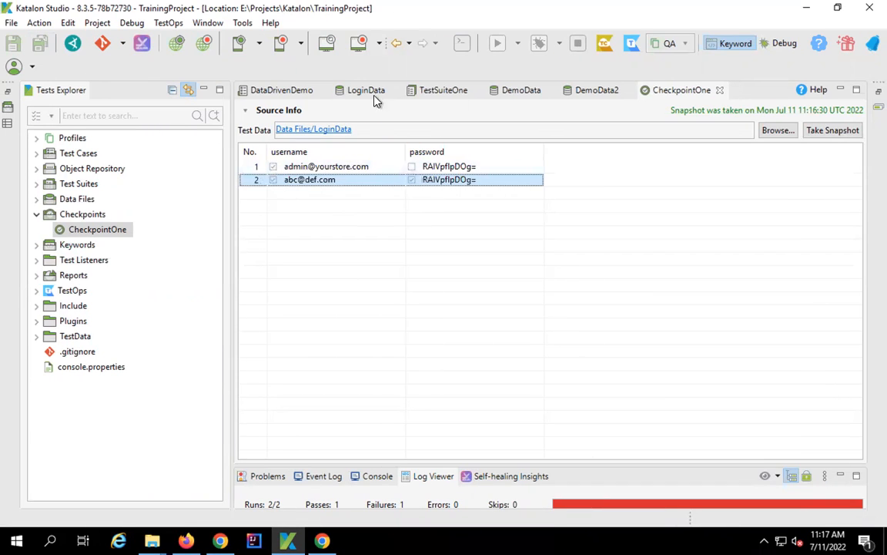
pyautogui.rightClick(675, 94)
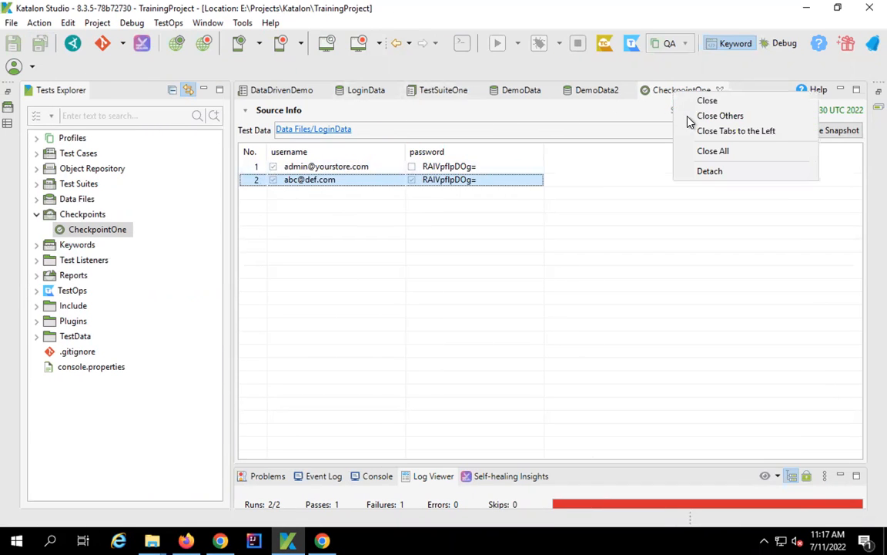
pyautogui.click(691, 115)
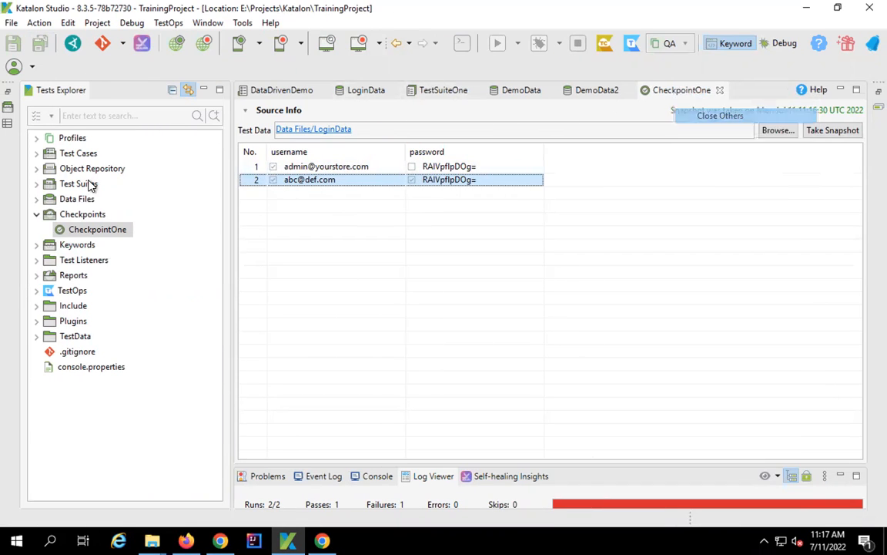
# - Create a new test case named CheckpointDemo in the DemoTests folder
pyautogui.click(36, 153)
pyautogui.rightClick(76, 172)
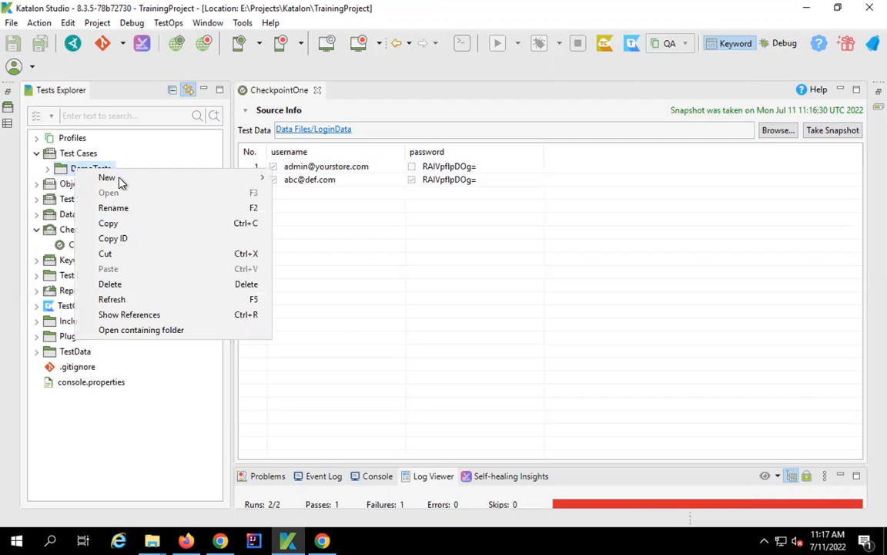
pyautogui.moveTo(120, 178)
pyautogui.click(320, 193)
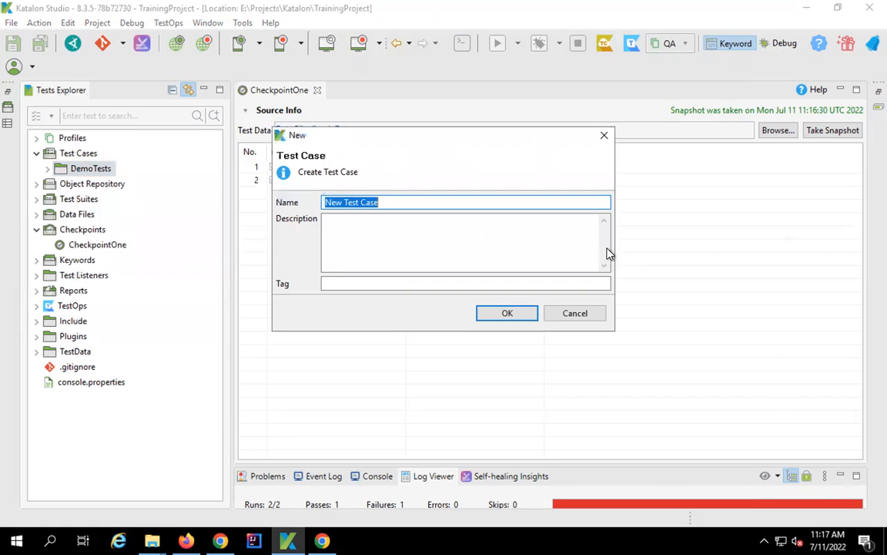
pyautogui.click(404, 202)
pyautogui.hotkey('ctrl', 'a')
pyautogui.write('CheckpointsDemo')
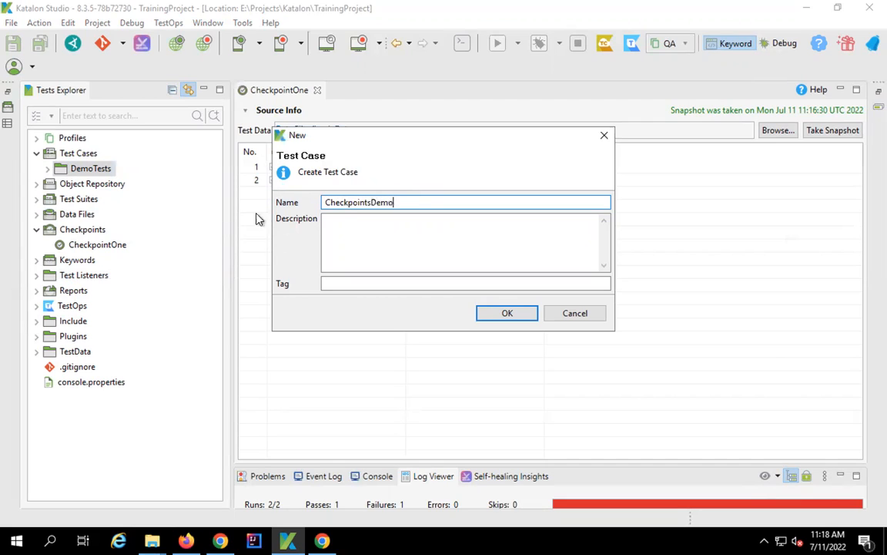
pyautogui.click(371, 202)
pyautogui.press('BackSpace')
pyautogui.click(507, 313)
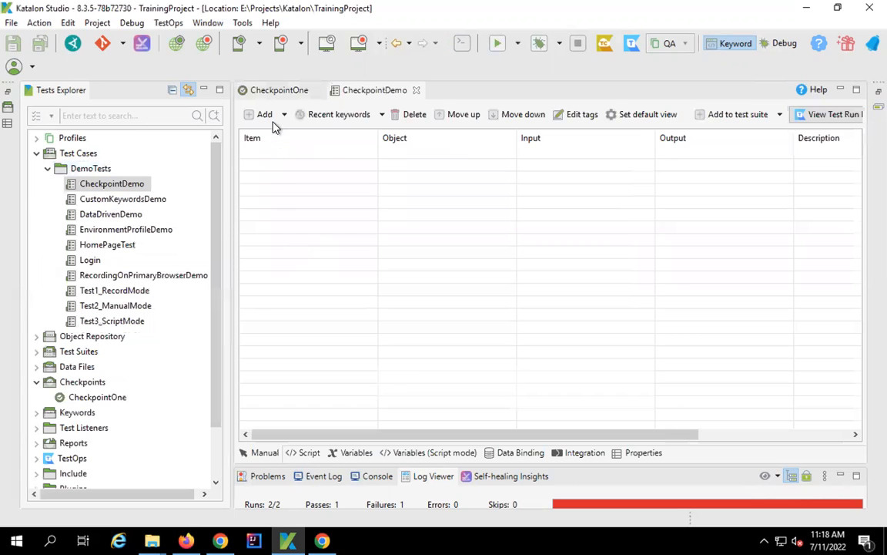
# - In the Keywords Browser, expand Built-in Keywords down to Utilities to show Verify Checkpoint
pyautogui.click(7, 108)
pyautogui.click(32, 146)
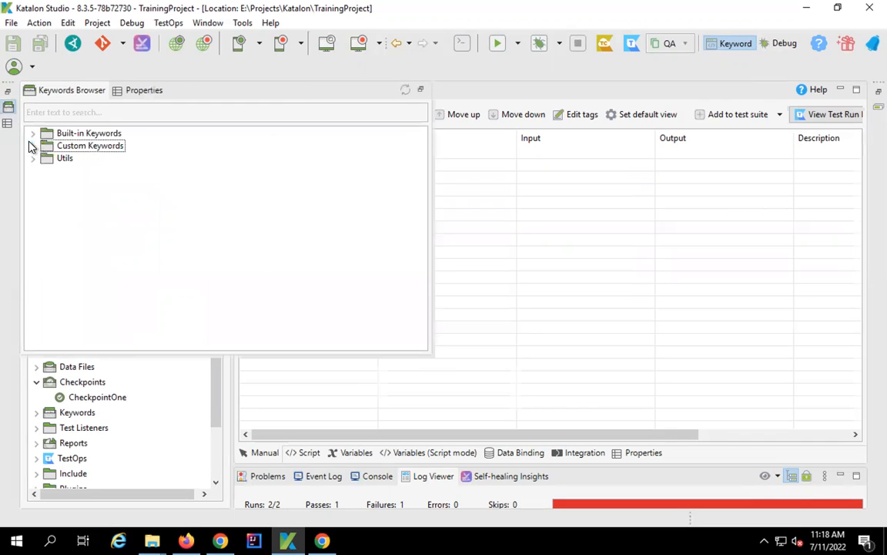
pyautogui.click(33, 135)
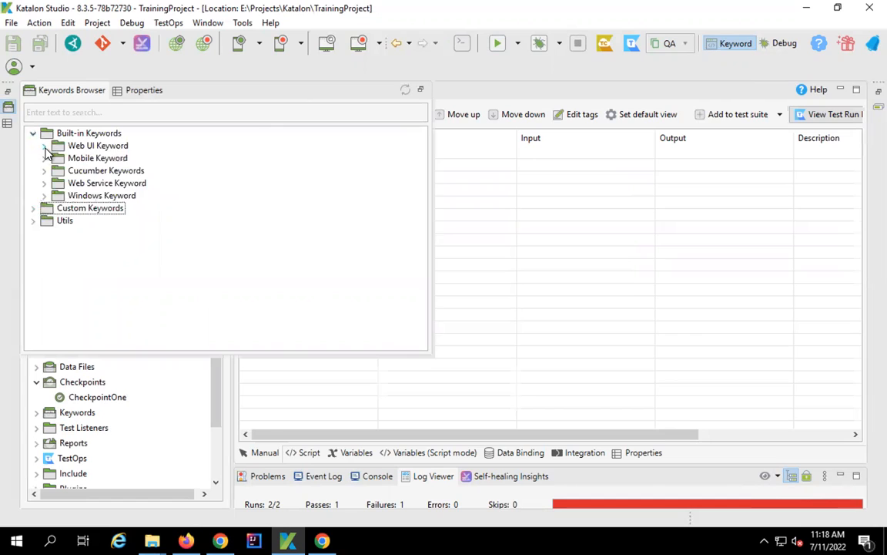
pyautogui.click(44, 146)
pyautogui.moveTo(426, 255); pyautogui.dragTo(422, 364)
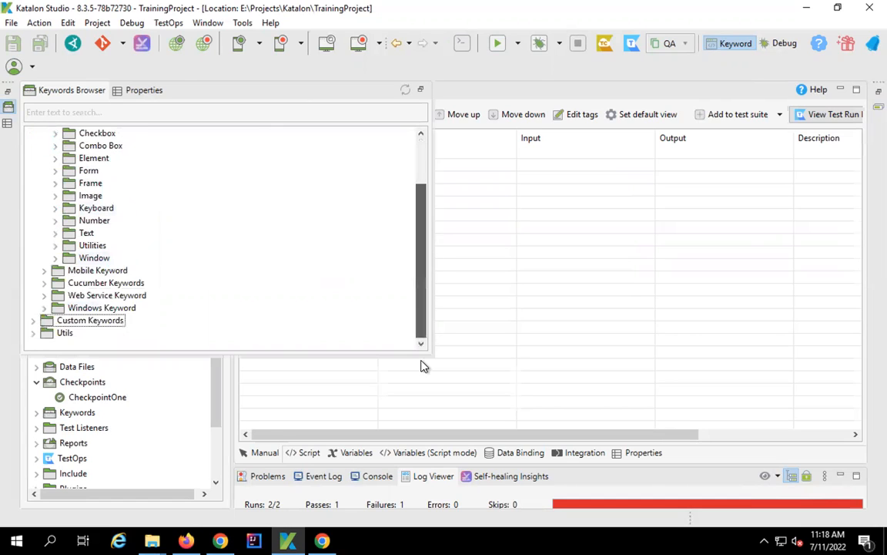
pyautogui.click(55, 245)
pyautogui.moveTo(128, 341)
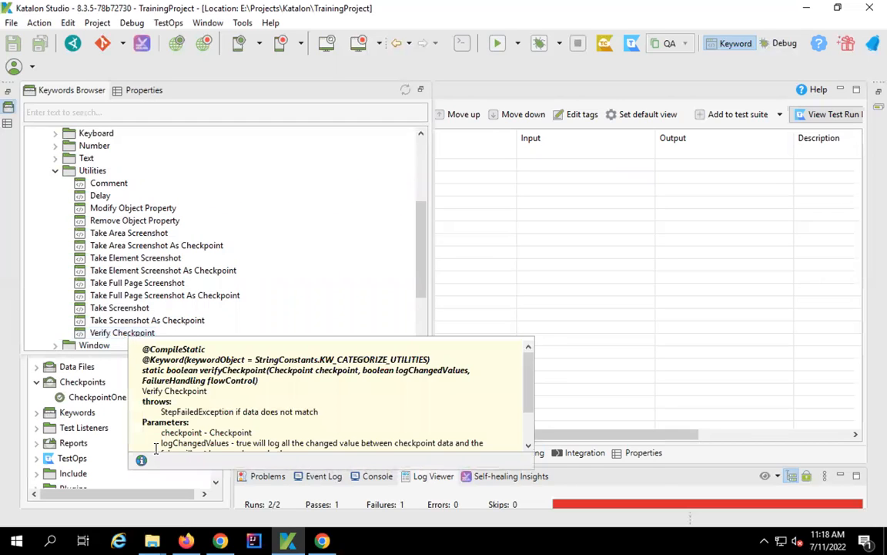
# - View the online documentation for Verify Checkpoint, then return to Katalon
pyautogui.click(141, 463)
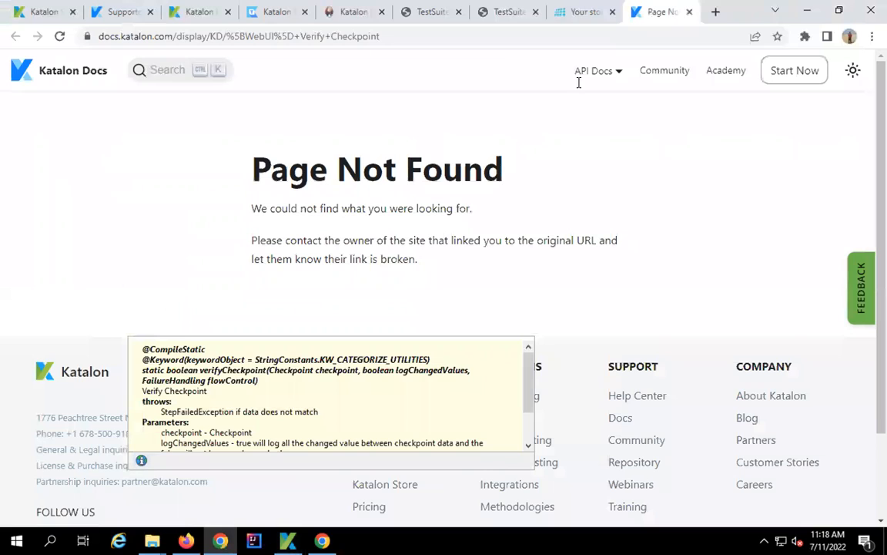
pyautogui.scroll(-1, 321, 212)
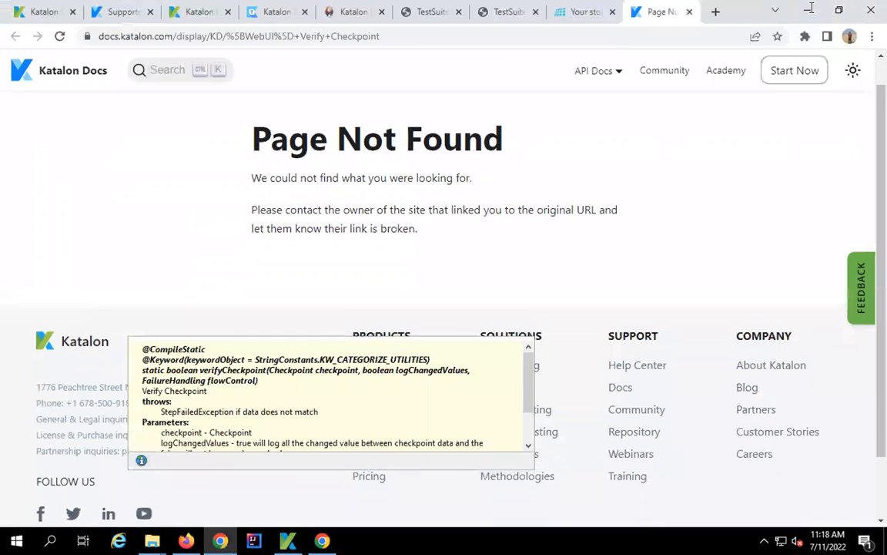
pyautogui.scroll(1, 320, 212)
pyautogui.click(807, 10)
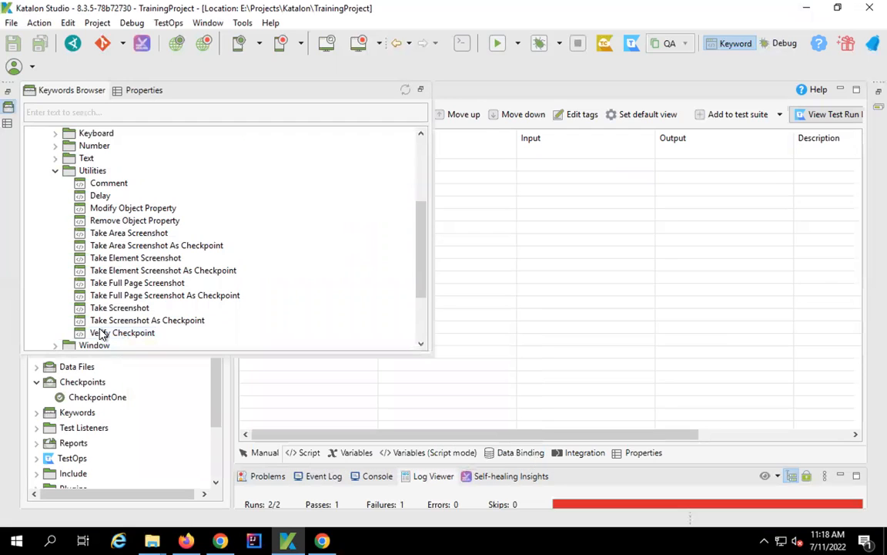
# - Add a Verify Checkpoint step to CheckpointDemo and save the test case
pyautogui.moveTo(107, 341); pyautogui.dragTo(550, 255)
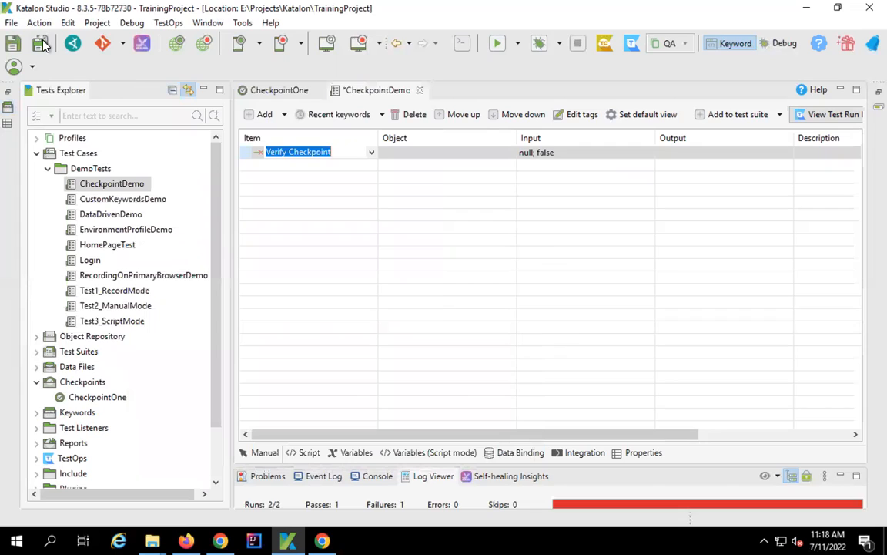
pyautogui.hotkey('ctrl', 's')
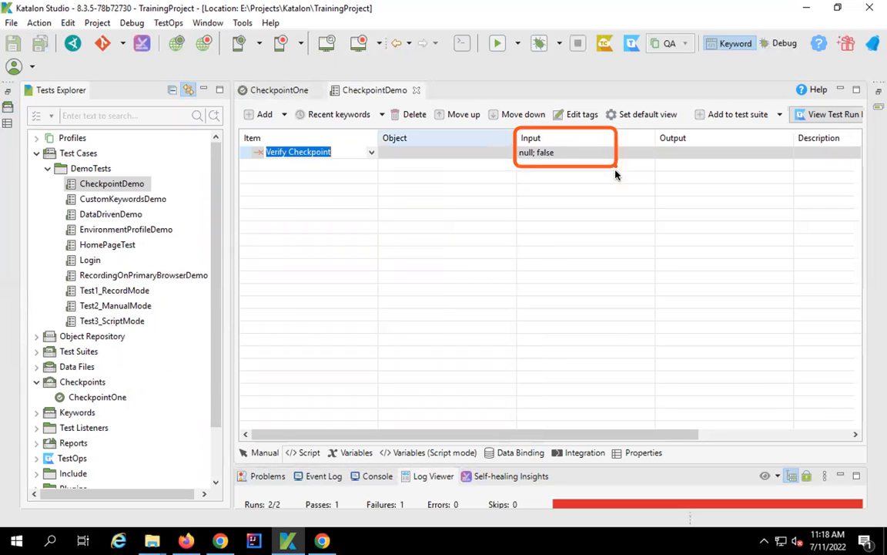
pyautogui.moveTo(614, 158); pyautogui.dragTo(622, 177)
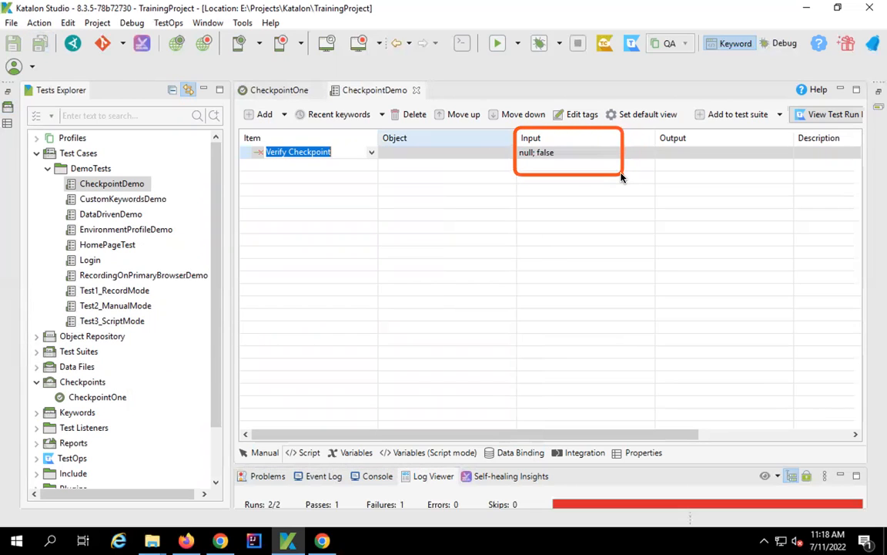
pyautogui.press('Escape')
# - Set the step's inputs to checkpoint CheckpointOne with logChangedValues true
pyautogui.click(549, 154)
pyautogui.moveTo(228, 75); pyautogui.dragTo(510, 90)
pyautogui.press('Escape')
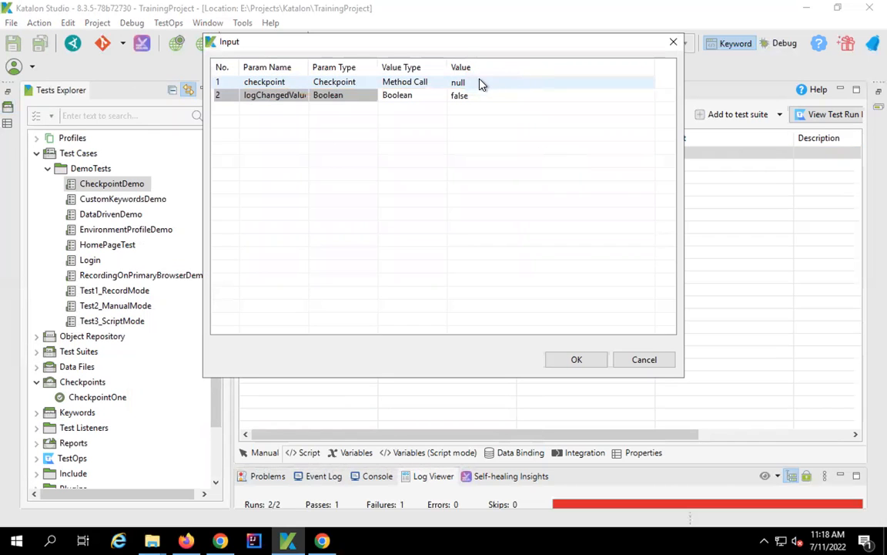
pyautogui.click(479, 83)
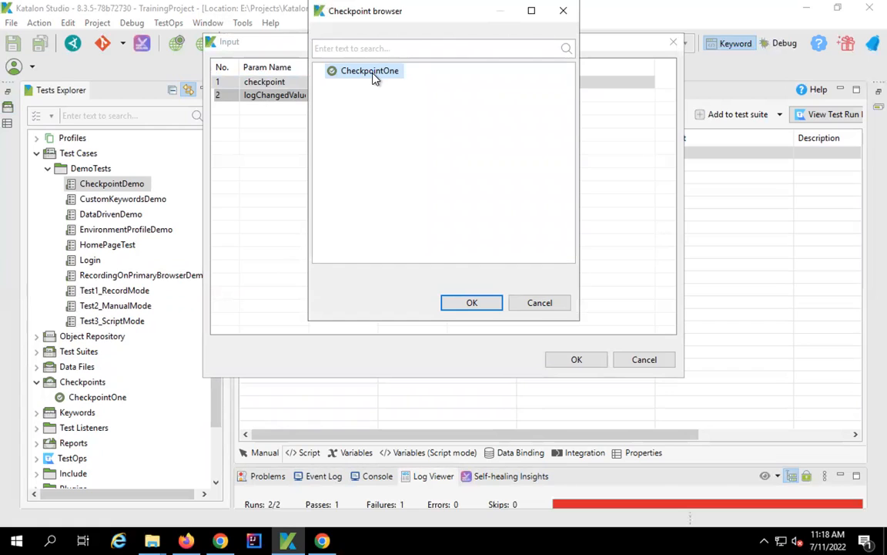
pyautogui.click(472, 304)
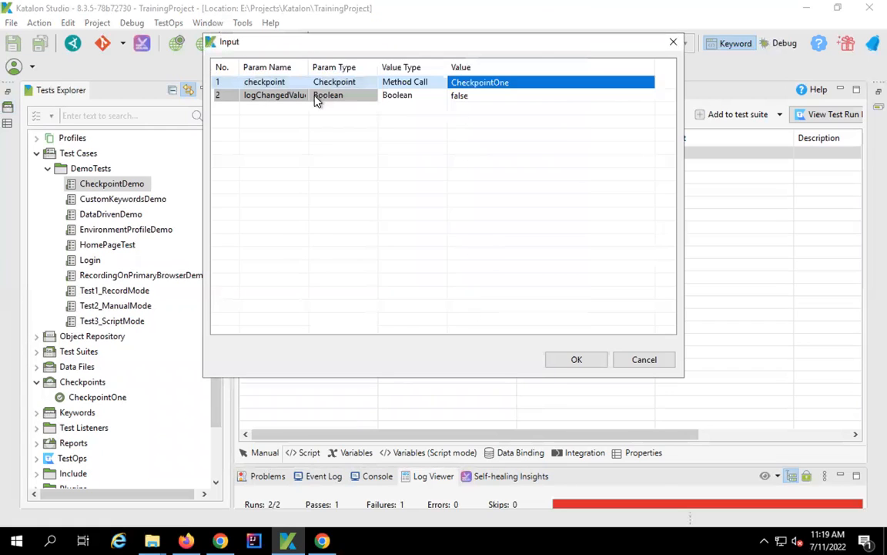
pyautogui.click(473, 101)
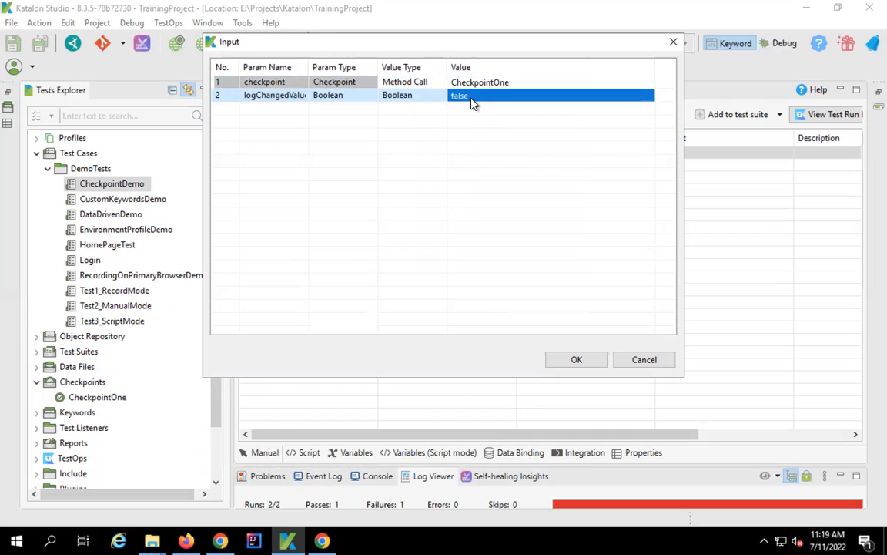
pyautogui.click(646, 94)
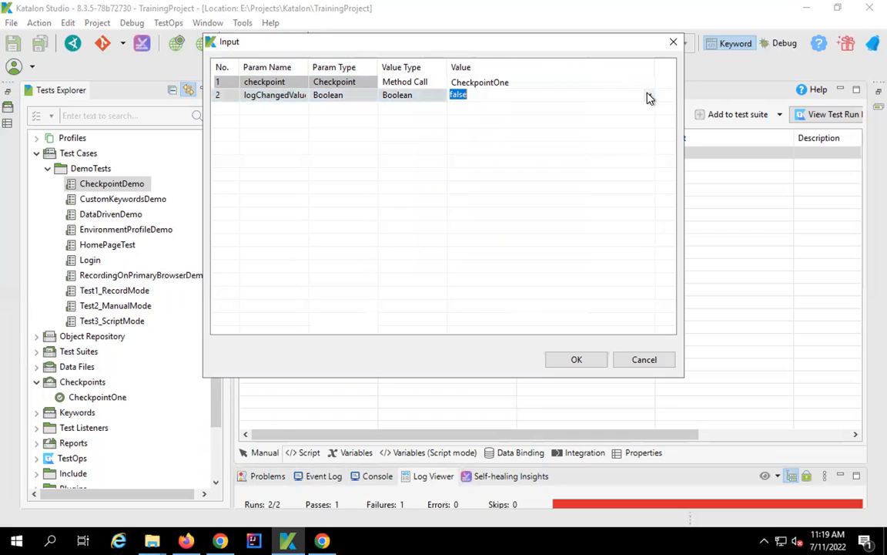
pyautogui.click(649, 98)
pyautogui.click(457, 108)
pyautogui.click(574, 361)
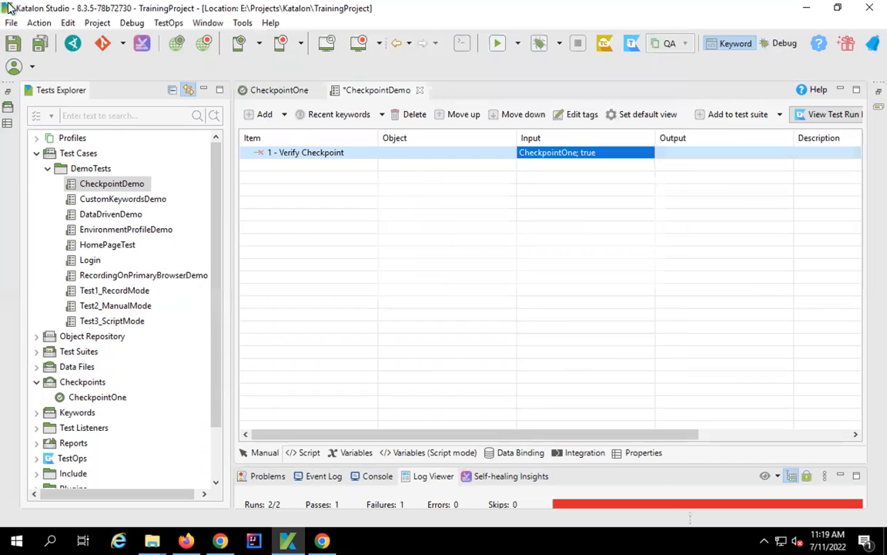
# - Save and run CheckpointDemo, then maximize the Log Viewer in table view
pyautogui.click(40, 45)
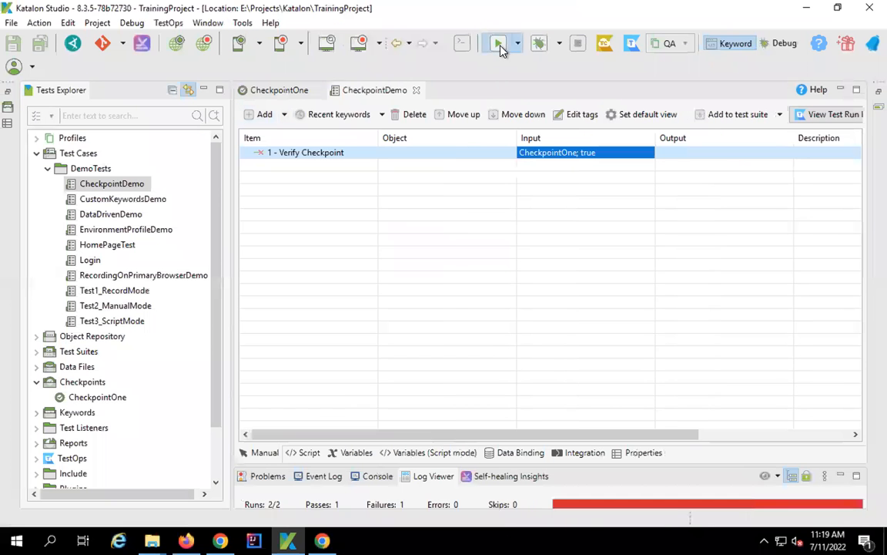
pyautogui.click(498, 46)
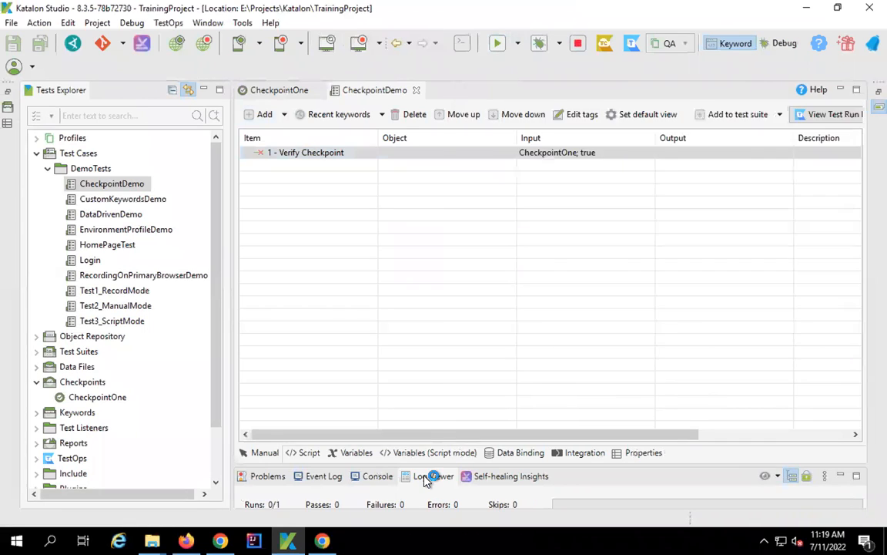
pyautogui.doubleClick(426, 477)
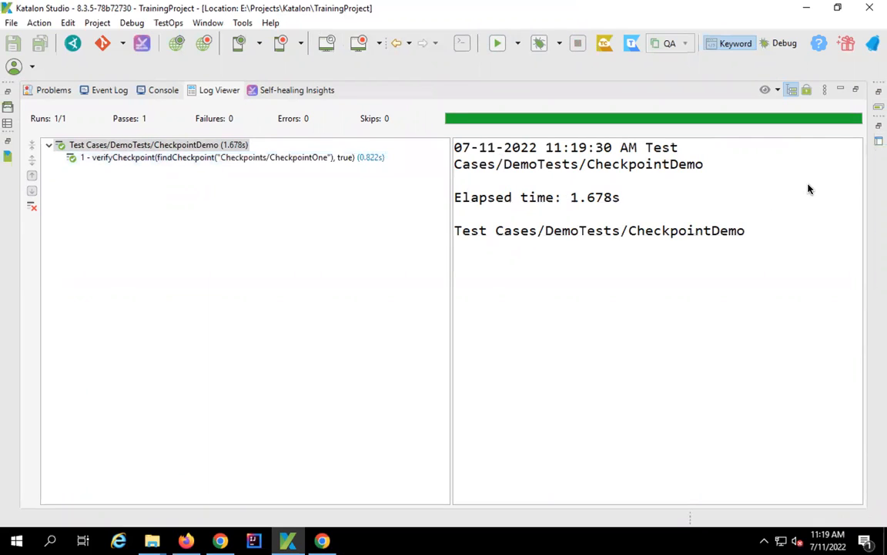
pyautogui.click(791, 90)
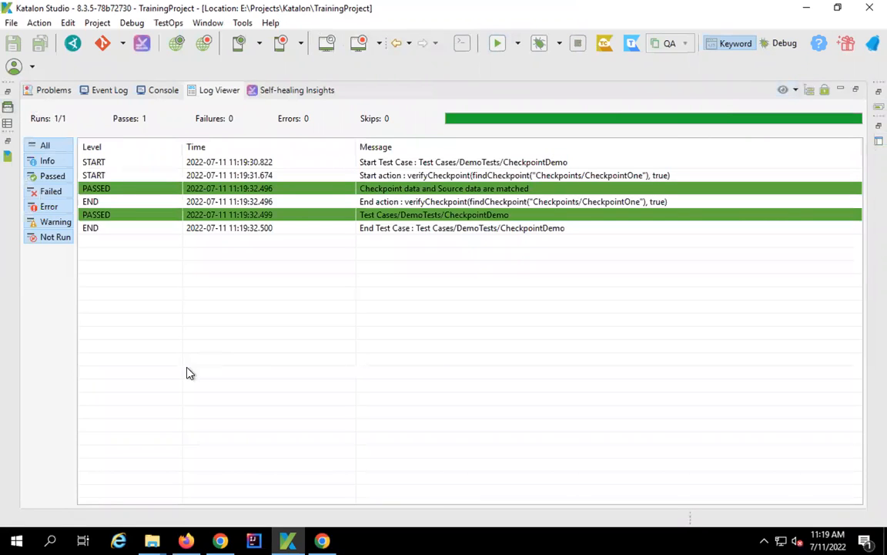
pyautogui.click(152, 537)
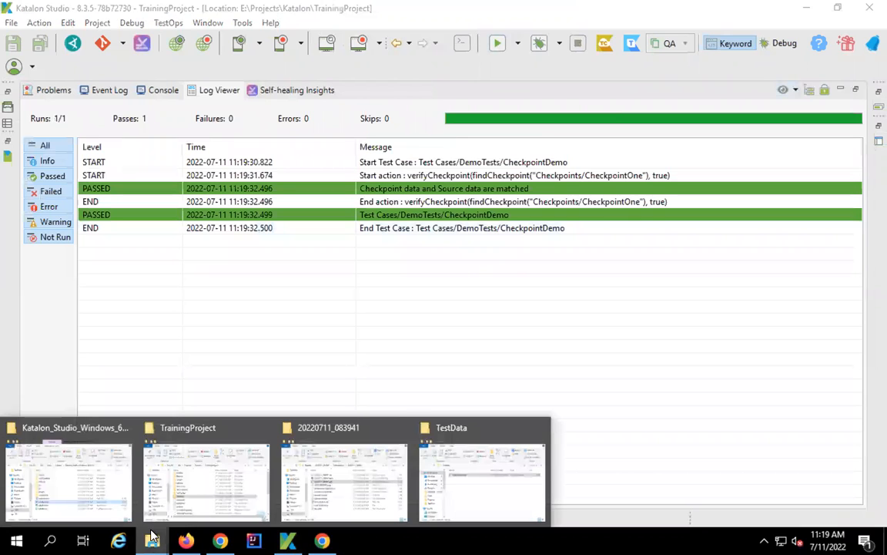
# - From the TrainingProject Explorer window, open the TestData folder and TestDataOne.xlsx
pyautogui.moveTo(164, 446)
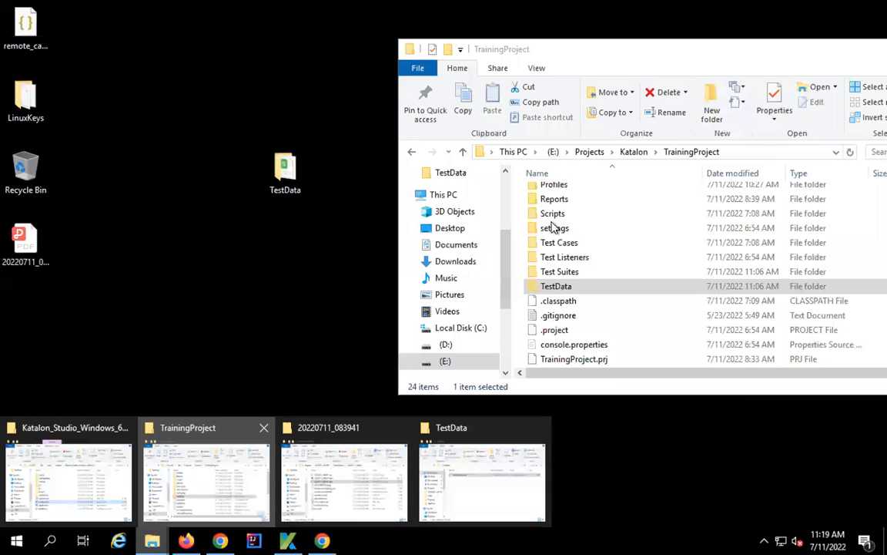
pyautogui.doubleClick(678, 286)
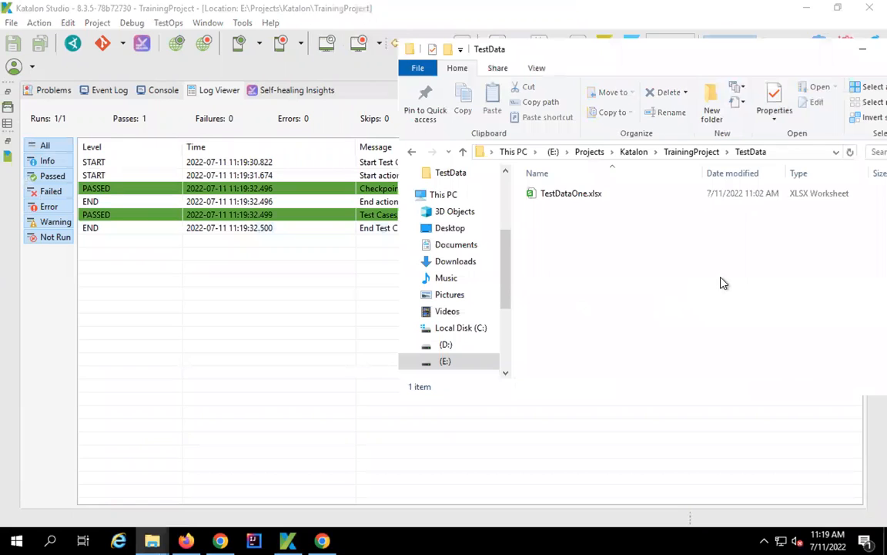
pyautogui.click(583, 193)
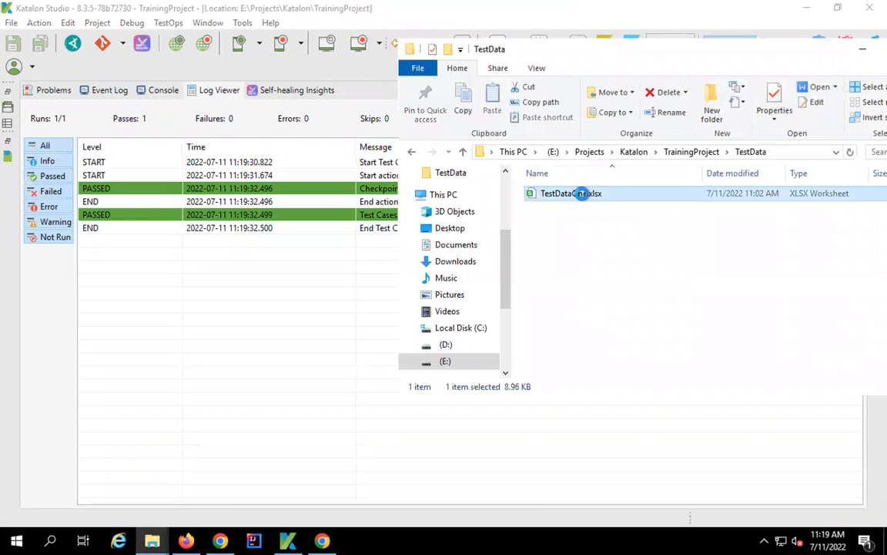
pyautogui.doubleClick(583, 193)
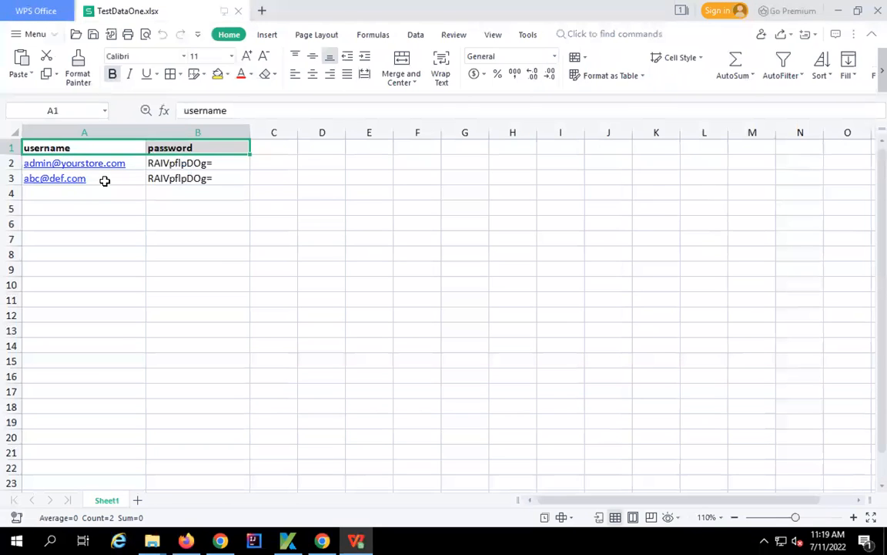
# - Replace 'abc' with '123' in A3's username, then close the workbook, saving changes
pyautogui.doubleClick(105, 179)
pyautogui.moveTo(199, 111); pyautogui.dragTo(173, 112)
pyautogui.write('123')
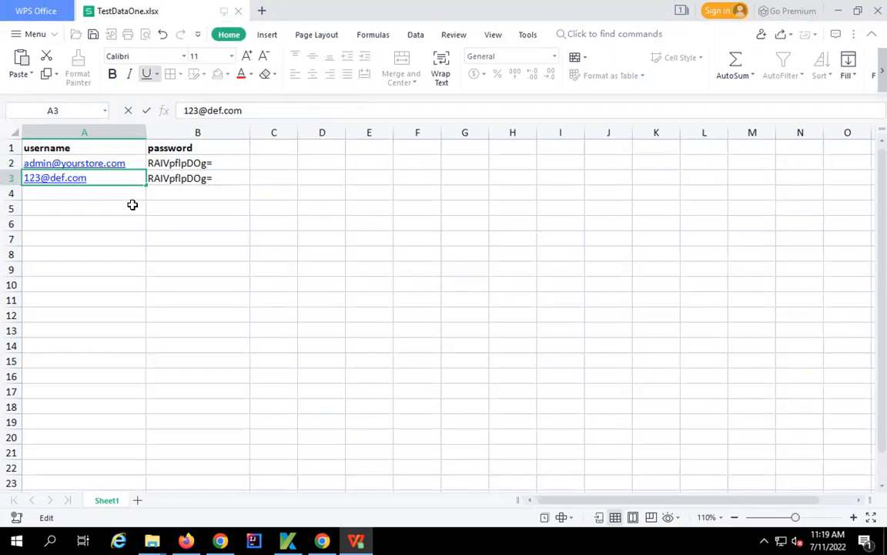
pyautogui.click(132, 204)
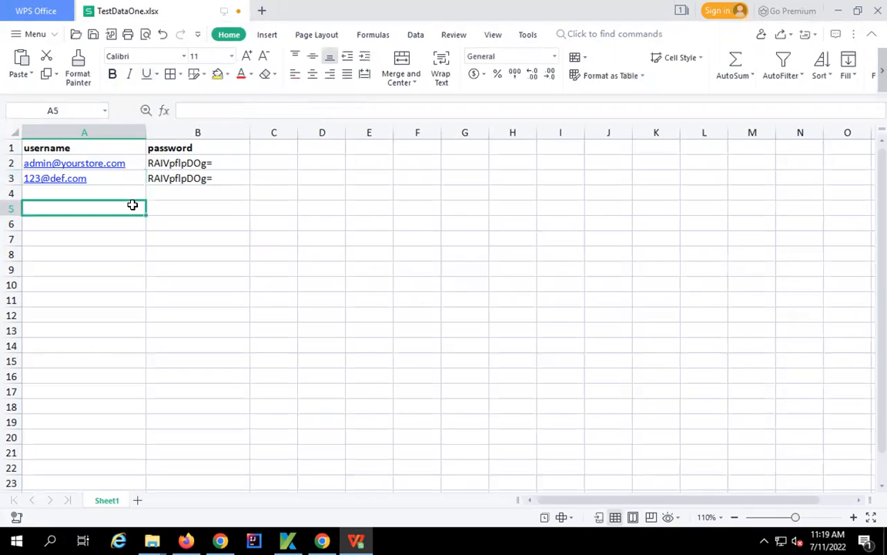
pyautogui.click(869, 12)
pyautogui.click(412, 280)
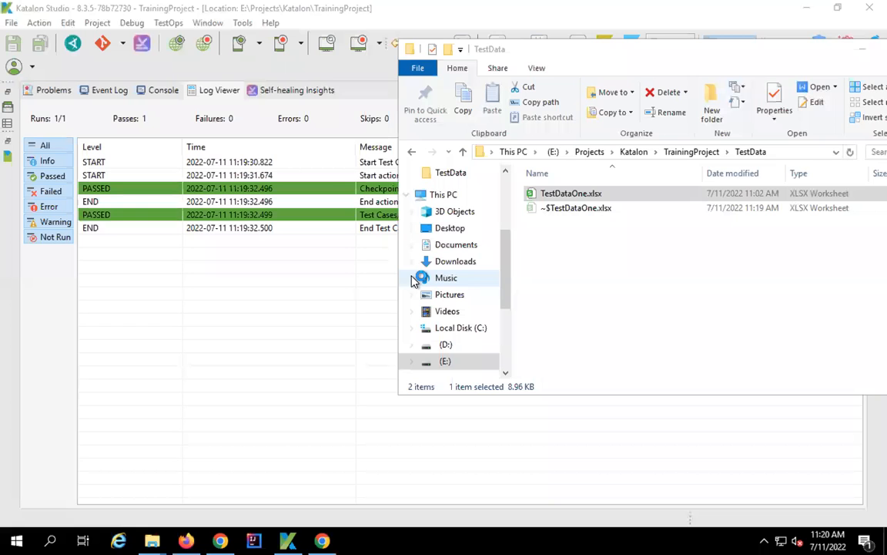
# - Rerun CheckpointDemo on the edited spreadsheet and review the failed row 2, column 1 checkpoint log
pyautogui.click(162, 264)
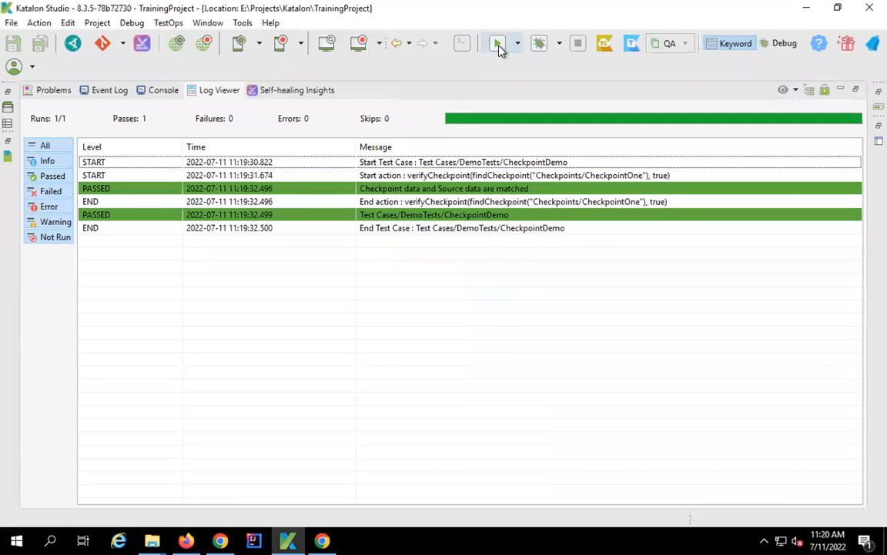
pyautogui.click(497, 44)
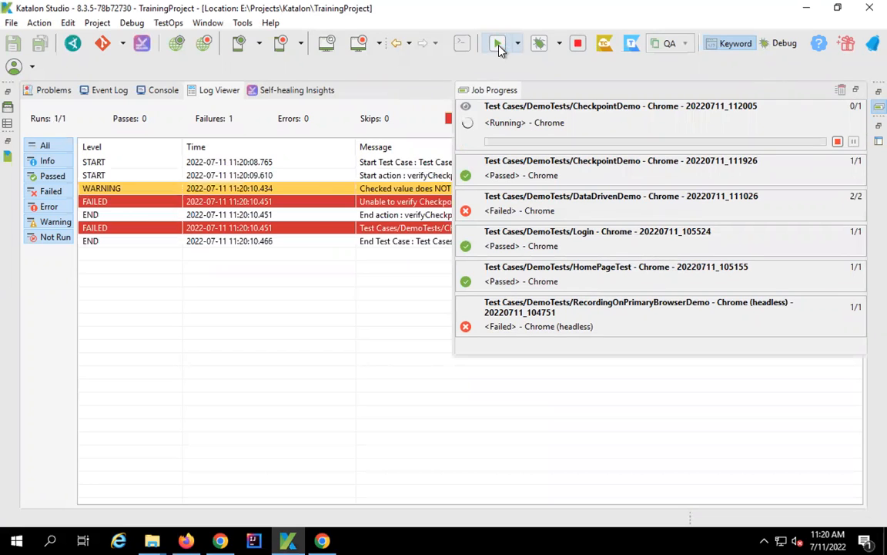
pyautogui.click(306, 241)
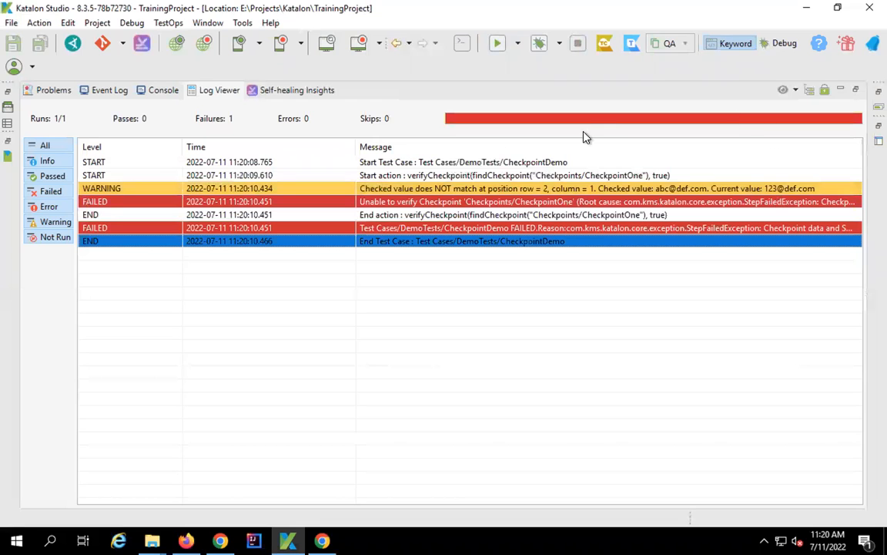
pyautogui.doubleClick(200, 90)
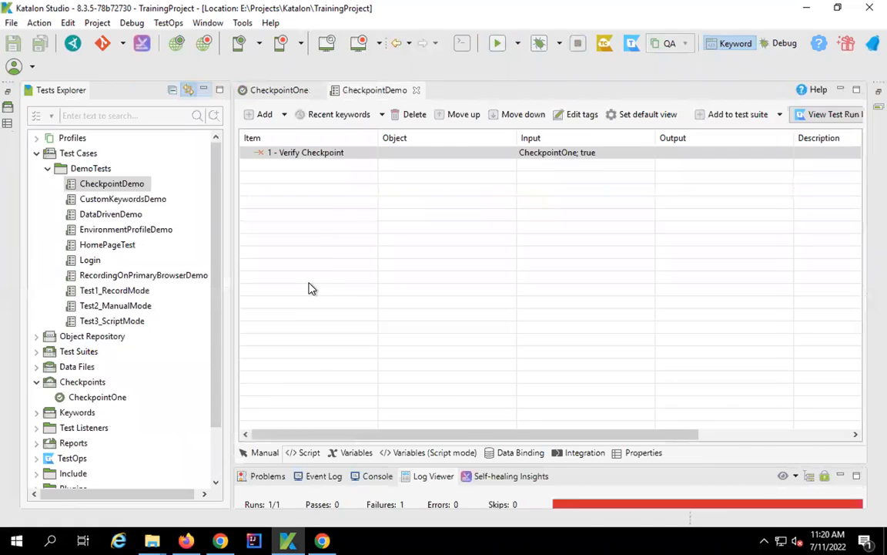
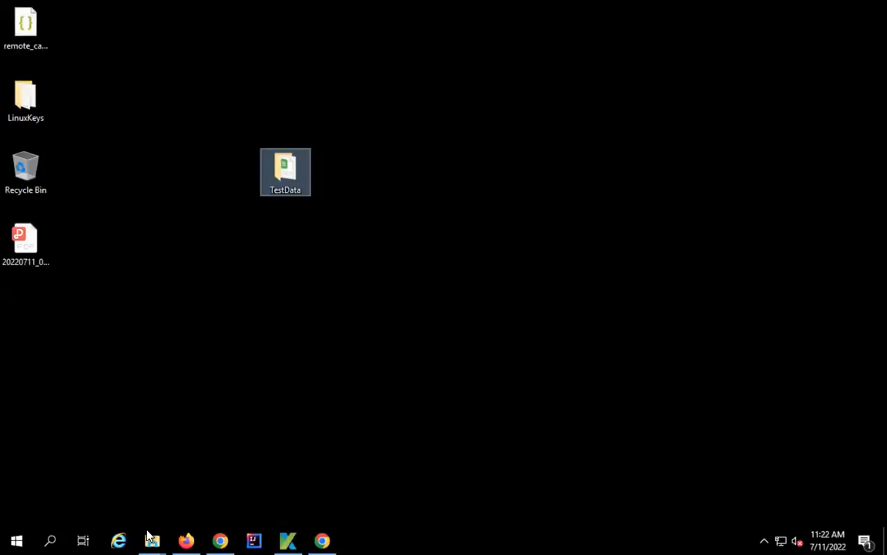
# - Browse to D:\Tools\Katalon and select the unzipped Katalon_Studio_Engine_Windows_64-8.3.0 folder
pyautogui.moveTo(152, 539)
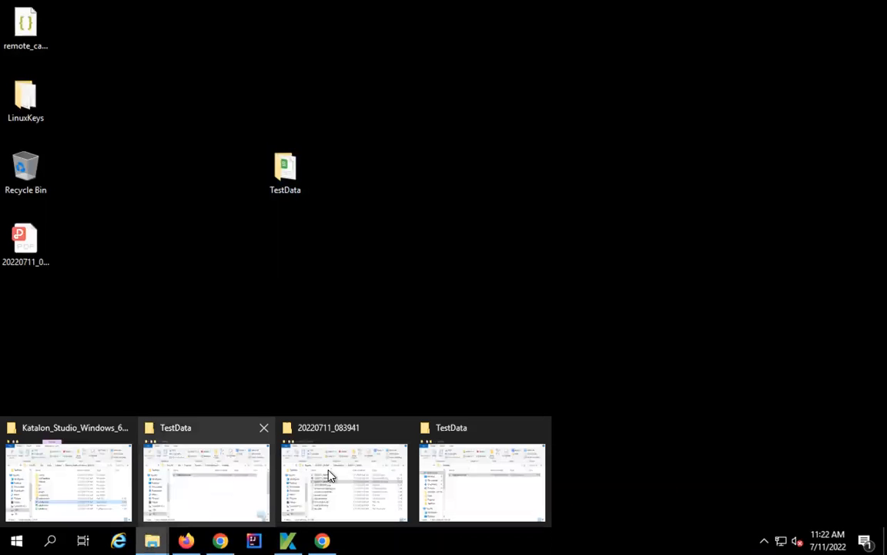
pyautogui.click(85, 479)
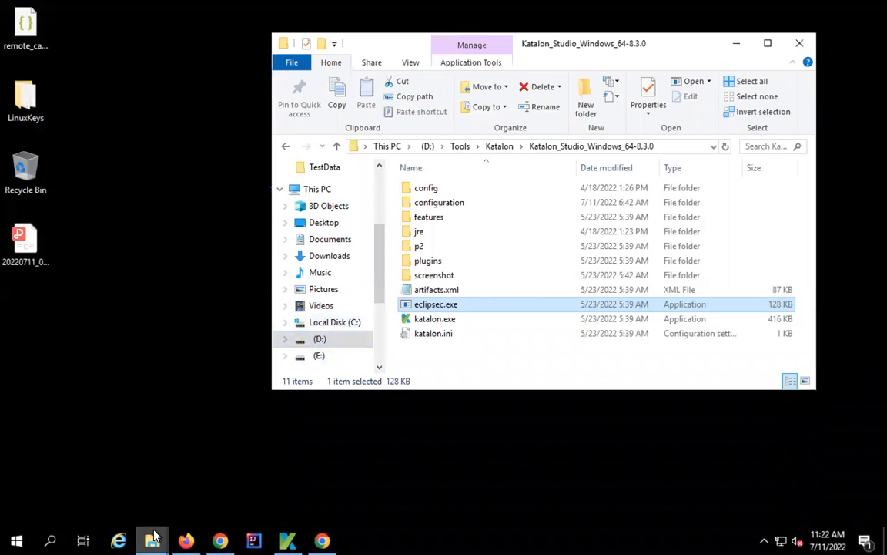
pyautogui.moveTo(156, 537)
pyautogui.click(181, 496)
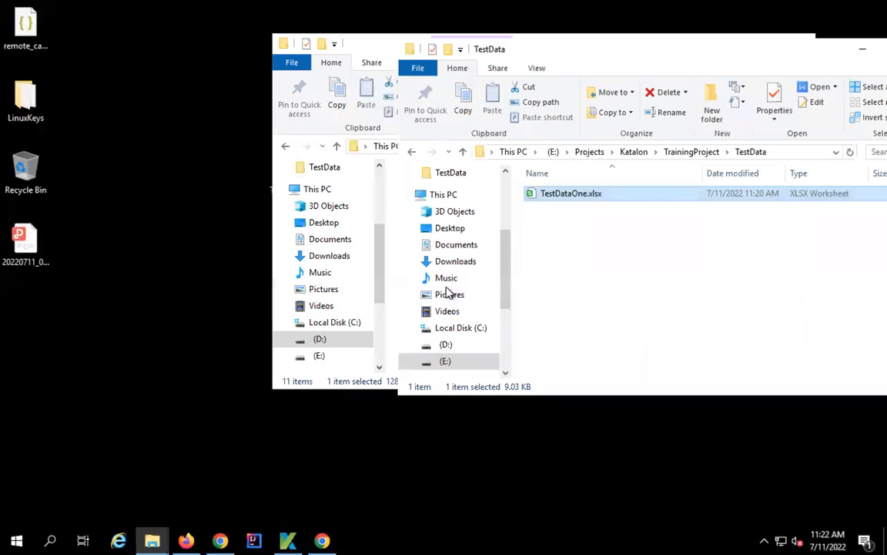
pyautogui.click(450, 344)
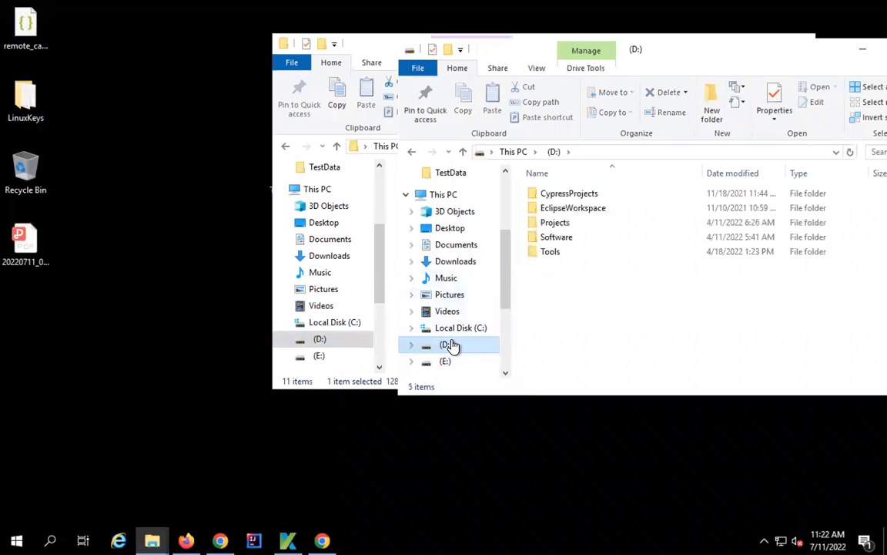
pyautogui.doubleClick(544, 253)
pyautogui.doubleClick(554, 194)
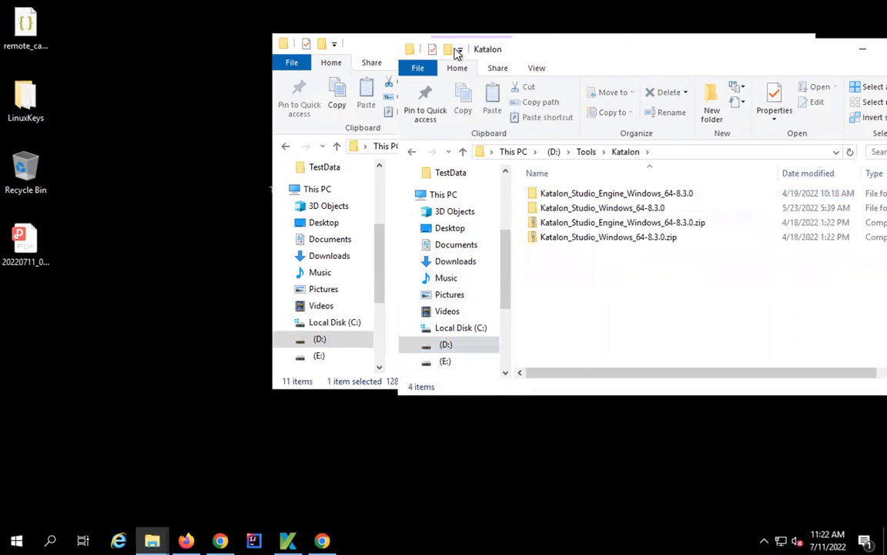
pyautogui.moveTo(639, 55); pyautogui.dragTo(454, 51)
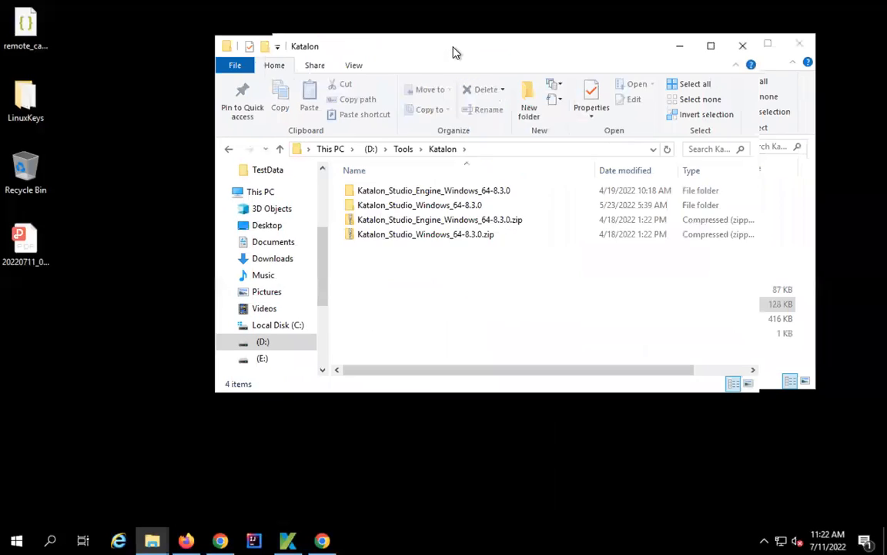
pyautogui.click(439, 221)
pyautogui.click(462, 190)
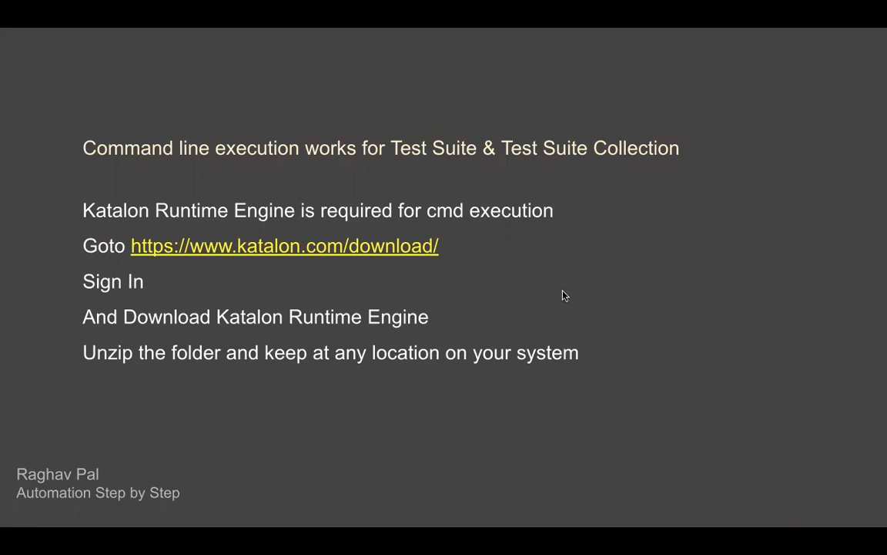
# - Advance to the Command Line Runs slide, reveal Step 1 on Build CMD, and return to Katalon Studio
pyautogui.press('Right')
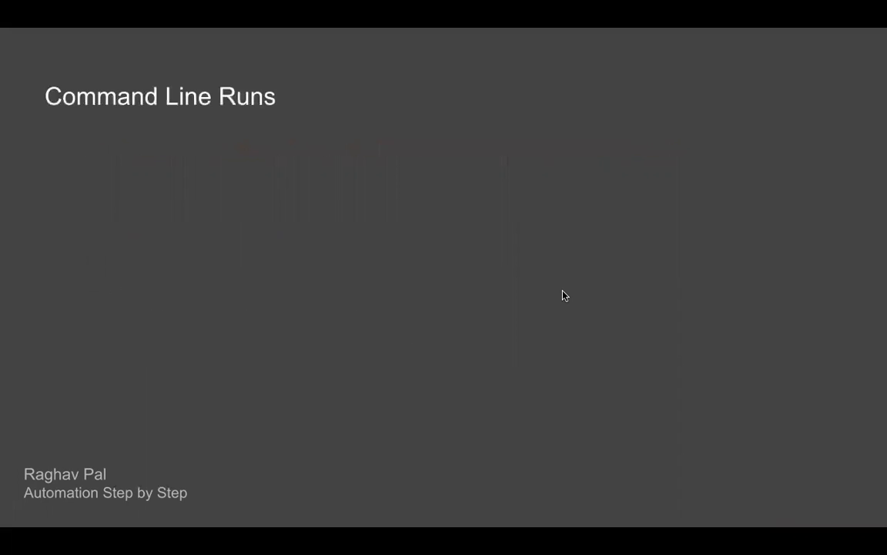
pyautogui.press('Right')
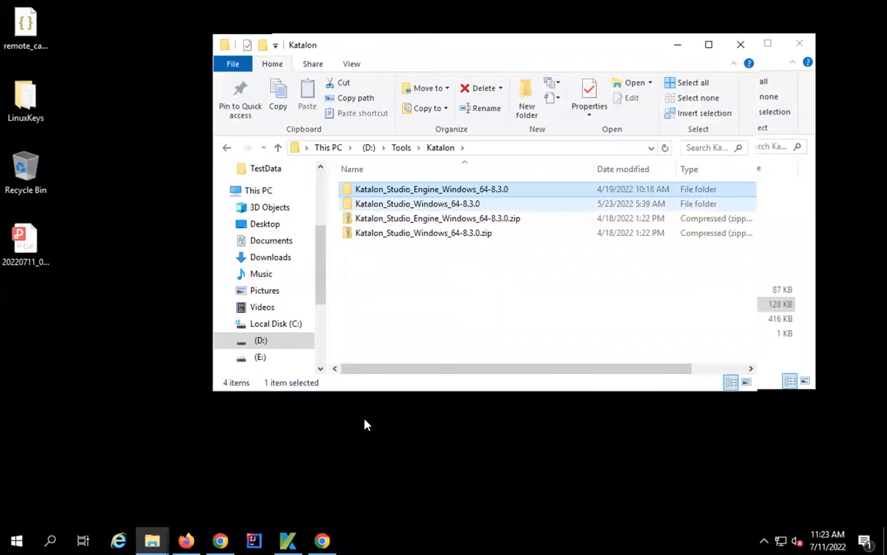
pyautogui.click(286, 539)
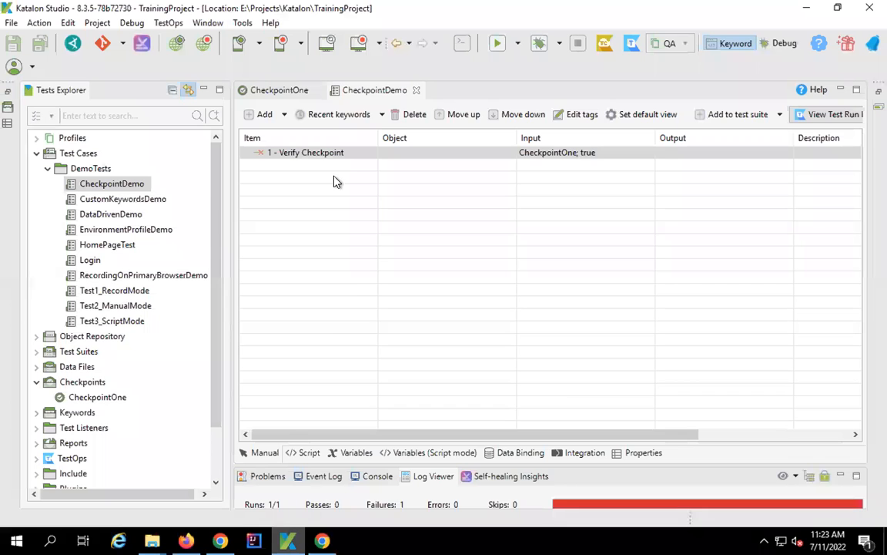
# - Close the CheckpointDemo and CheckpointOne editors and collapse the project tree
pyautogui.click(414, 90)
pyautogui.click(316, 91)
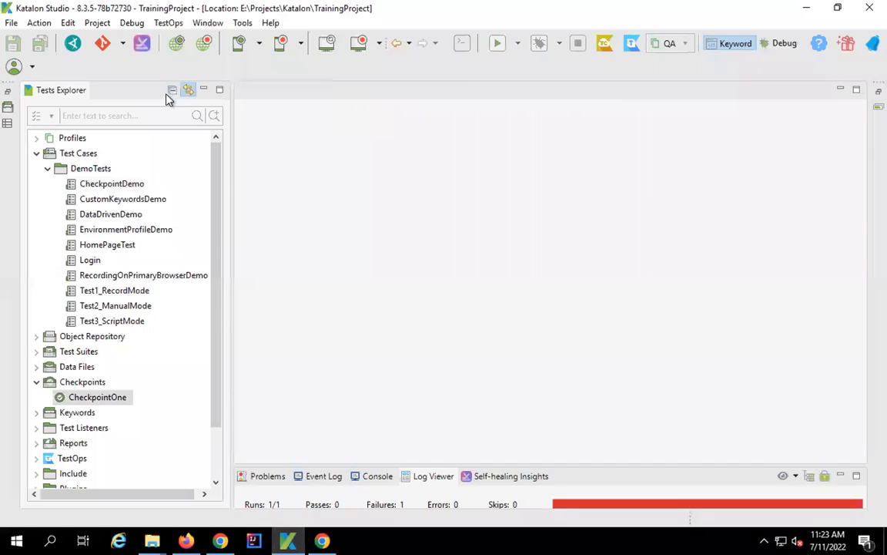
pyautogui.click(173, 91)
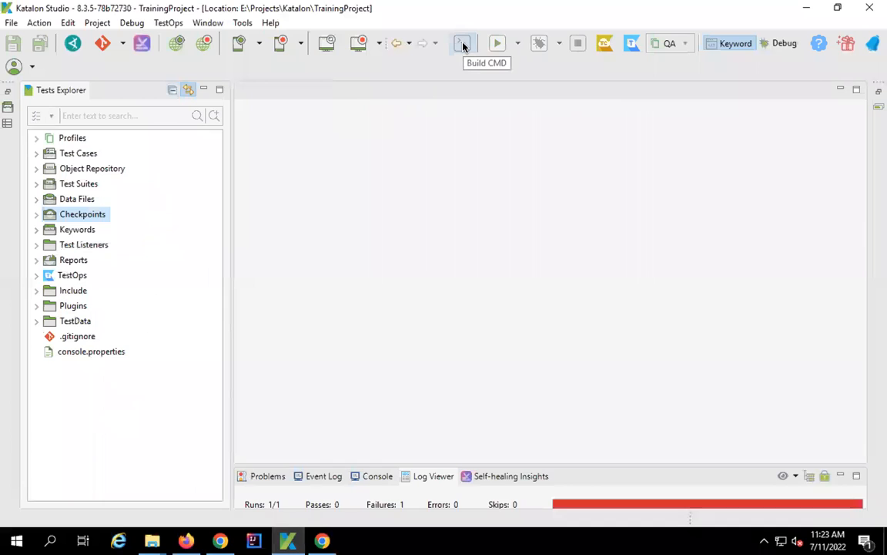
# - Start Build CMD and choose TestSuiteOne as the test suite to run
pyautogui.click(463, 47)
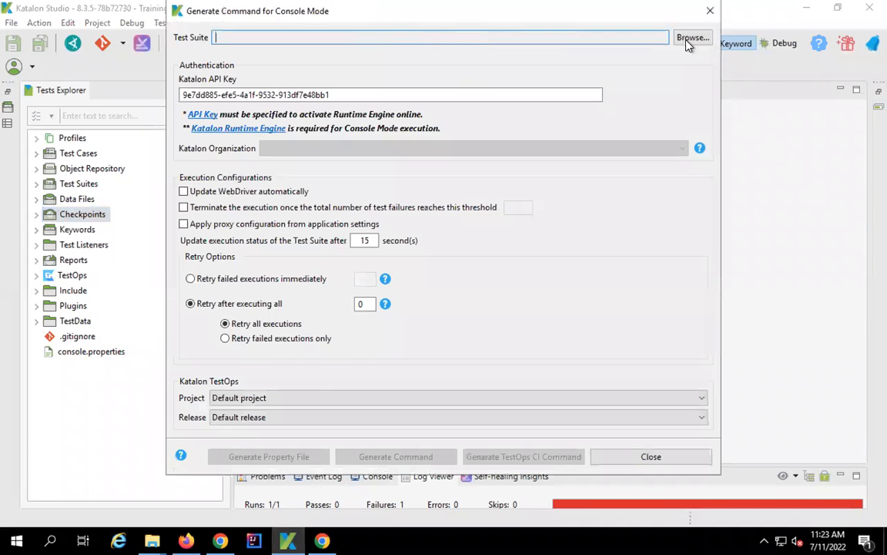
pyautogui.click(691, 38)
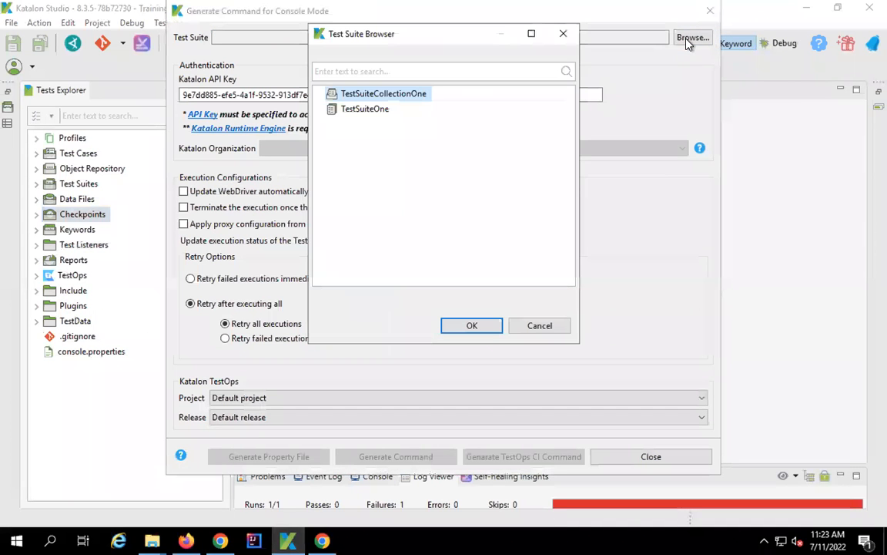
pyautogui.click(366, 110)
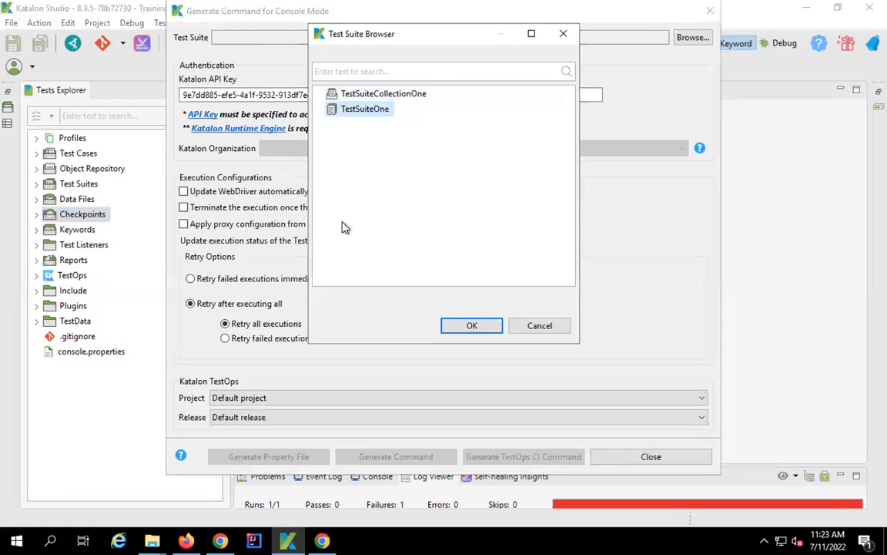
pyautogui.click(469, 325)
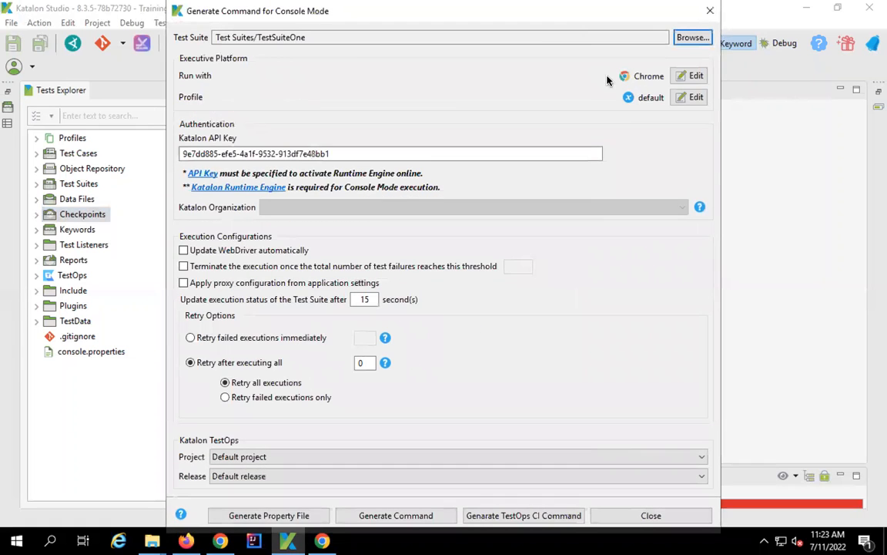
# - Confirm the run uses Chrome and the default execution profile, leaving both unchanged
pyautogui.moveTo(596, 67); pyautogui.dragTo(676, 125)
pyautogui.press('Escape')
pyautogui.click(693, 75)
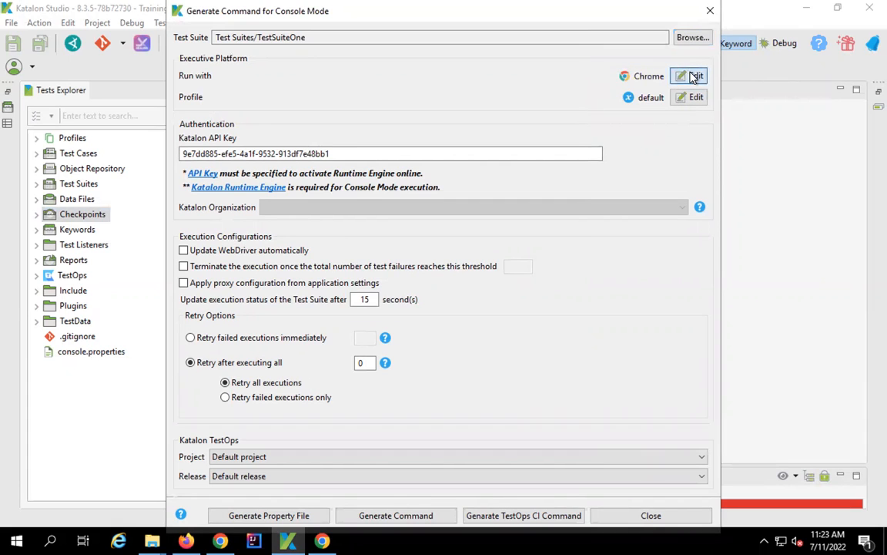
pyautogui.click(537, 333)
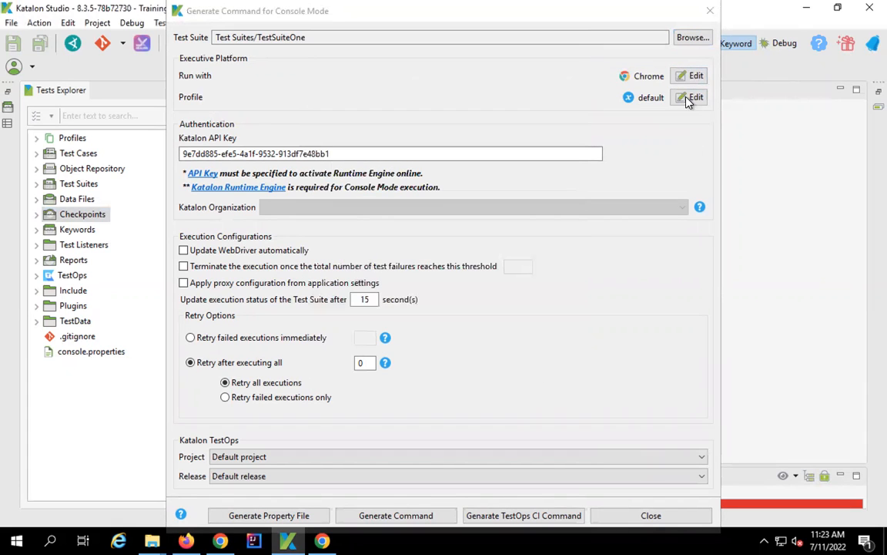
pyautogui.click(689, 100)
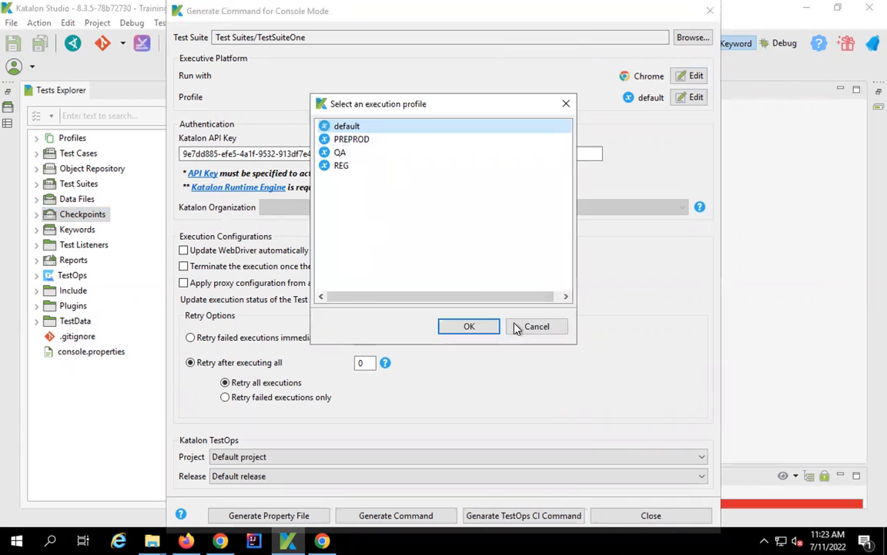
pyautogui.click(536, 326)
# - Check the API key field and generate the katalonc command for TestSuiteOne
pyautogui.moveTo(339, 153); pyautogui.dragTo(177, 149)
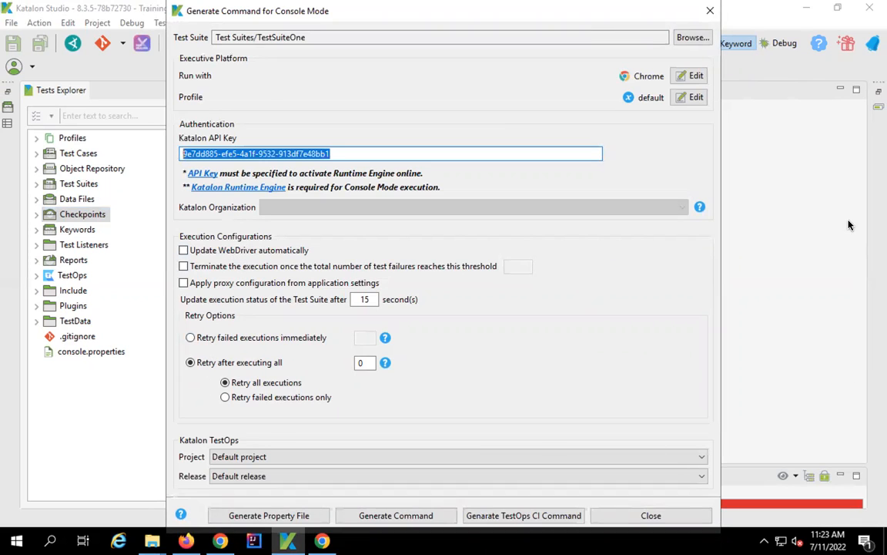
pyautogui.moveTo(176, 430); pyautogui.dragTo(699, 499)
pyautogui.moveTo(176, 432); pyautogui.dragTo(626, 398)
pyautogui.press('Escape')
pyautogui.moveTo(343, 494); pyautogui.dragTo(458, 527)
pyautogui.press('Escape')
pyautogui.click(426, 517)
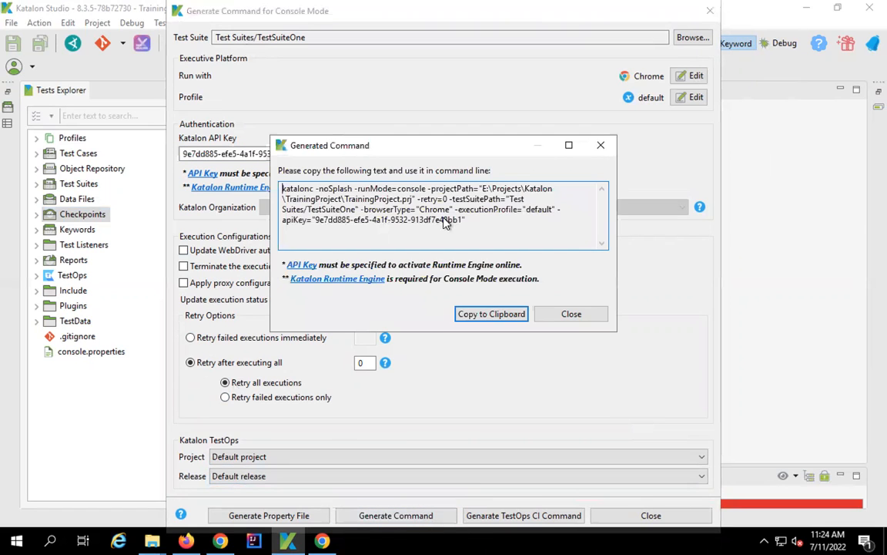
# - Select the entire generated katalonc command text in the dialog
pyautogui.moveTo(493, 221); pyautogui.dragTo(250, 153)
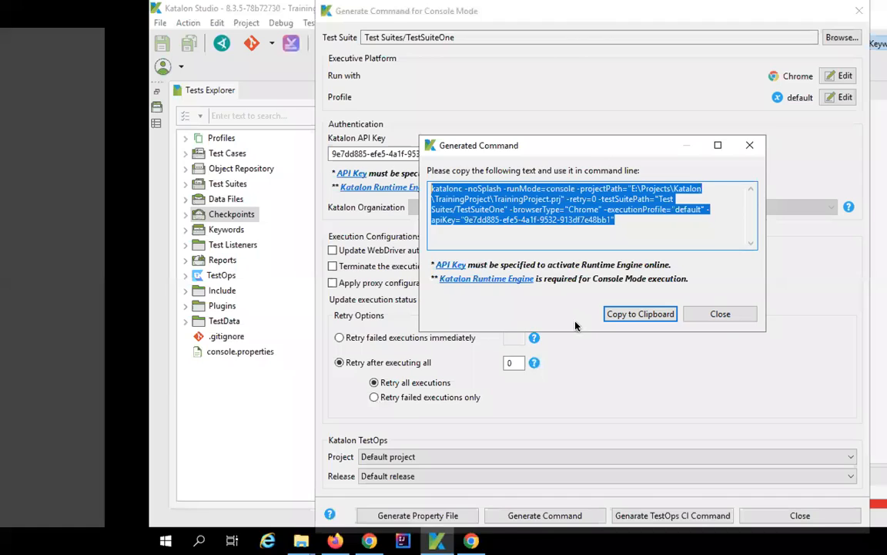
pyautogui.press('super')
# - Launch an Administrator Command Prompt by searching 'cmd', and open Terminal via 'ter'
pyautogui.write('cmd')
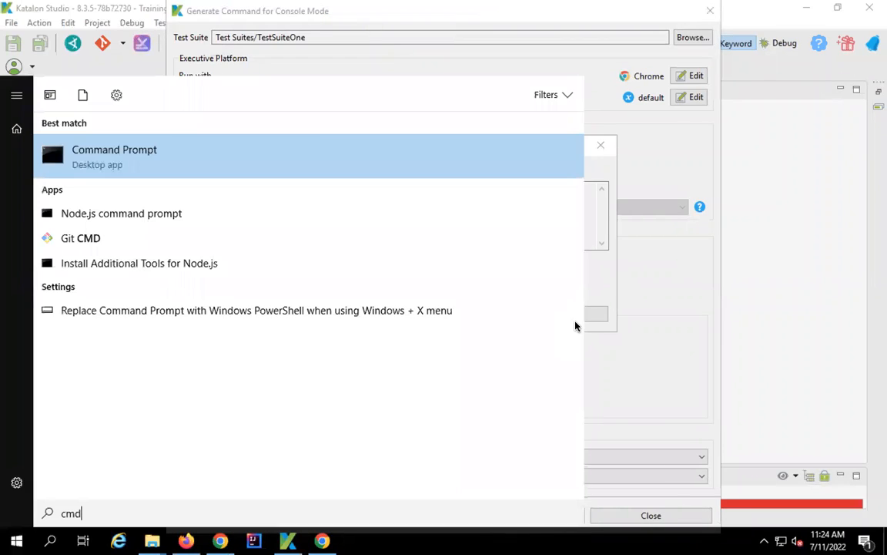
pyautogui.press('Return')
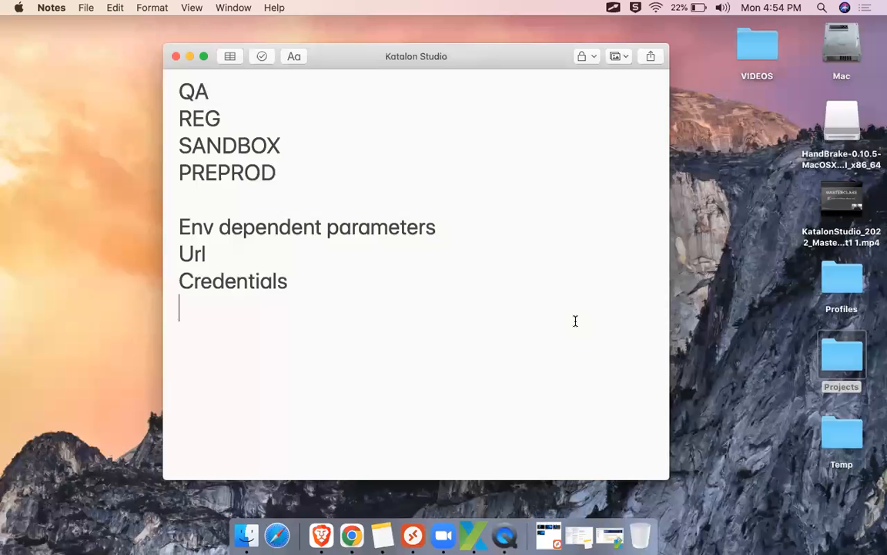
pyautogui.press('super+space')
pyautogui.write('ter')
pyautogui.press('Return')
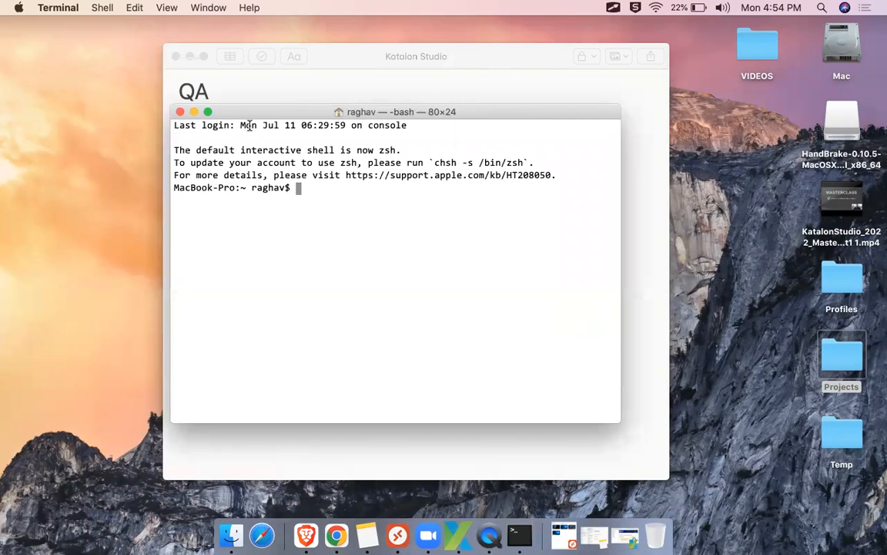
# - Close the Terminal session with the exit command
pyautogui.write('exit')
pyautogui.press('Return')
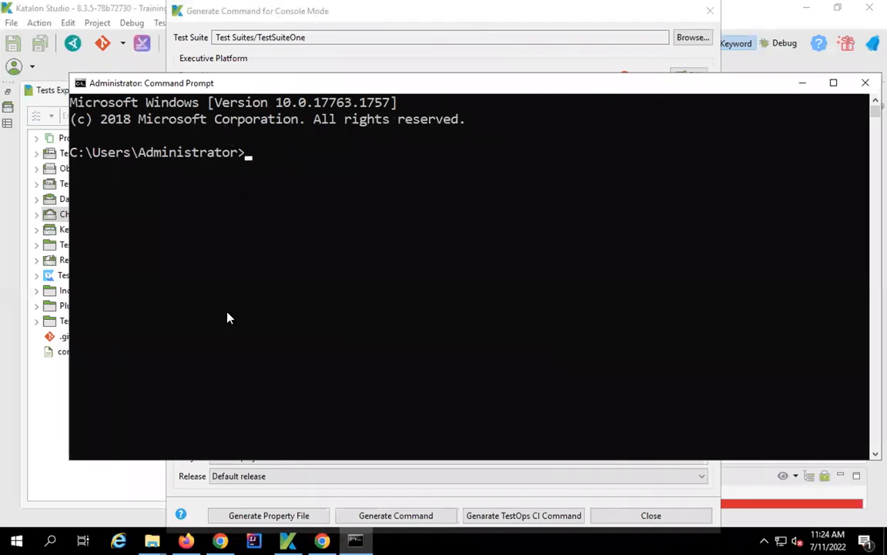
pyautogui.click(153, 537)
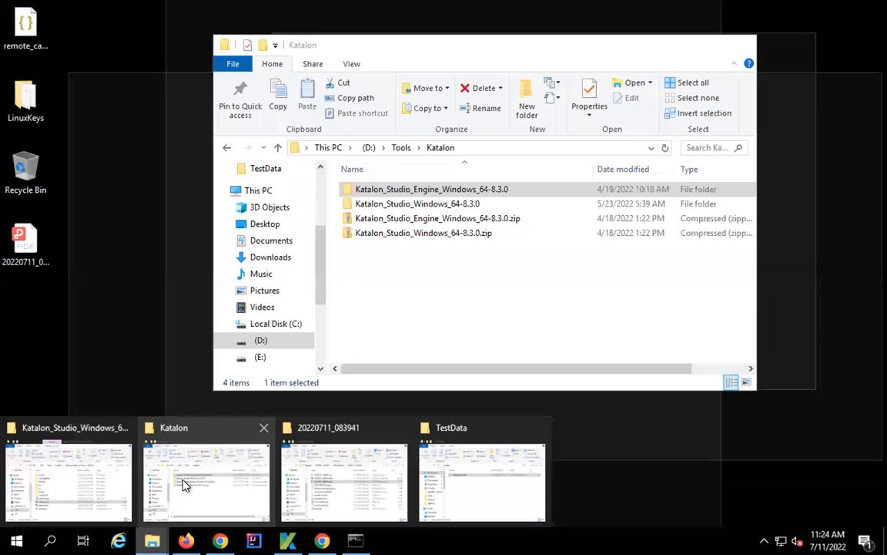
# - Open the Katalon_Studio_Engine_Windows_64-8.3.0 folder and copy its full path
pyautogui.click(184, 481)
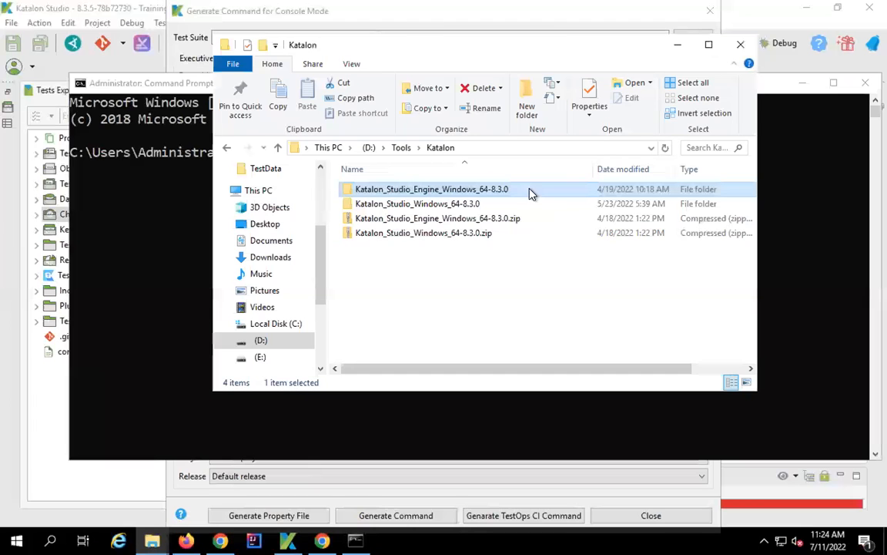
pyautogui.doubleClick(485, 190)
pyautogui.click(604, 148)
pyautogui.hotkey('ctrl', 'c')
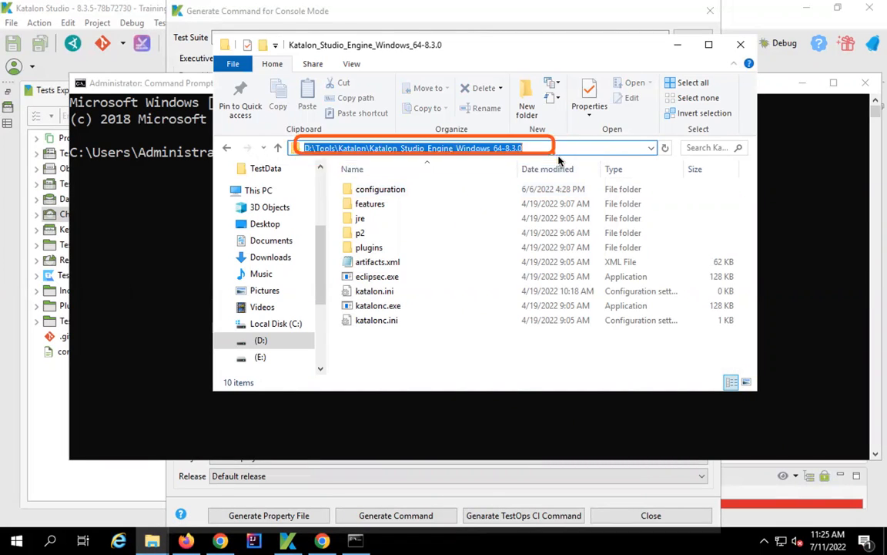
# - In Command Prompt, switch to drive D: and cd into the pasted engine folder path
pyautogui.click(166, 174)
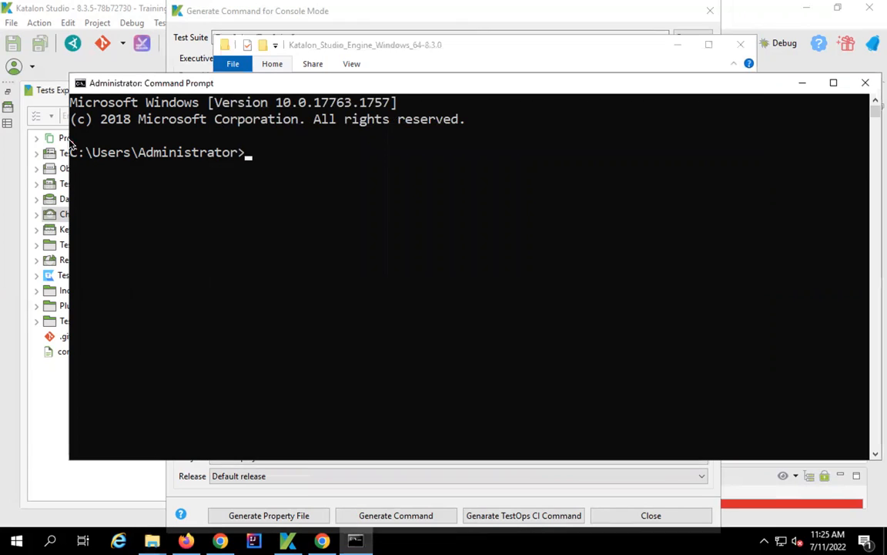
pyautogui.click(302, 156)
pyautogui.write('d:')
pyautogui.press('Return')
pyautogui.click(141, 200)
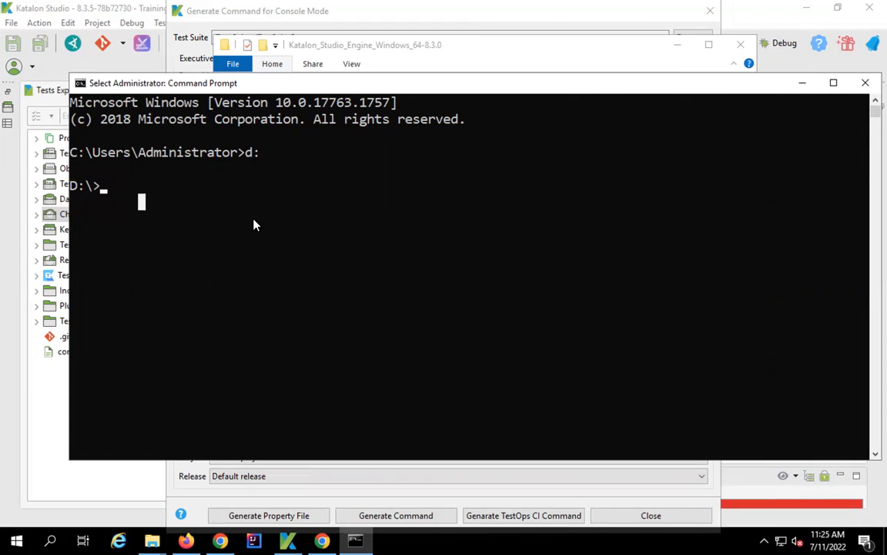
pyautogui.write('cd')
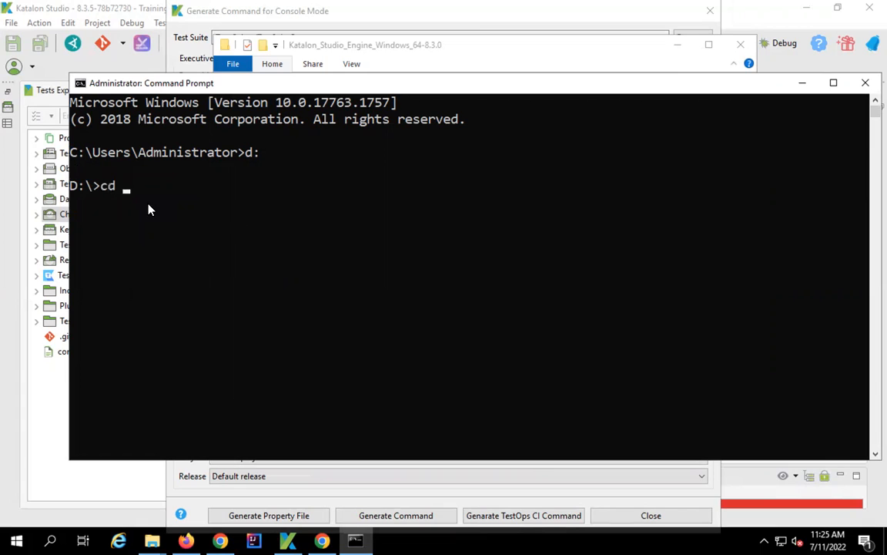
pyautogui.hotkey('ctrl', 'v')
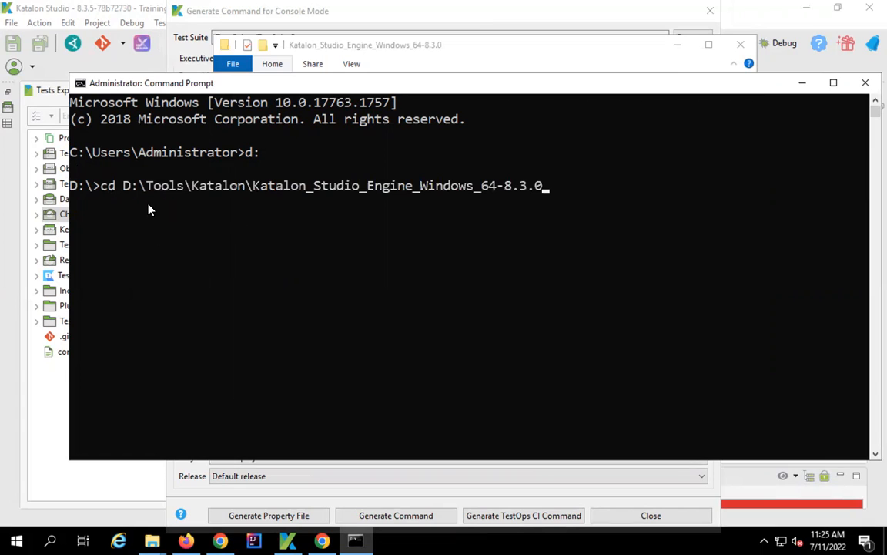
pyautogui.moveTo(118, 174)
pyautogui.mouseDown()
pyautogui.moveTo(198, 189)
pyautogui.moveTo(595, 199)
pyautogui.moveTo(585, 201)
pyautogui.mouseUp()
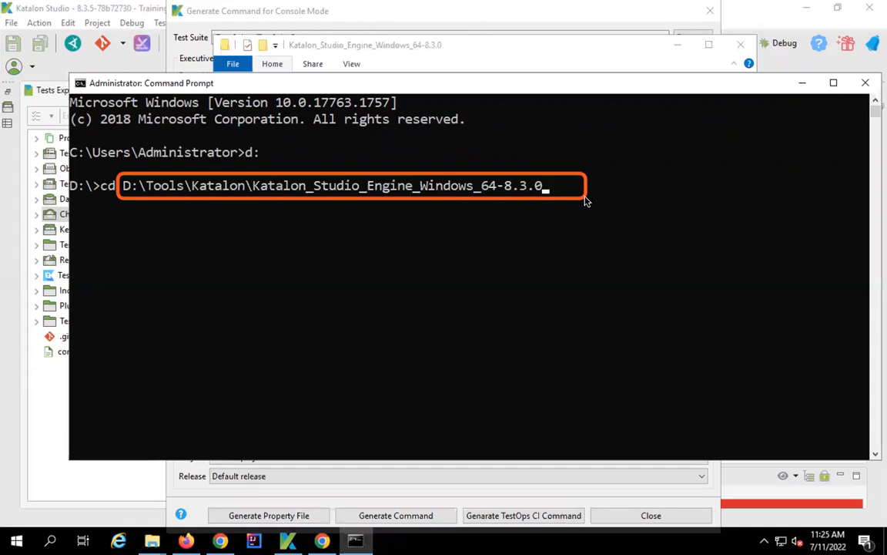
pyautogui.moveTo(92, 177)
pyautogui.mouseDown()
pyautogui.moveTo(125, 197)
pyautogui.moveTo(559, 202)
pyautogui.mouseUp()
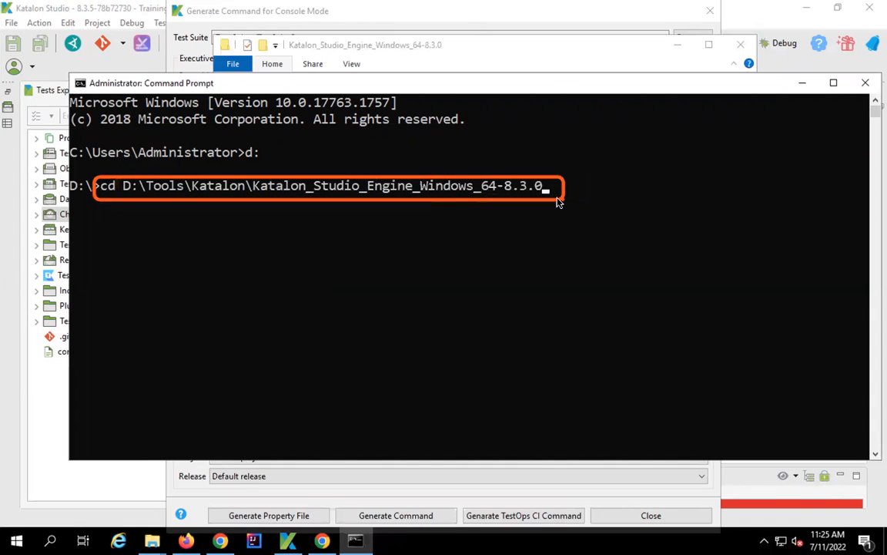
pyautogui.click(564, 195)
pyautogui.press('Return')
pyautogui.press('Return')
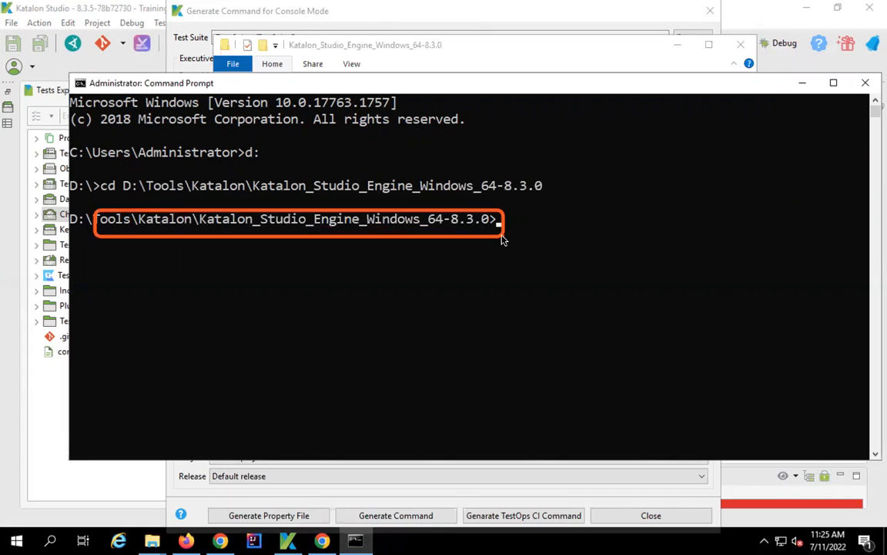
# - Generate and copy the TestSuiteOne katalonc command, then paste it at the prompt
pyautogui.click(359, 510)
pyautogui.click(485, 314)
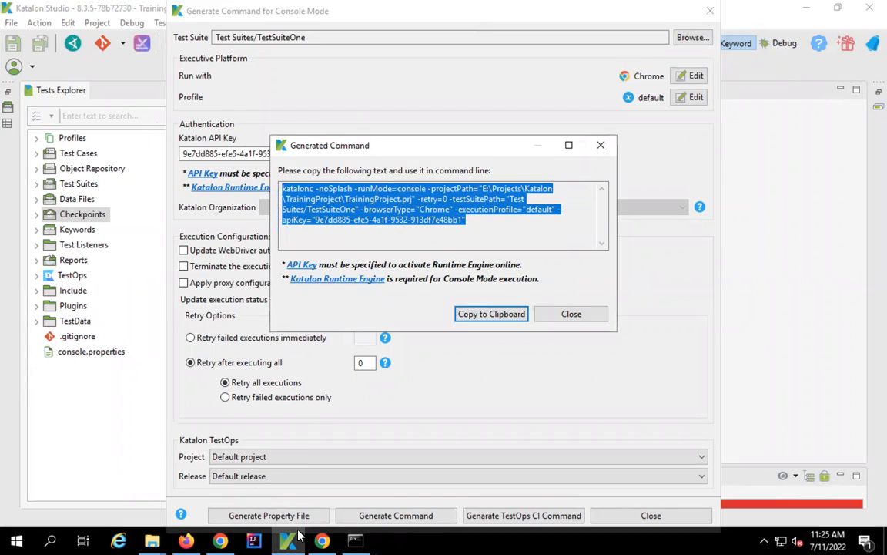
pyautogui.click(355, 540)
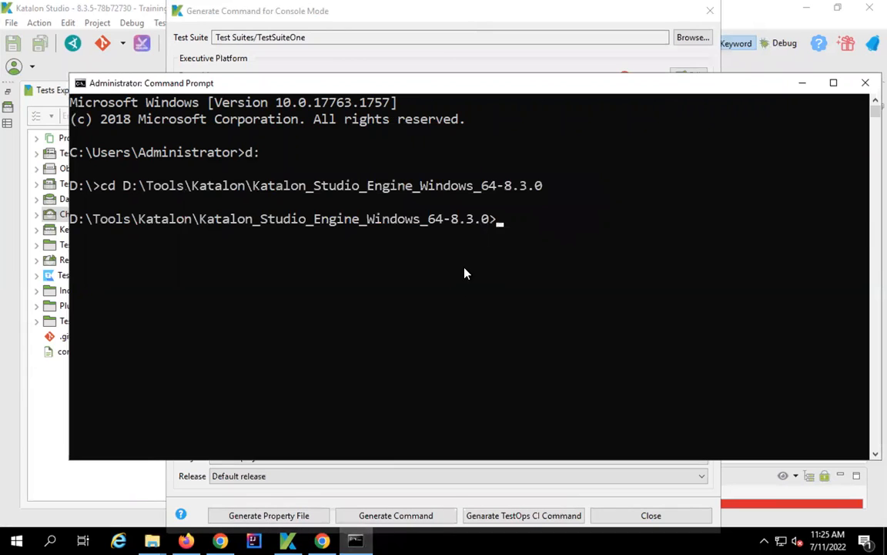
pyautogui.hotkey('ctrl', 'v')
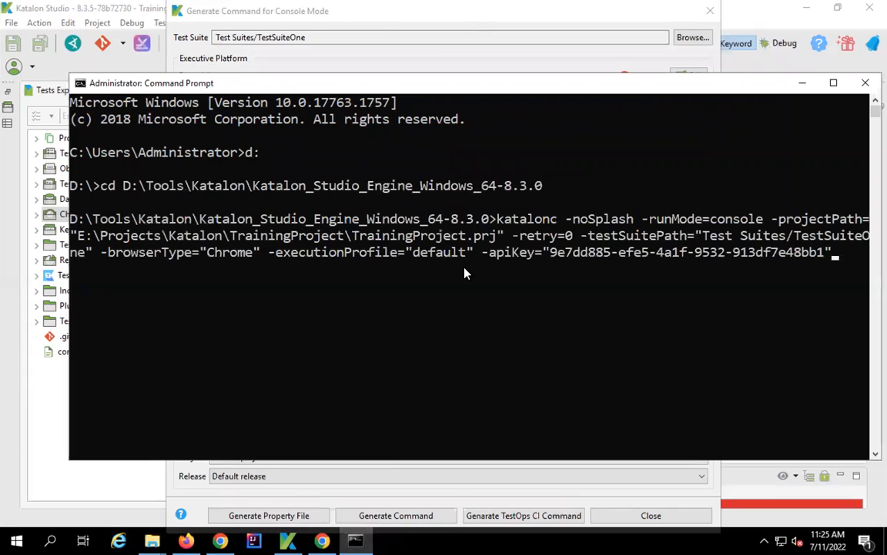
# - Point out katalonc.exe inside the runtime engine folder
pyautogui.moveTo(486, 204); pyautogui.dragTo(565, 229)
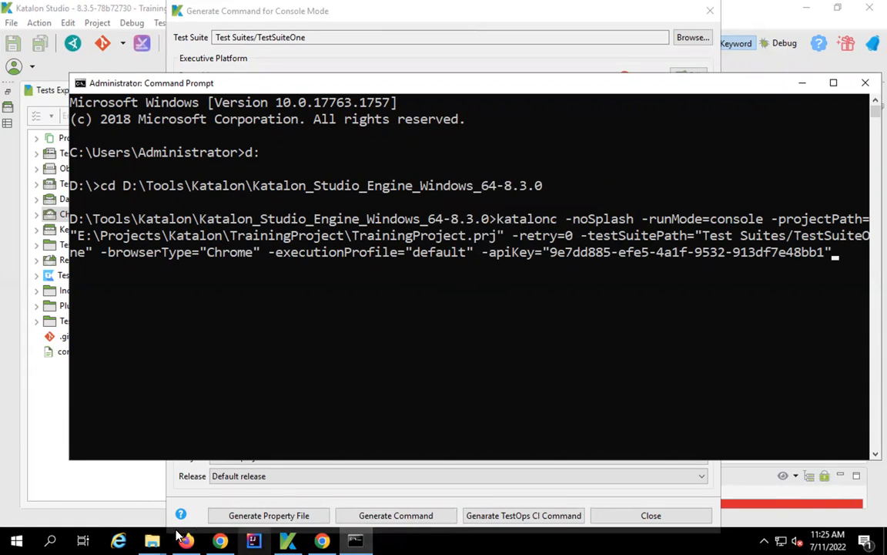
pyautogui.moveTo(156, 536)
pyautogui.moveTo(238, 497)
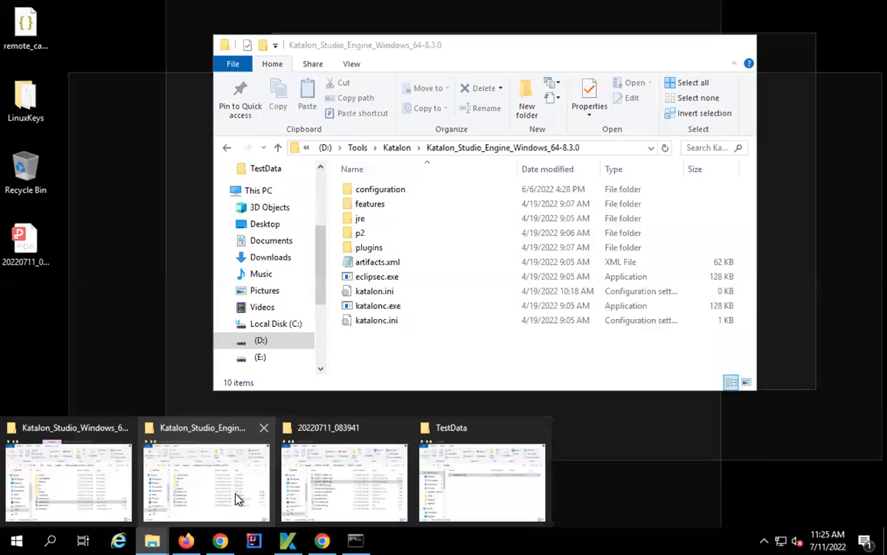
pyautogui.click(372, 307)
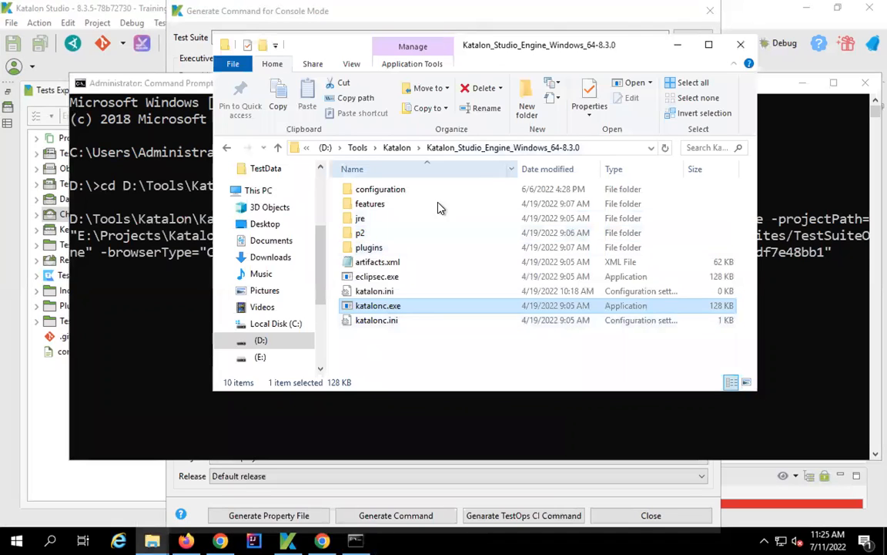
# - Run the pasted katalonc command for TestSuiteOne in Command Prompt
pyautogui.click(137, 289)
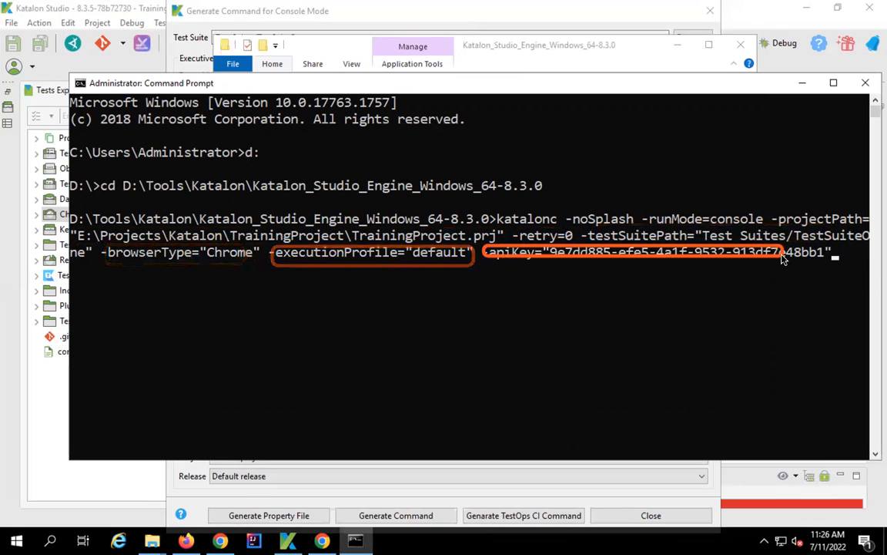
pyautogui.click(835, 254)
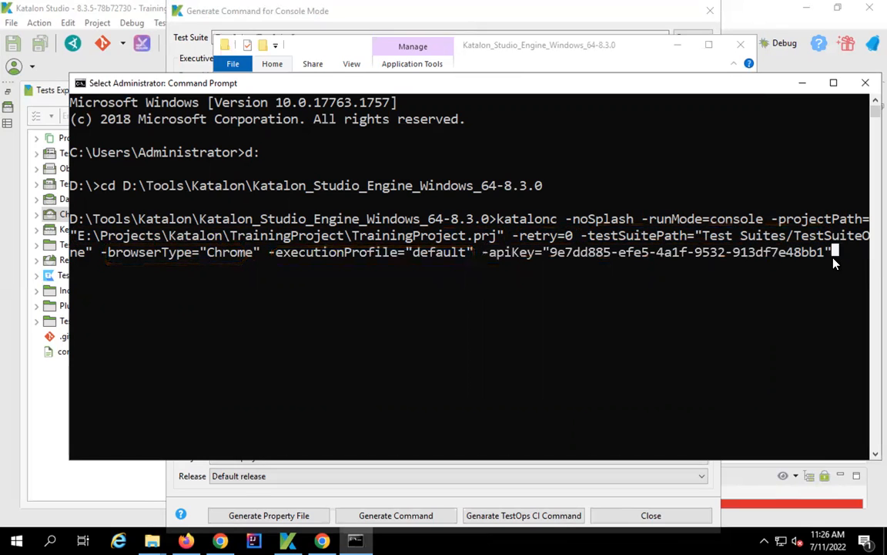
pyautogui.press('Return')
pyautogui.press('Return')
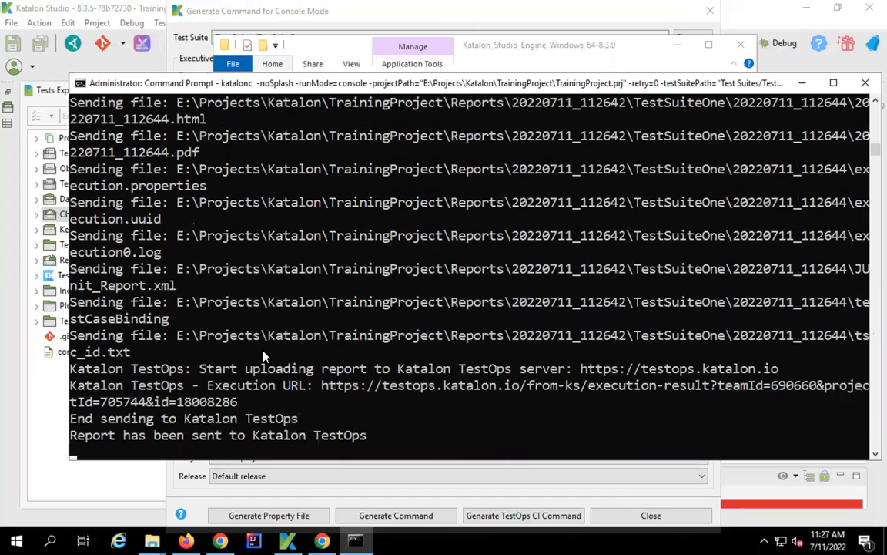
# - Let TestSuiteOne finish 4/4 with PDF and JUnit reports sent to TestOps
pyautogui.click(154, 539)
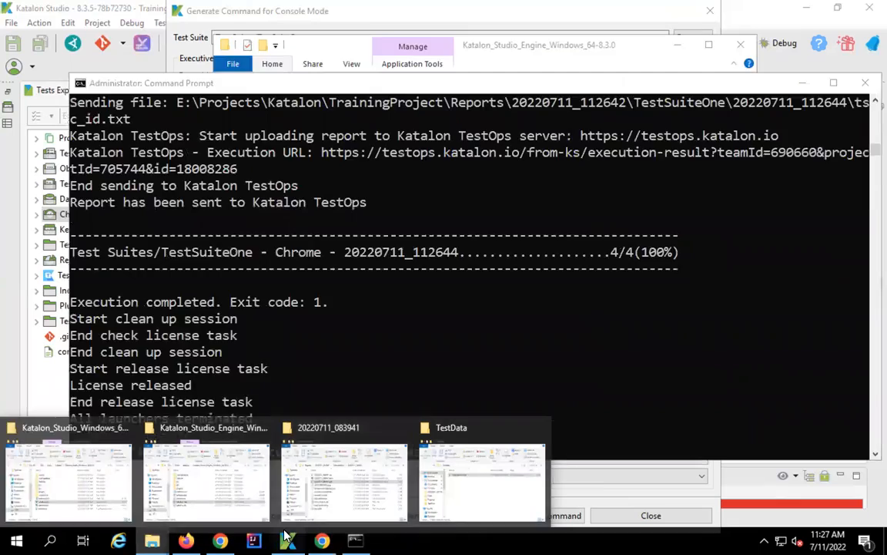
# - Enable Update WebDriver automatically, regenerate the command with autoUpdateDrivers=true, and paste it into Command Prompt
pyautogui.click(286, 537)
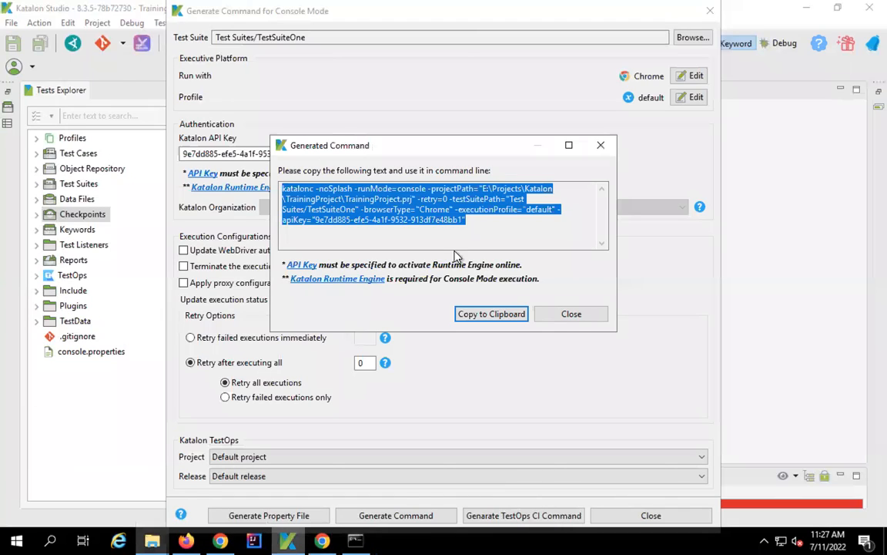
pyautogui.click(577, 315)
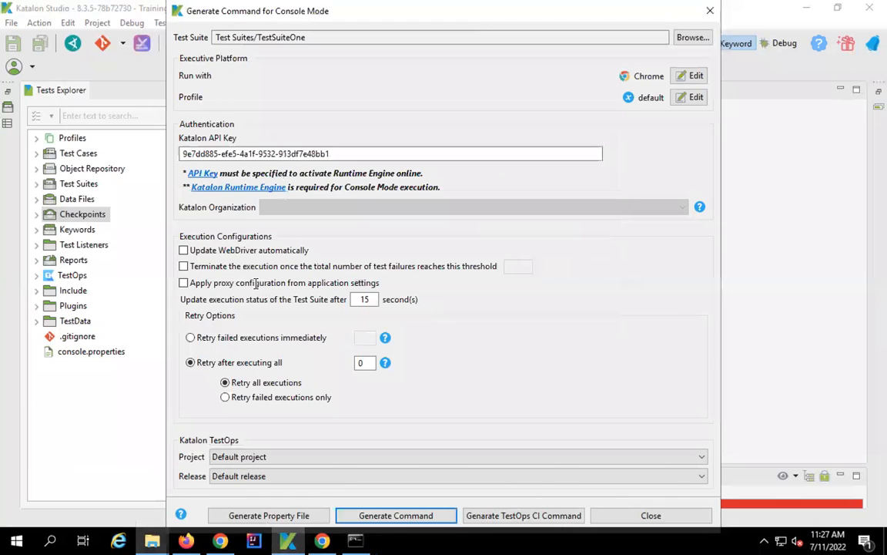
pyautogui.click(183, 250)
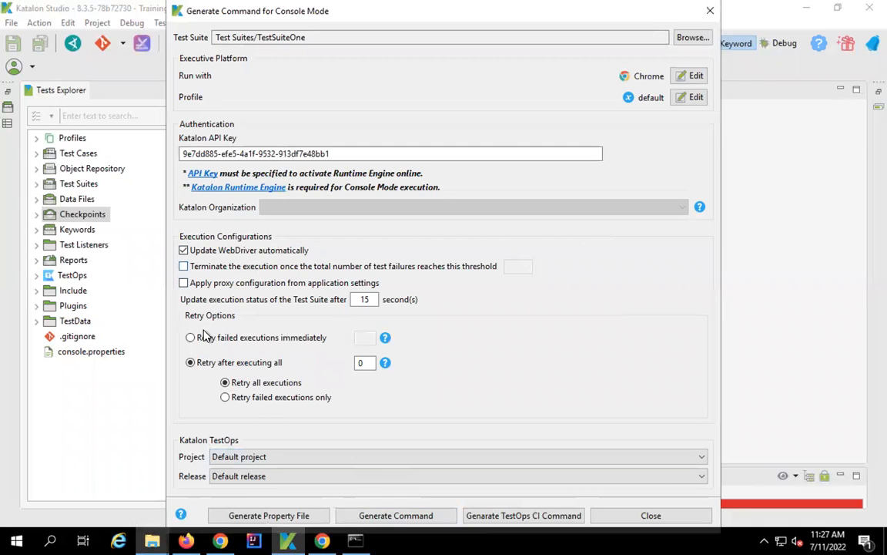
pyautogui.click(405, 517)
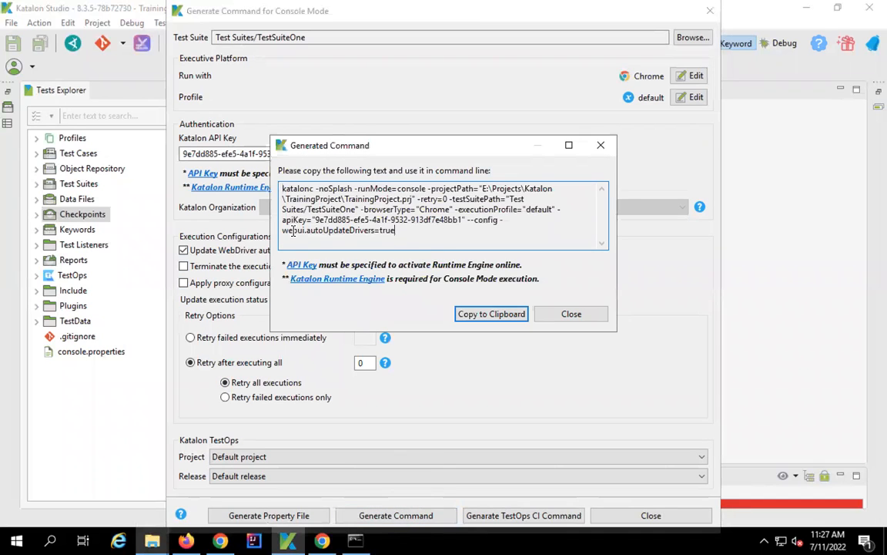
pyautogui.moveTo(396, 230); pyautogui.dragTo(283, 229)
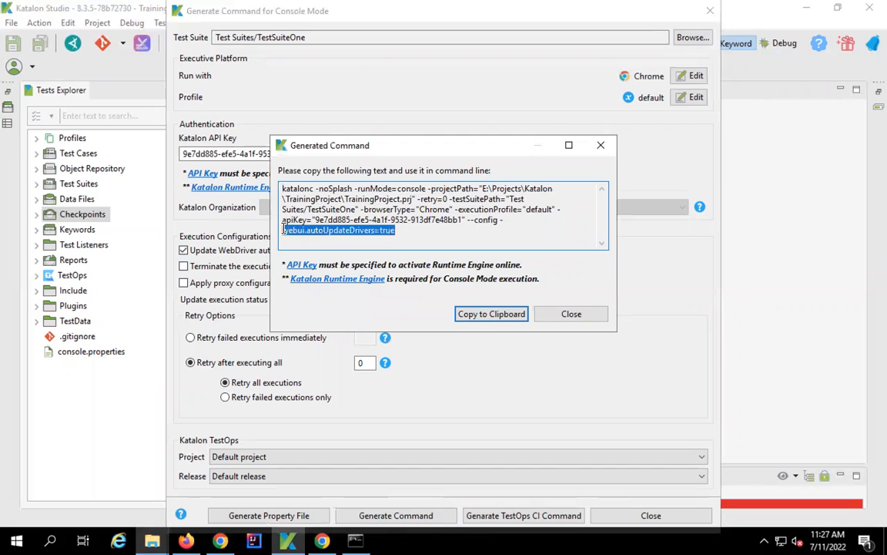
pyautogui.click(489, 313)
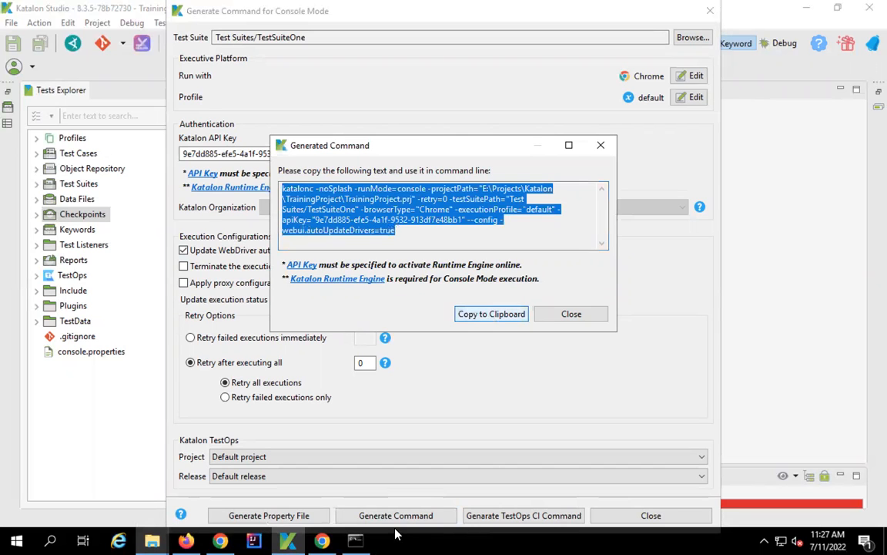
pyautogui.click(354, 537)
pyautogui.hotkey('ctrl', 'v')
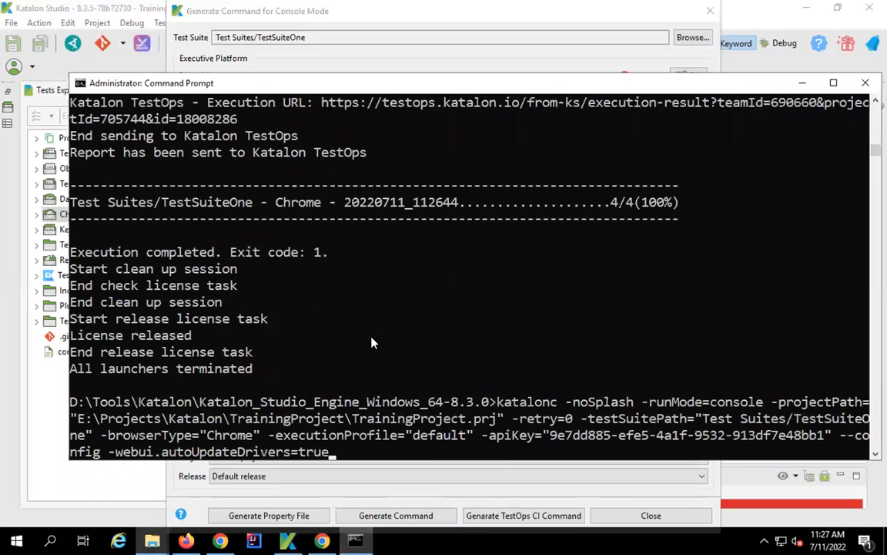
# - Run the updated katalonc command, then return to Katalon Studio's Generated Command dialog
pyautogui.press('Return')
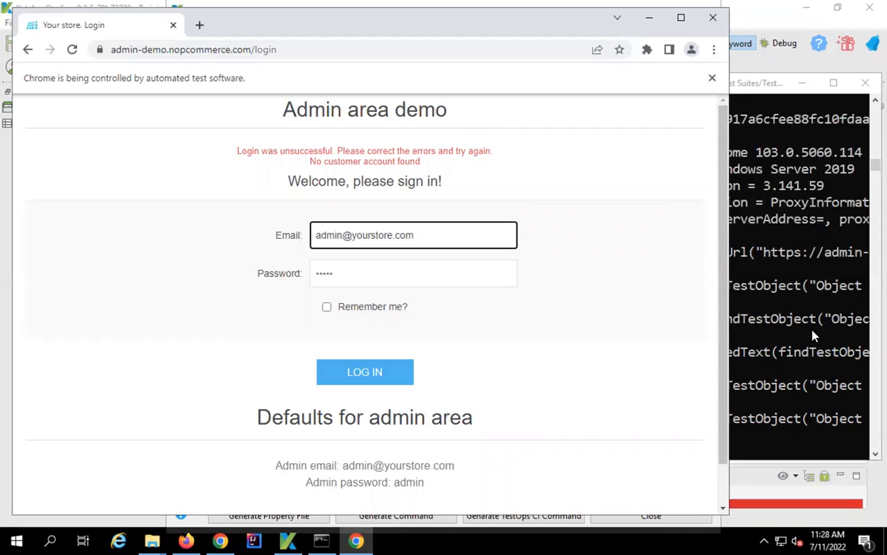
pyautogui.click(759, 335)
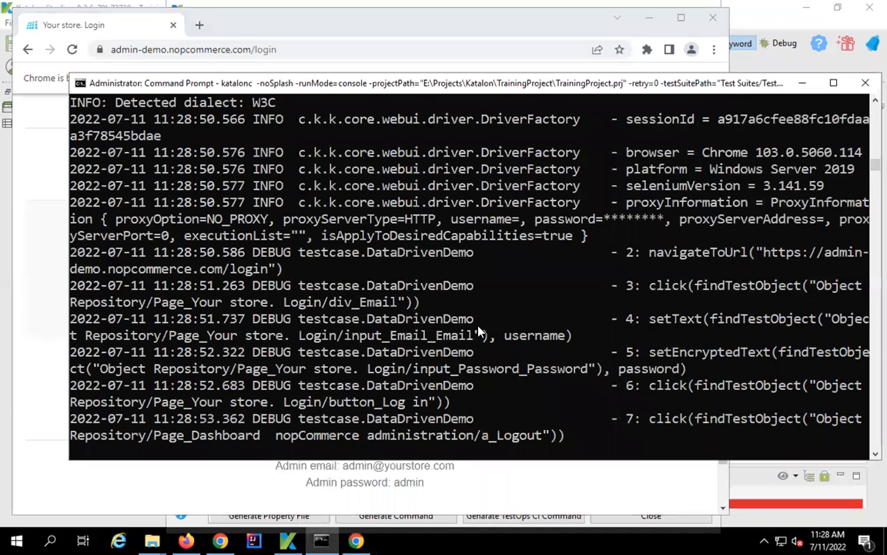
pyautogui.click(152, 533)
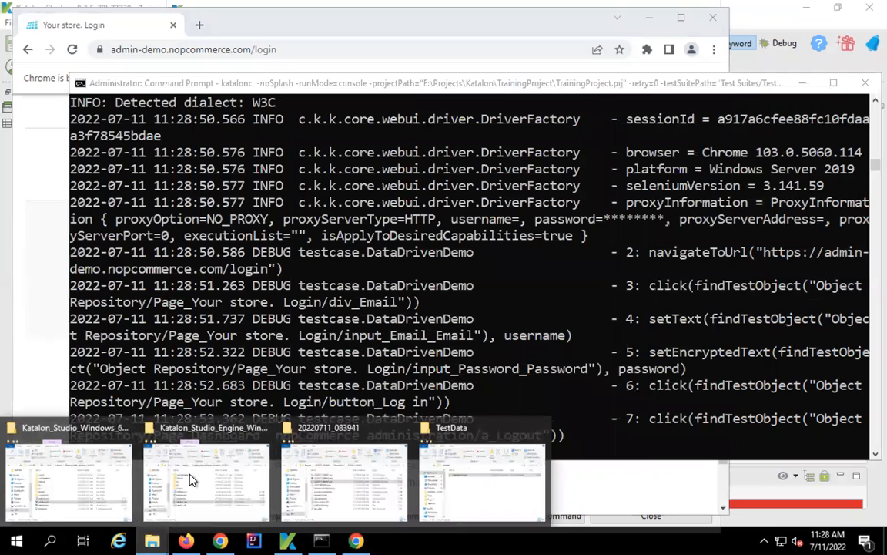
pyautogui.click(290, 539)
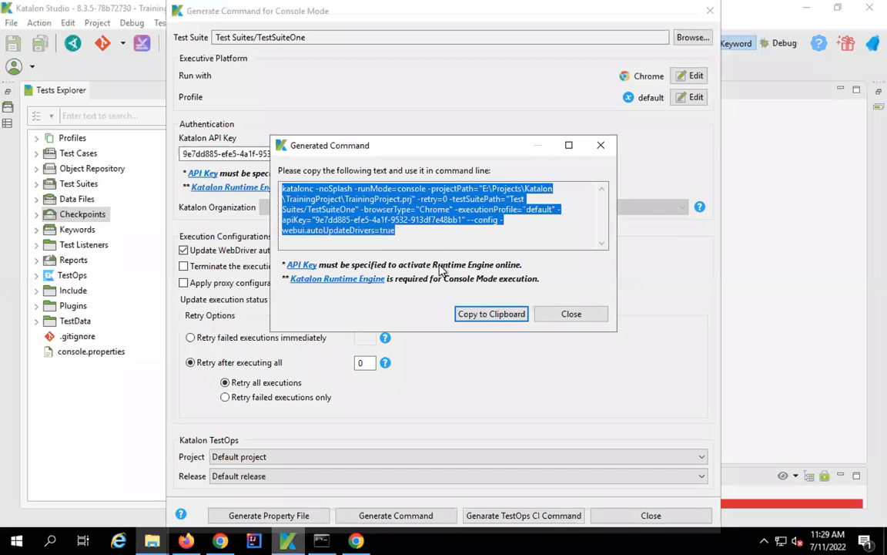
# - Close the Generated Command dialog and open the Katalon_Studio_Windows_64-8.3.0 folder in File Explorer
pyautogui.click(561, 316)
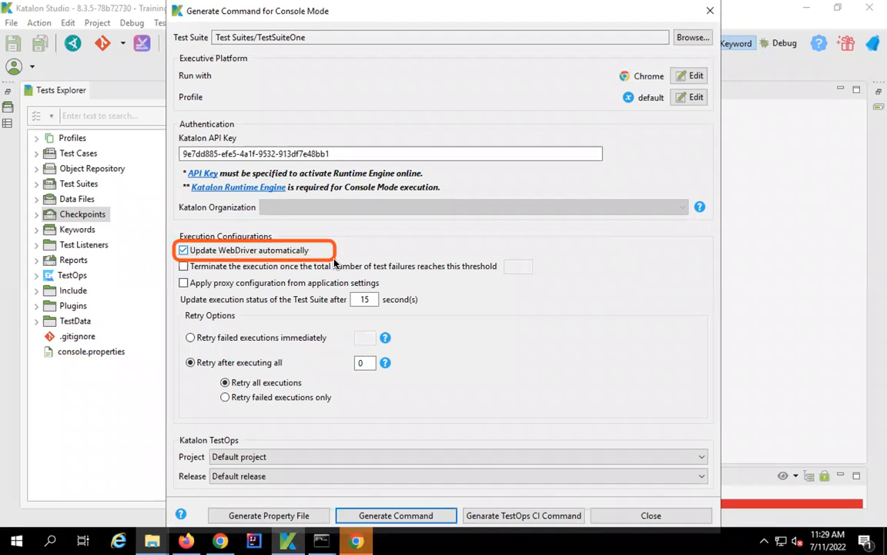
pyautogui.moveTo(152, 540)
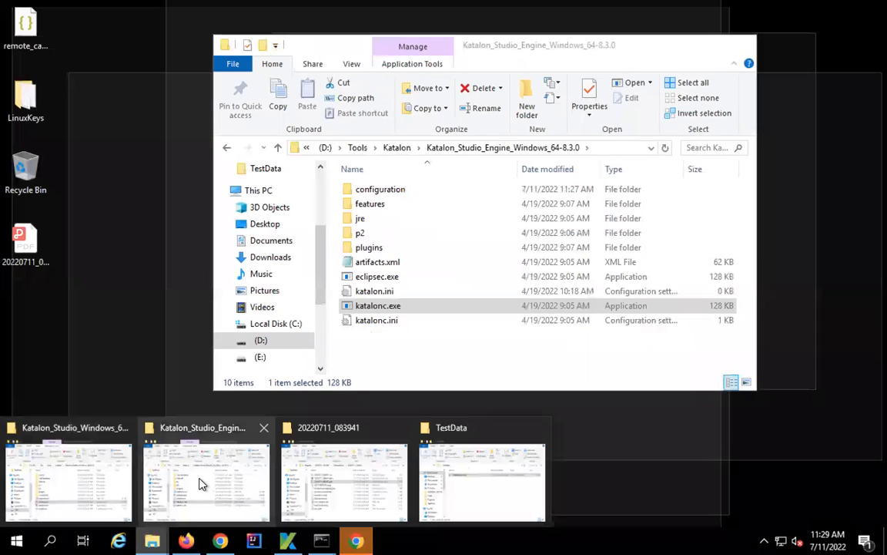
pyautogui.click(198, 482)
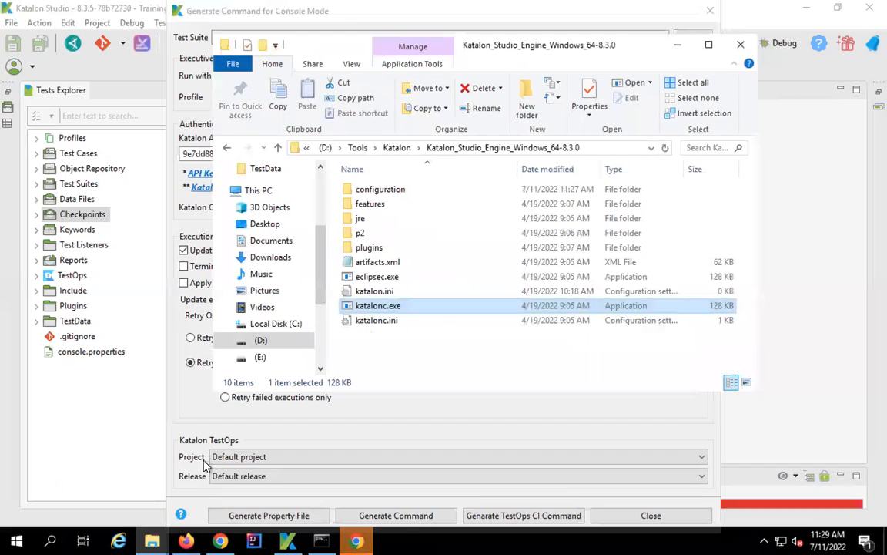
pyautogui.click(395, 148)
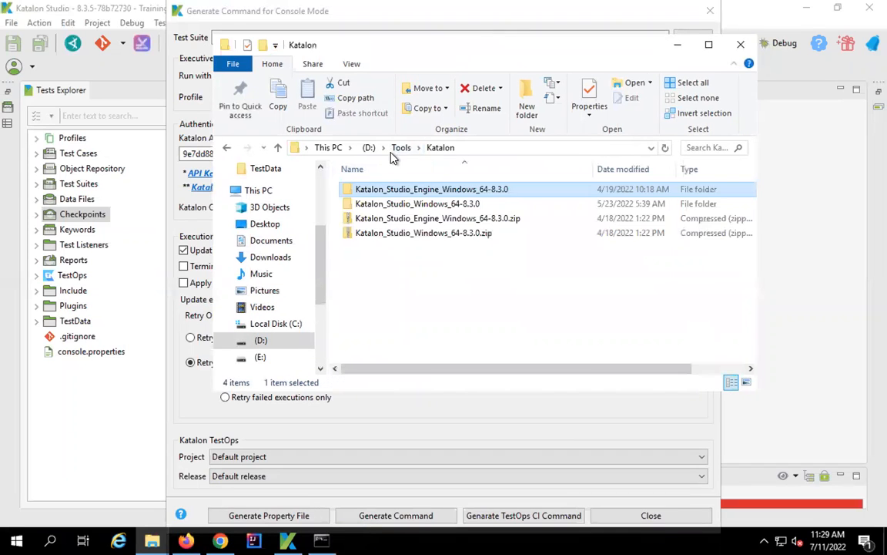
pyautogui.click(390, 205)
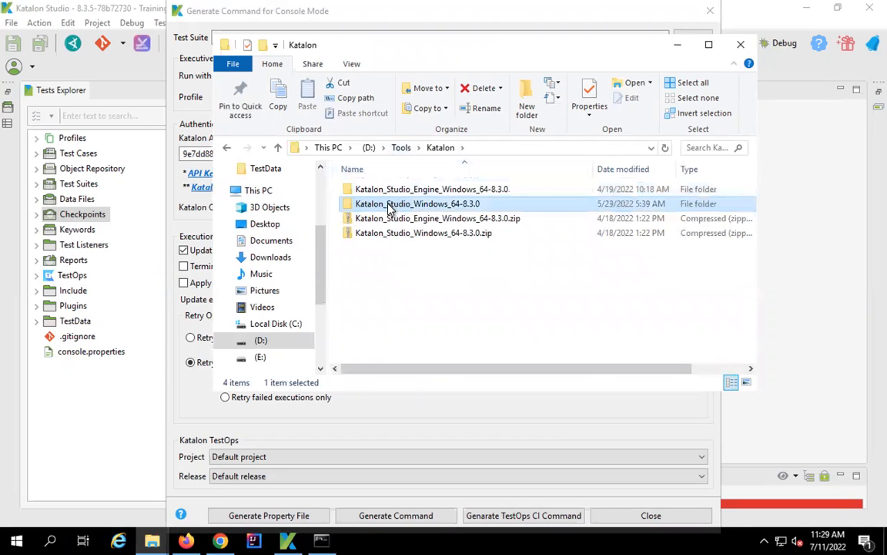
pyautogui.doubleClick(432, 210)
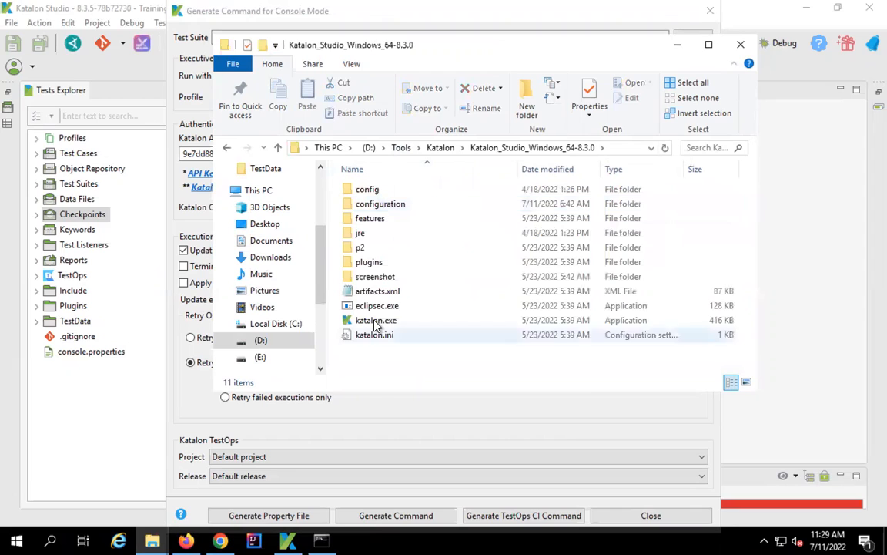
# - Browse to configuration\resources\drivers\chromedriver_win32 and check chromedriver.exe, dated 7/11/2022
pyautogui.click(375, 324)
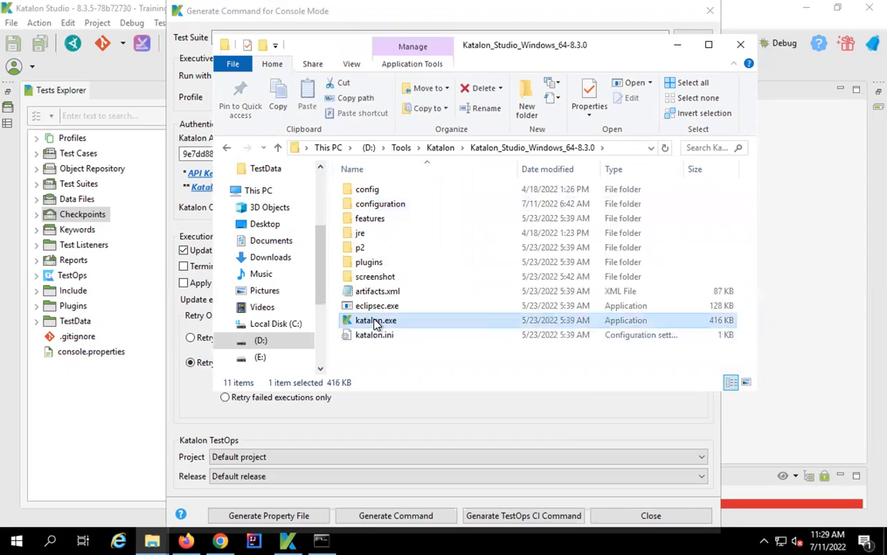
pyautogui.doubleClick(376, 205)
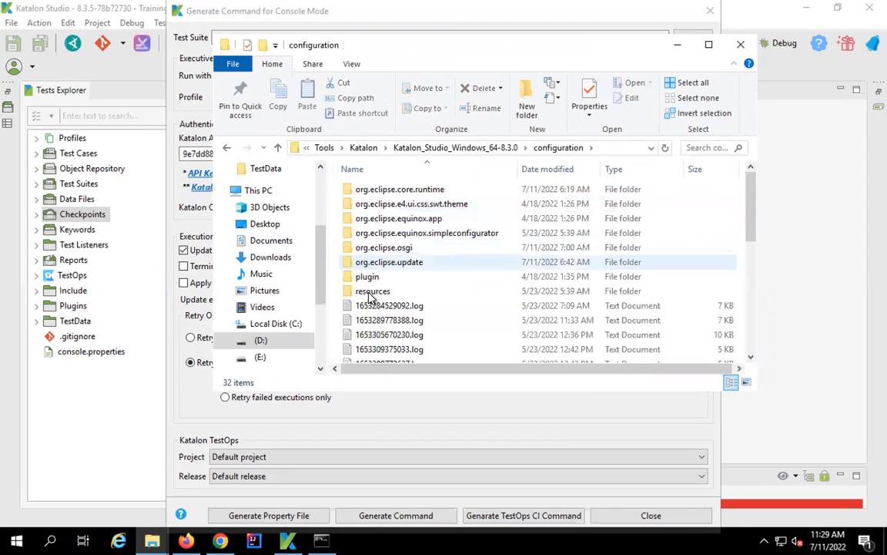
pyautogui.doubleClick(372, 291)
pyautogui.doubleClick(368, 219)
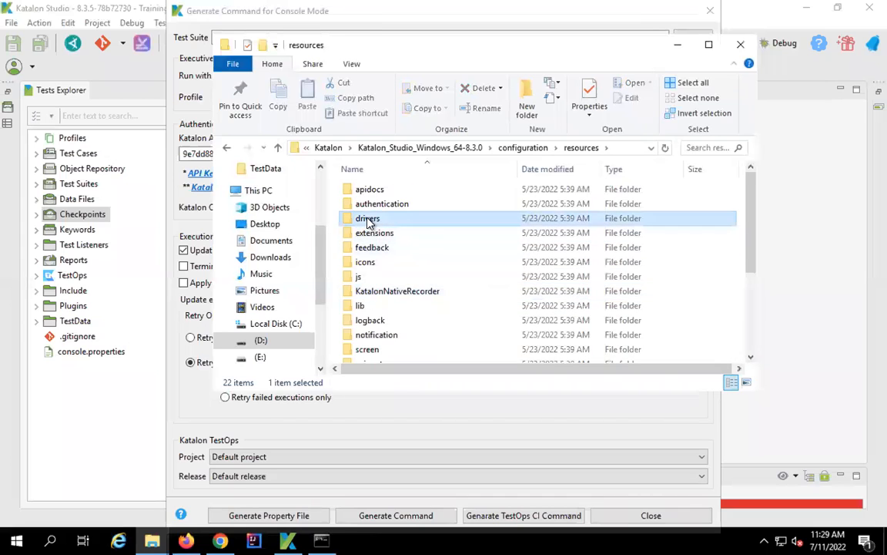
pyautogui.doubleClick(372, 191)
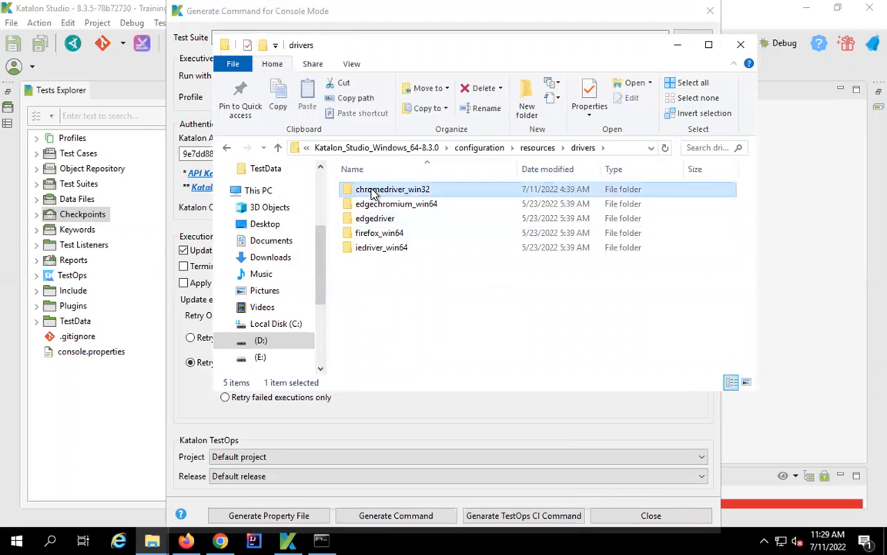
pyautogui.click(389, 191)
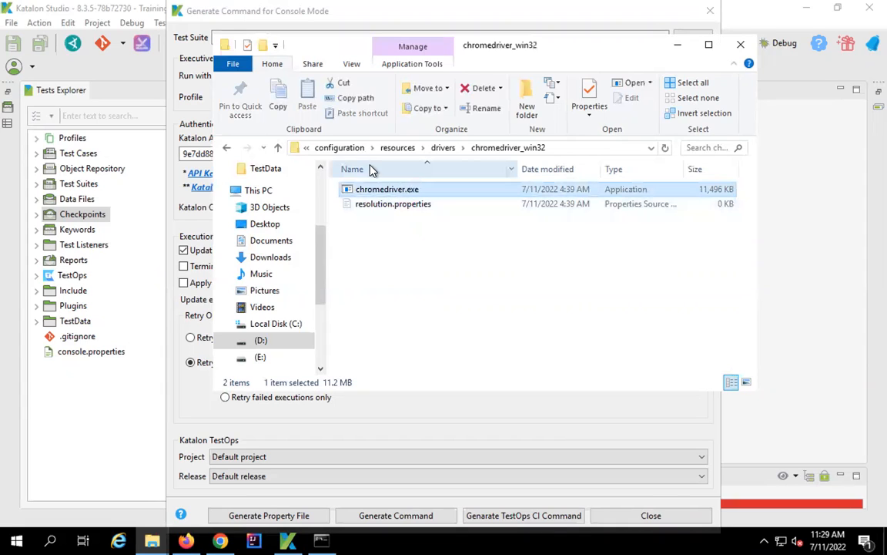
# - Return to the install's configuration folder via the address bar breadcrumb
pyautogui.click(308, 148)
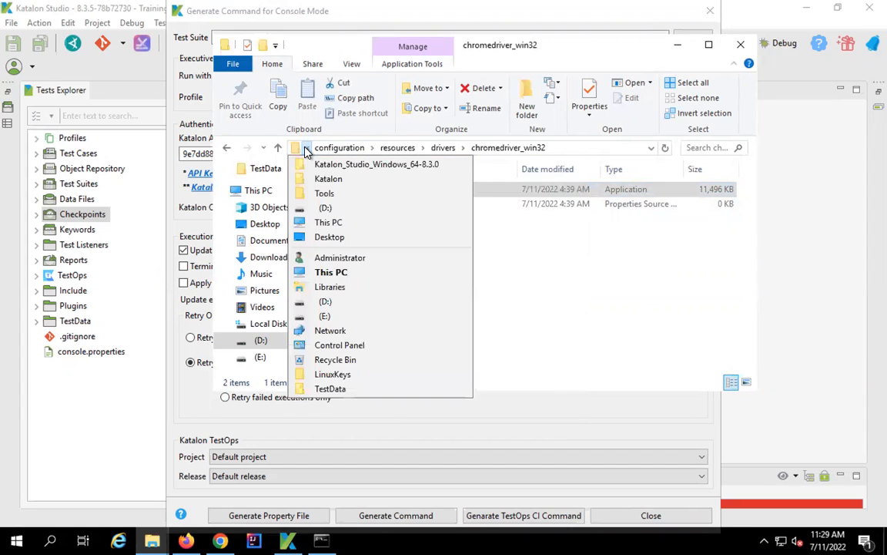
pyautogui.click(308, 151)
pyautogui.click(330, 149)
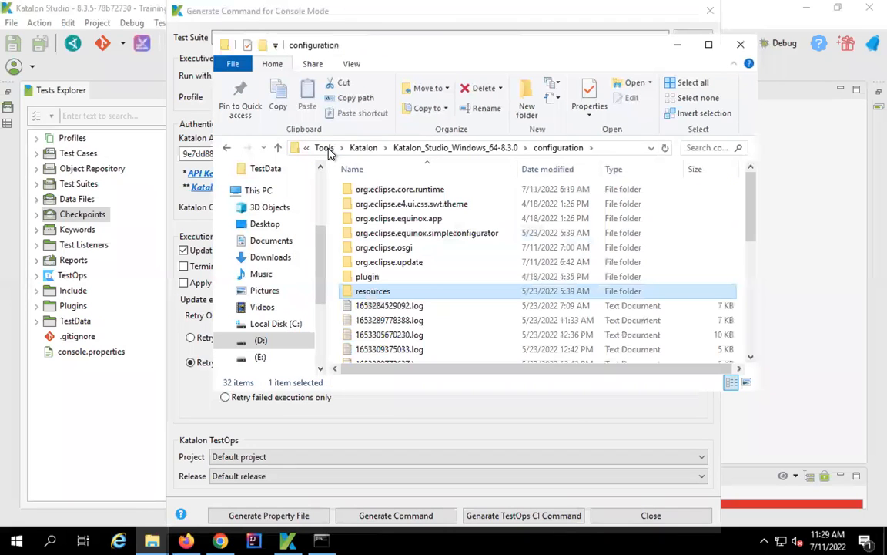
# - Check the Katalon_Studio_Engine_Windows_64-8.3.0 chromedriver_win32 driver (dated 5/23/2022), then close Explorer
pyautogui.click(366, 147)
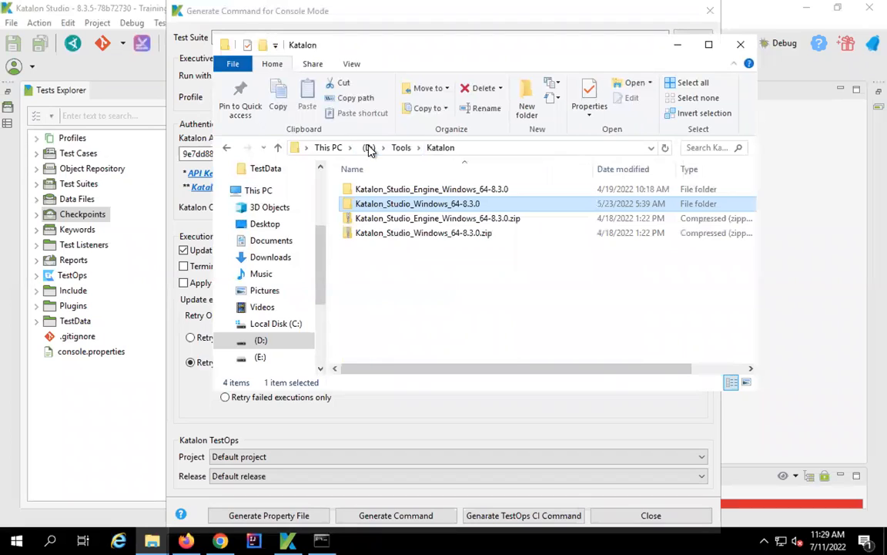
pyautogui.doubleClick(390, 190)
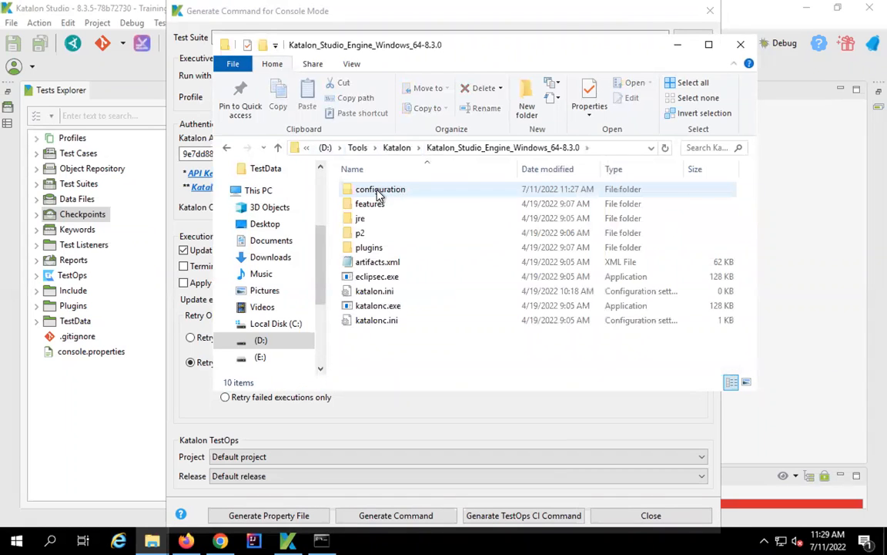
pyautogui.doubleClick(378, 192)
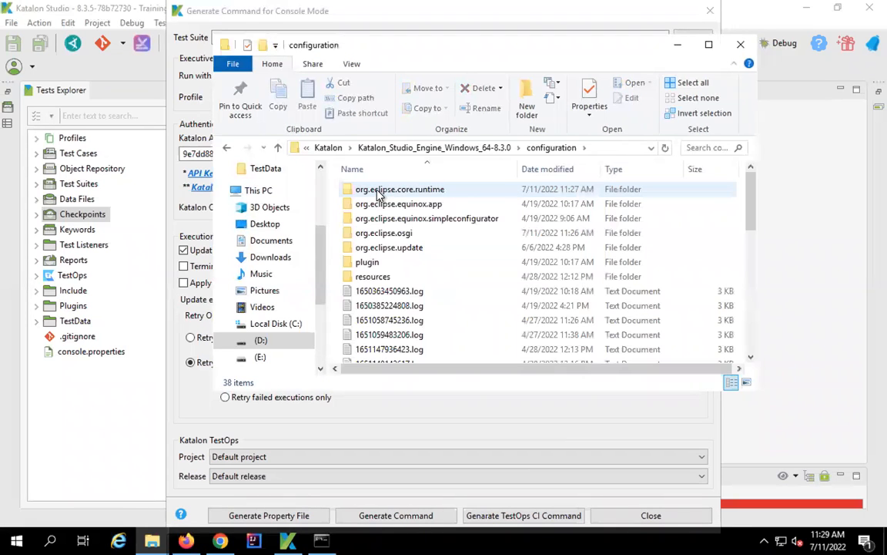
pyautogui.doubleClick(376, 278)
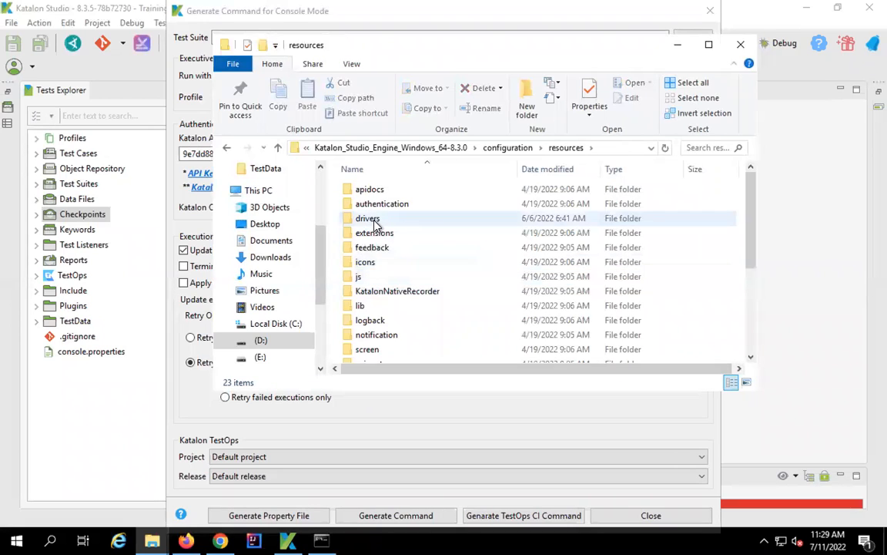
pyautogui.doubleClick(368, 219)
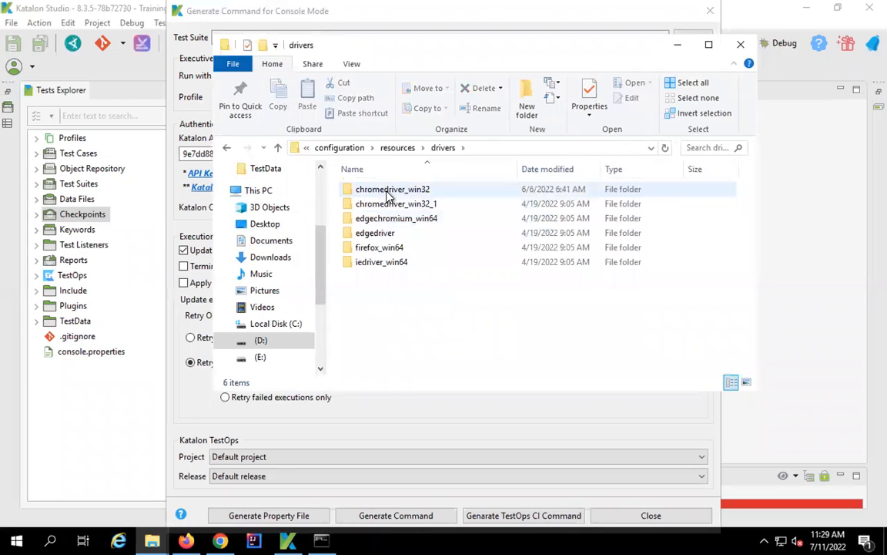
pyautogui.doubleClick(389, 192)
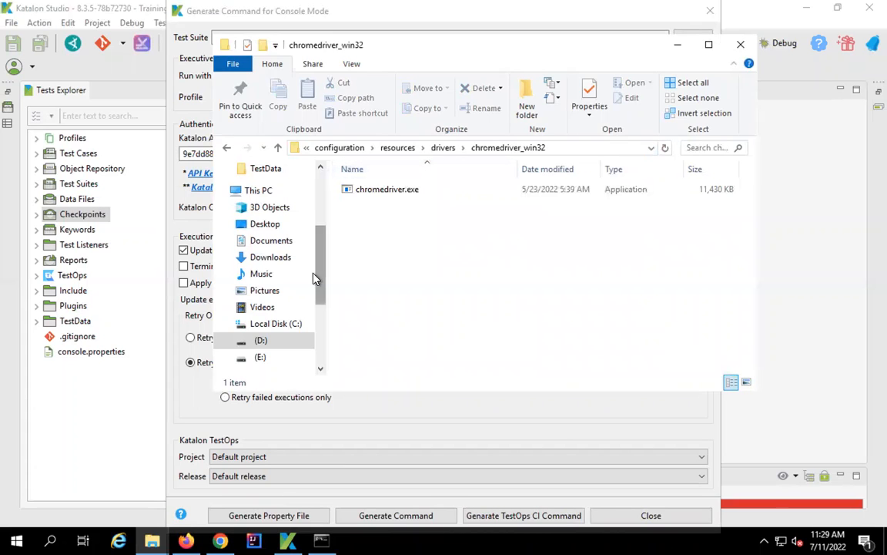
pyautogui.click(741, 45)
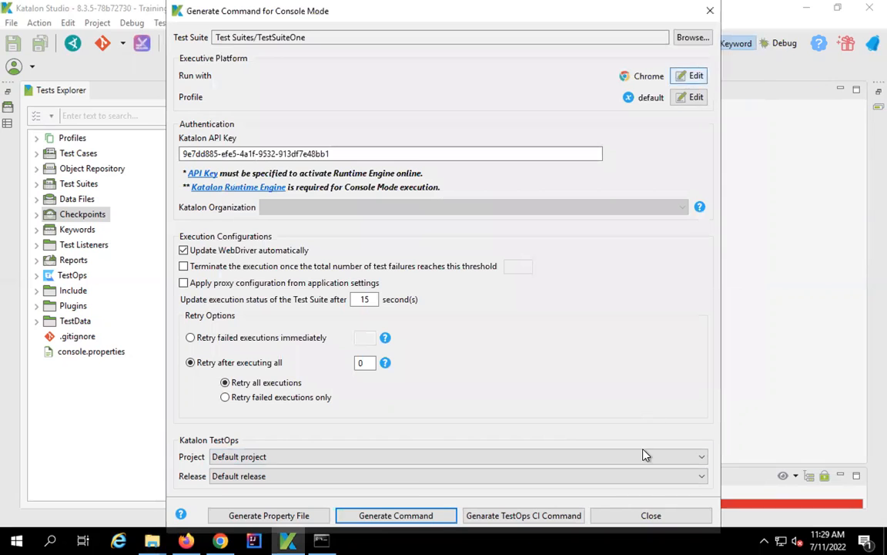
# - Close the console-mode command generator, reveal Step 6 of Command Line Runs, then advance to the QUIZ slide
pyautogui.click(645, 518)
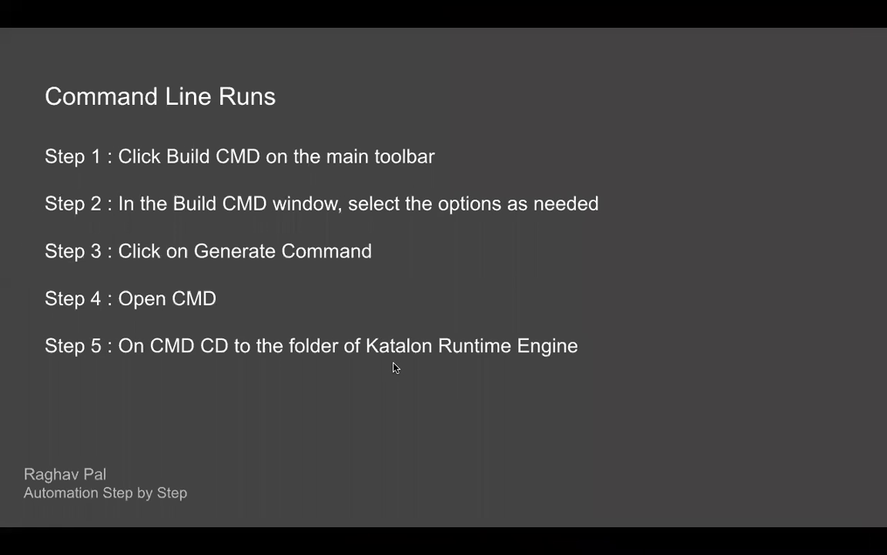
pyautogui.click(394, 363)
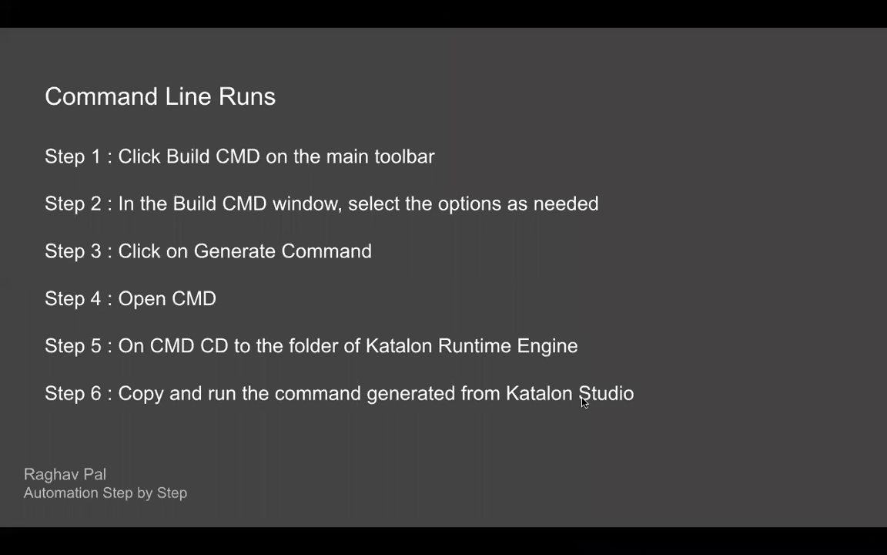
pyautogui.click(668, 419)
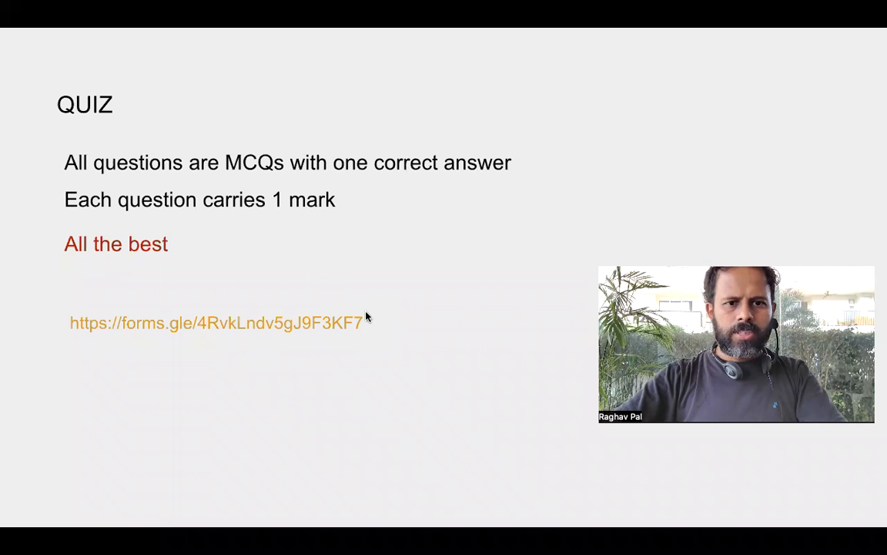
pyautogui.click(375, 328)
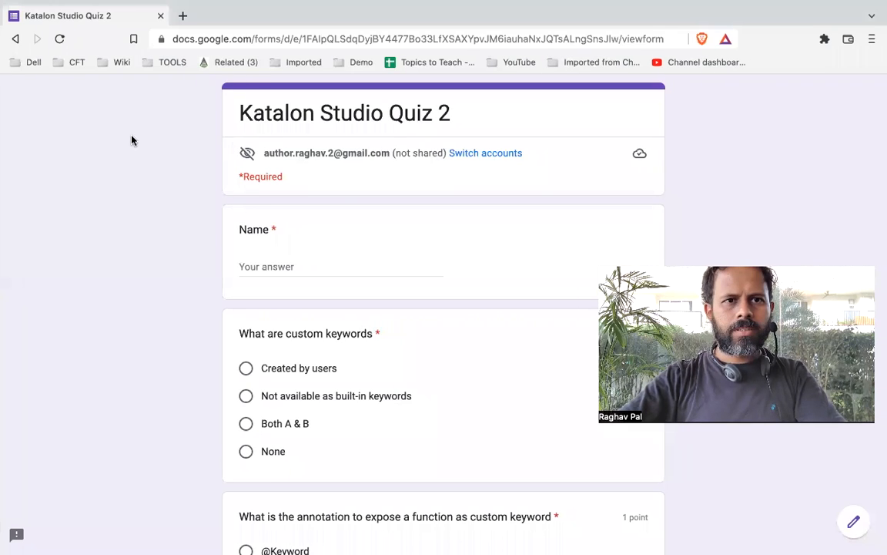
pyautogui.scroll(-2, 345, 203)
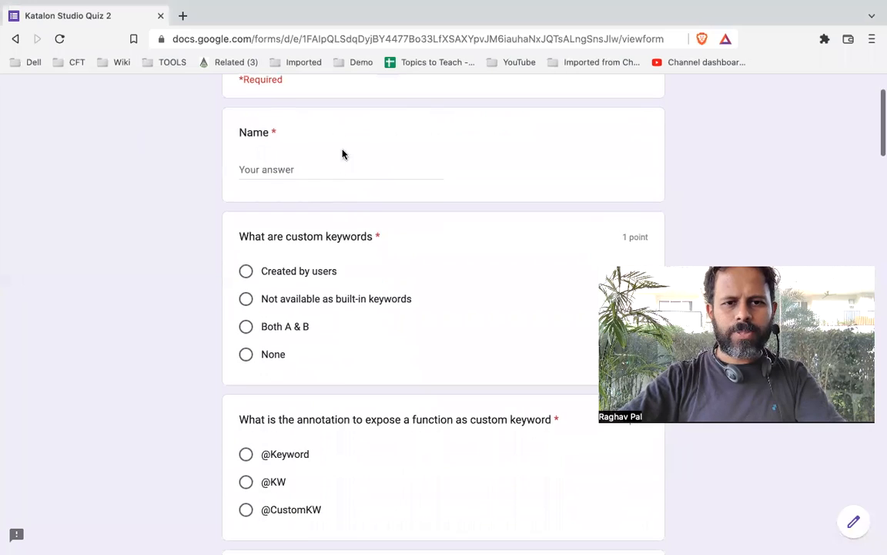
pyautogui.scroll(-1, 320, 336)
pyautogui.scroll(-3, 319, 335)
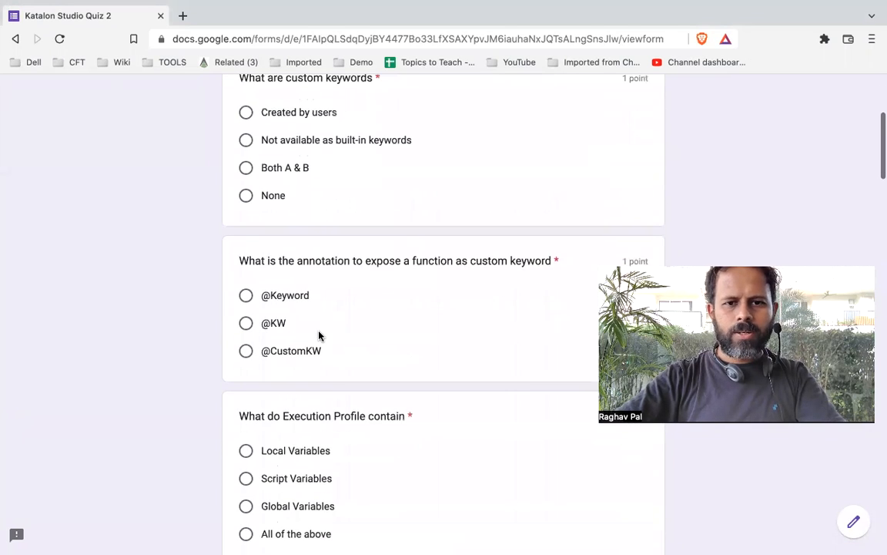
pyautogui.hotkey('ctrl', 'Left')
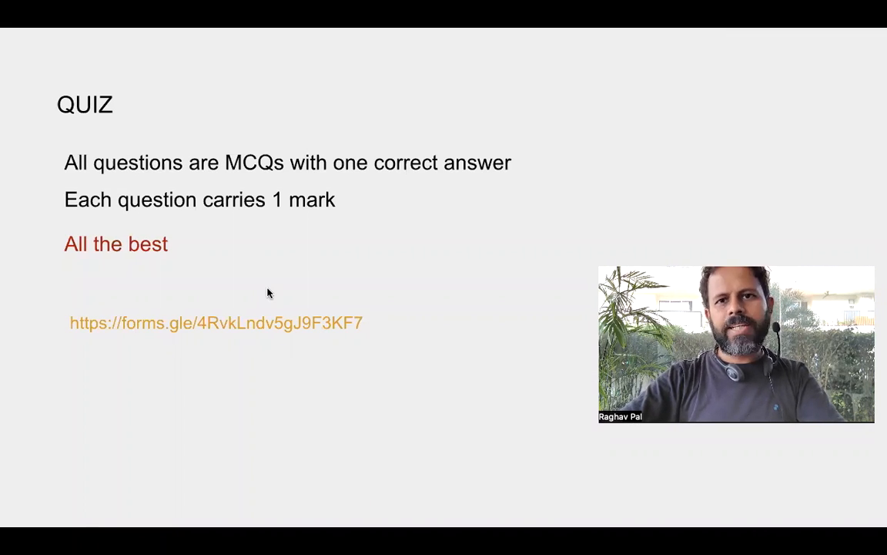